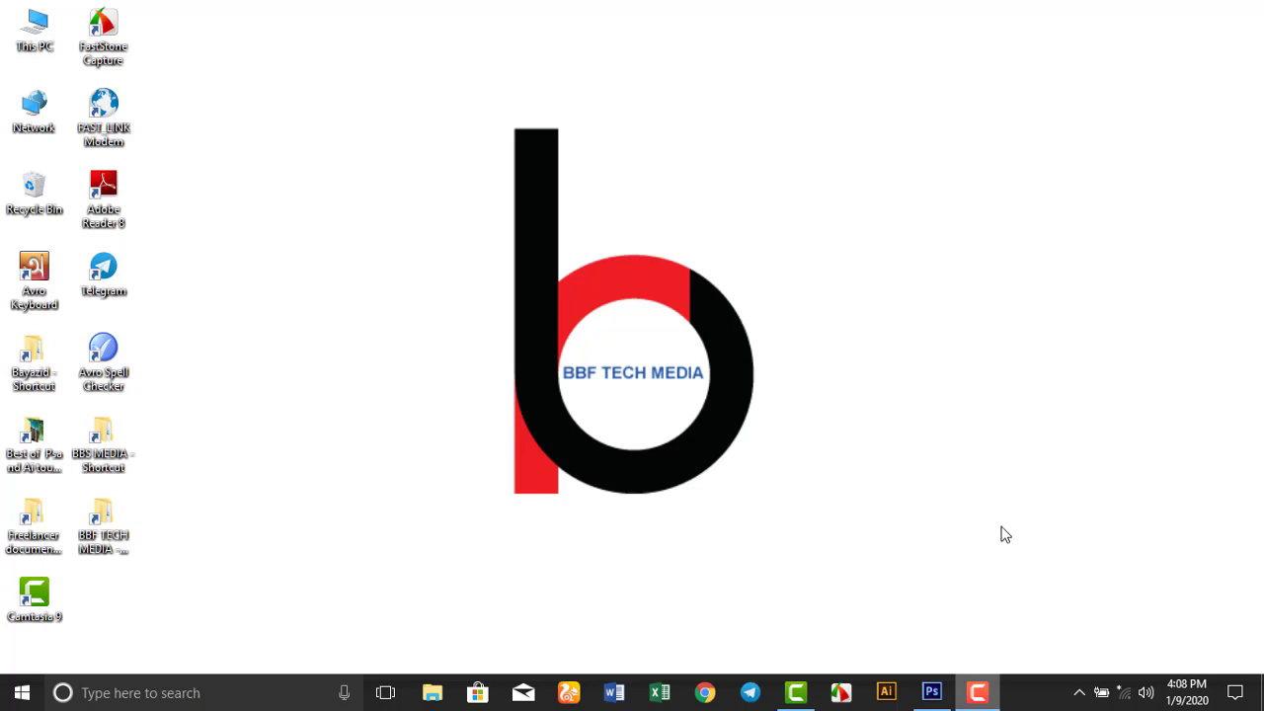
# Restore the Photoshop window showing the portrait High-End Skin Retouch In Adobe Photoshop CC.jpg
pyautogui.click(931, 692)
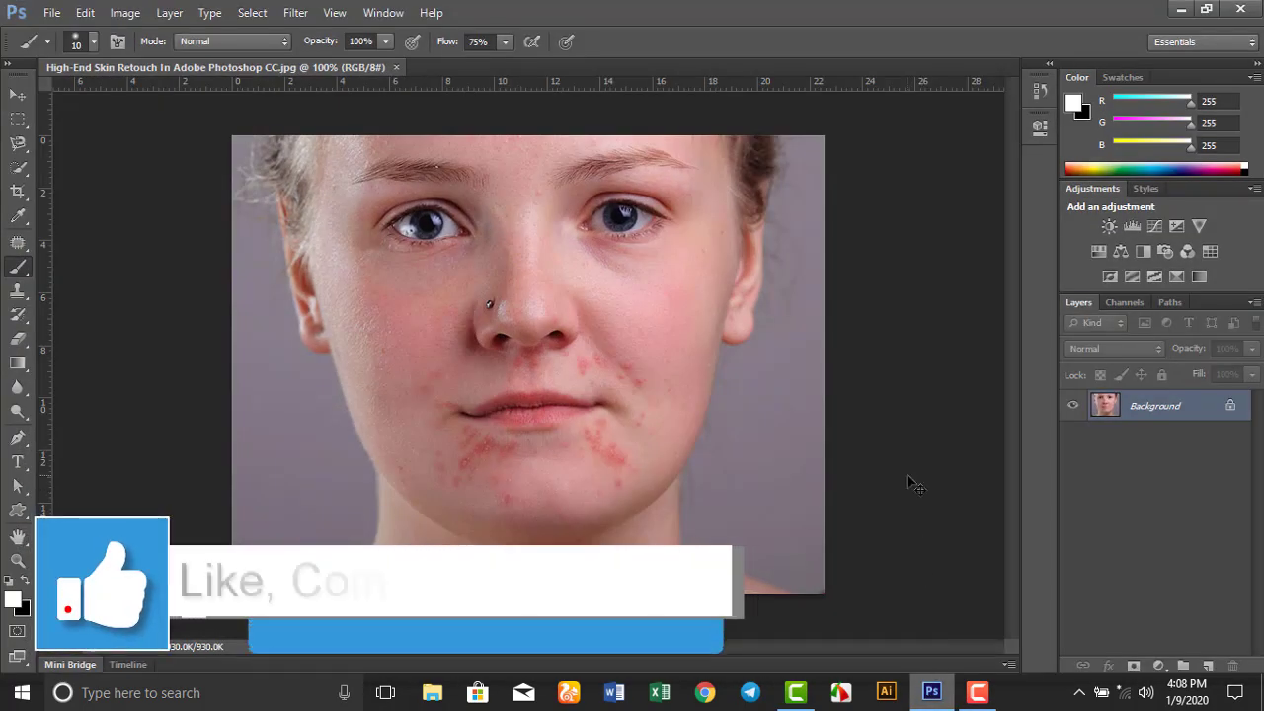
# Zoom the portrait from 100% to about 115% so the face fills more of the window
pyautogui.scroll(2, 907, 476)
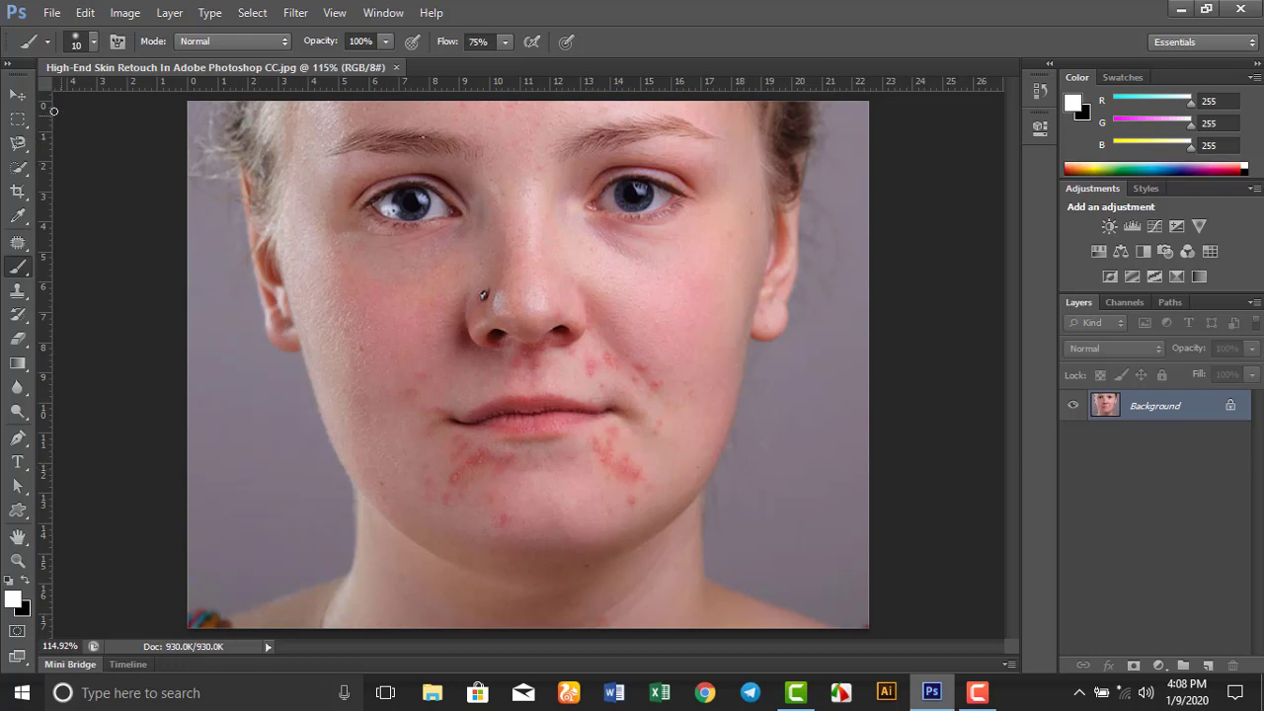
# Try the Patch and Brush tools, then settle back on the Move tool
pyautogui.click(17, 94)
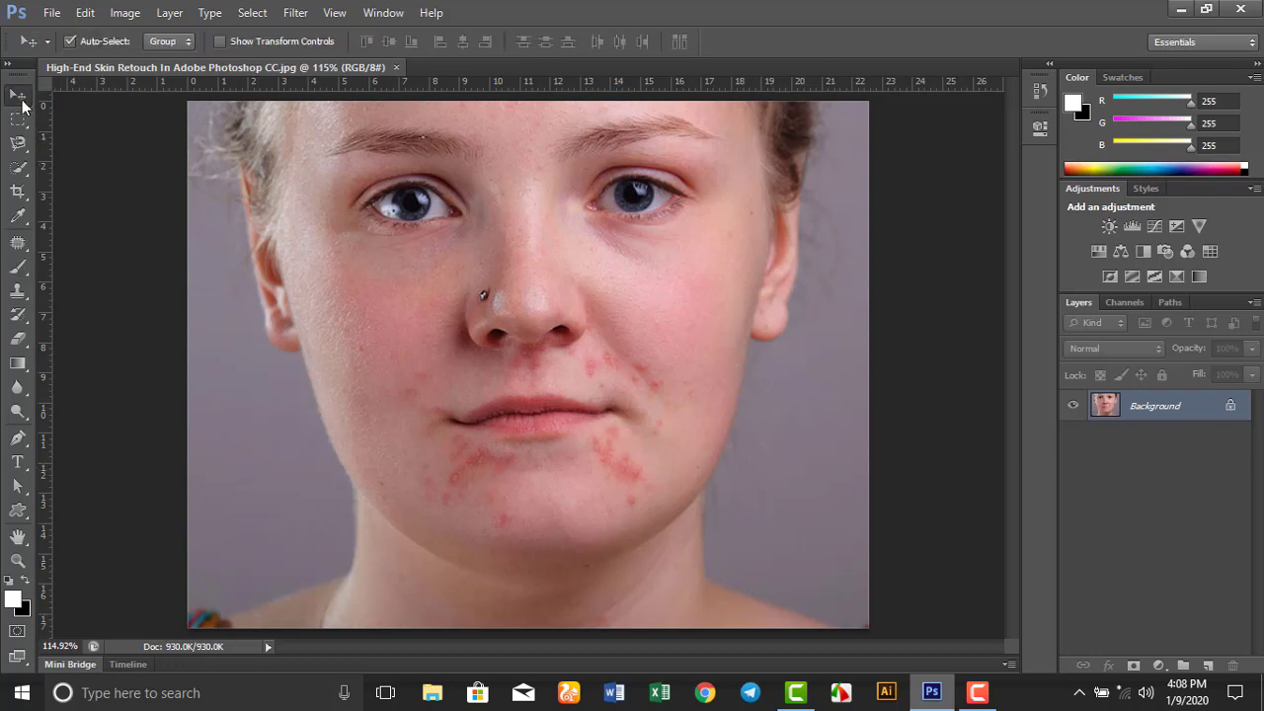
pyautogui.click(15, 245)
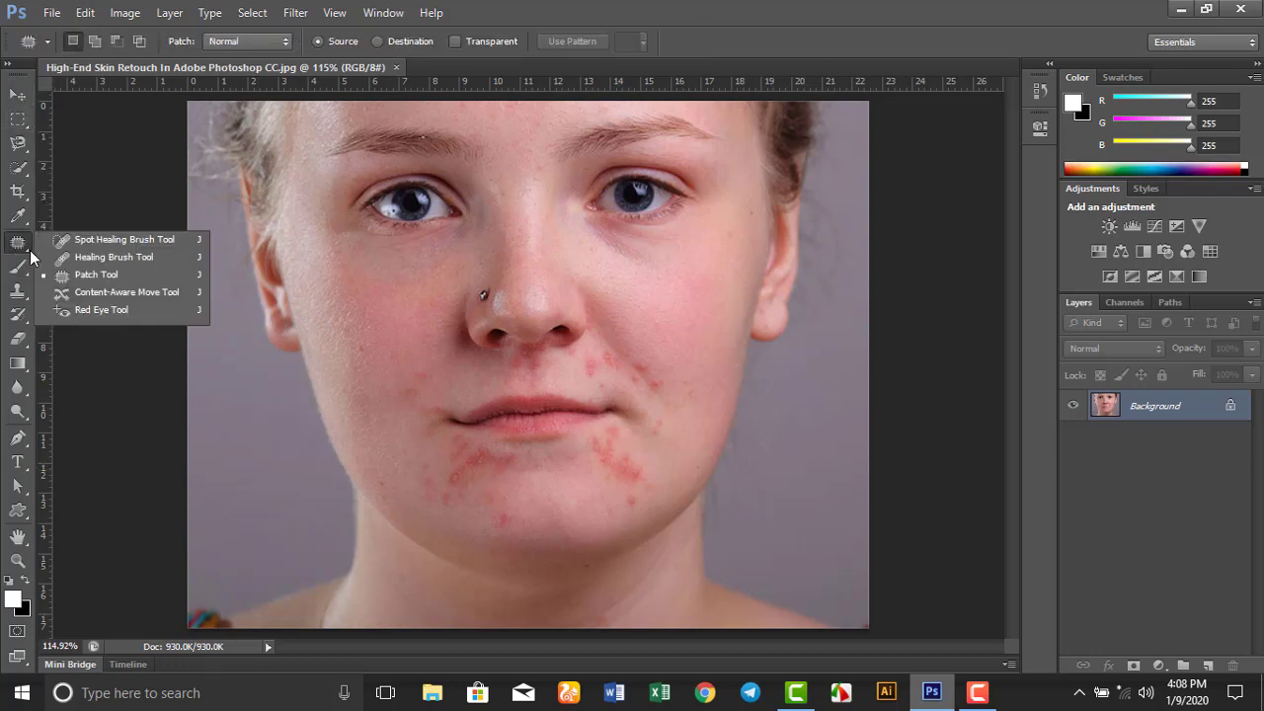
pyautogui.click(132, 279)
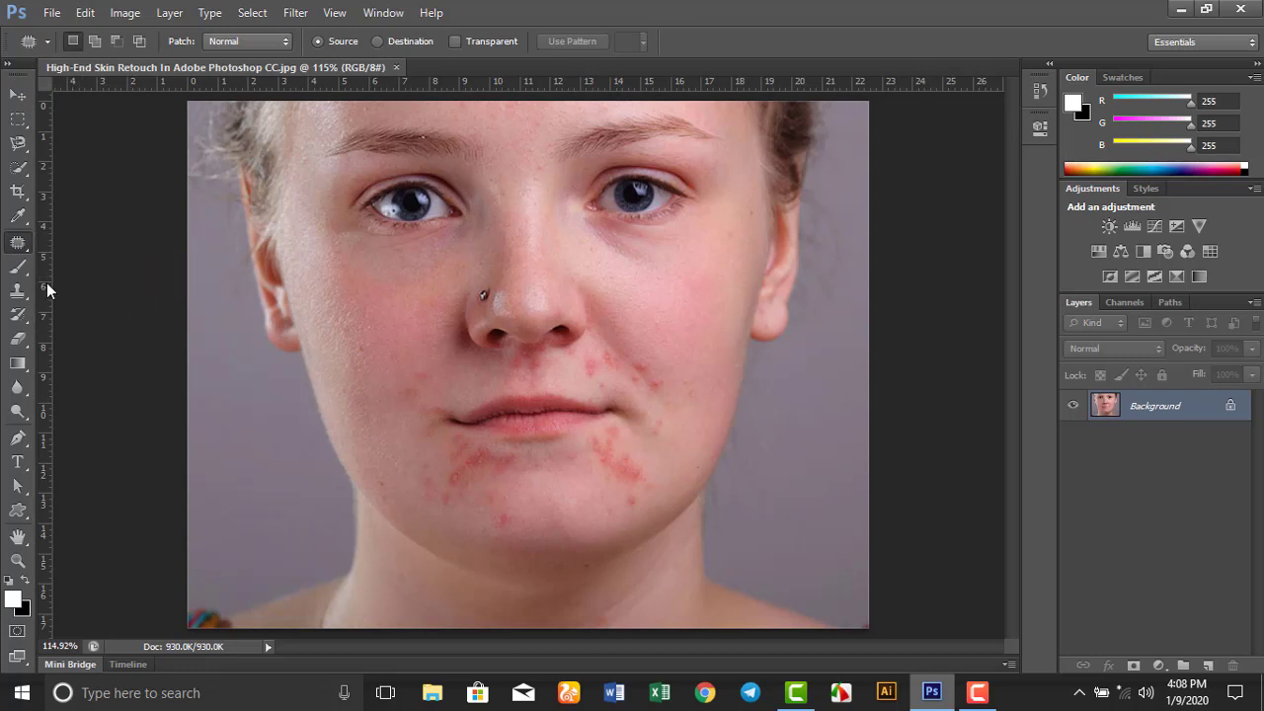
pyautogui.click(22, 267)
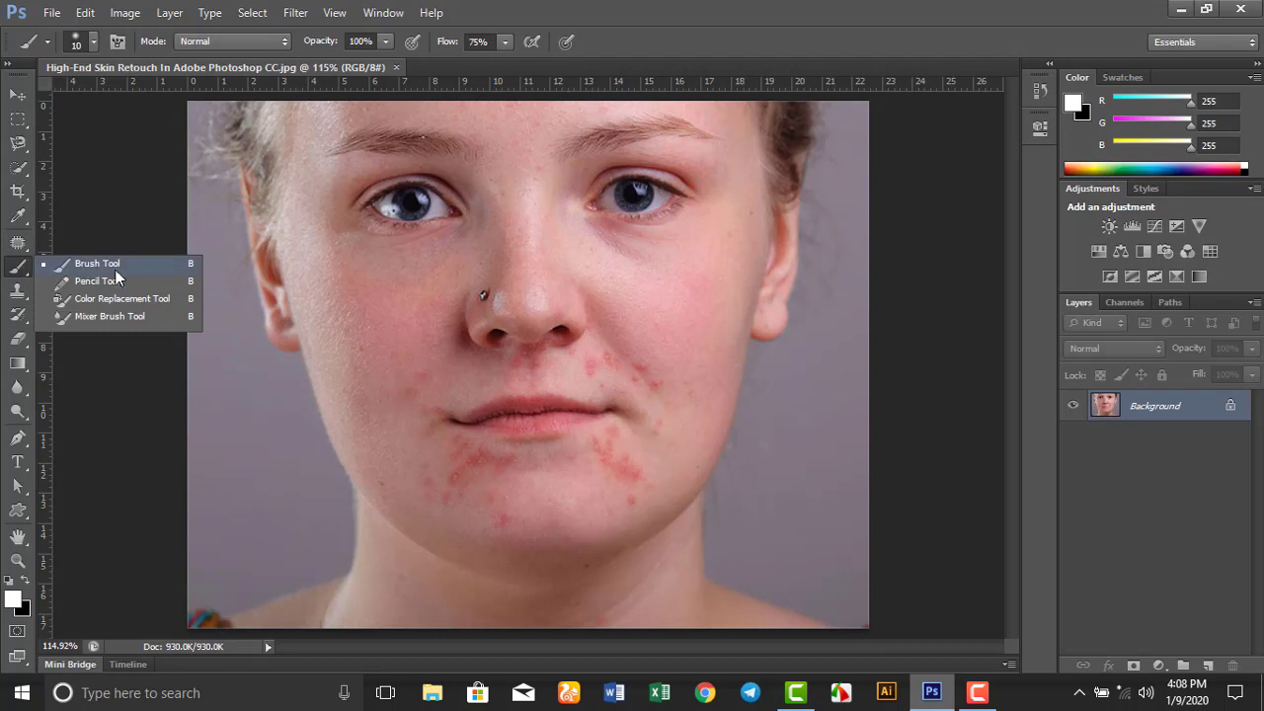
pyautogui.click(133, 269)
pyautogui.click(17, 94)
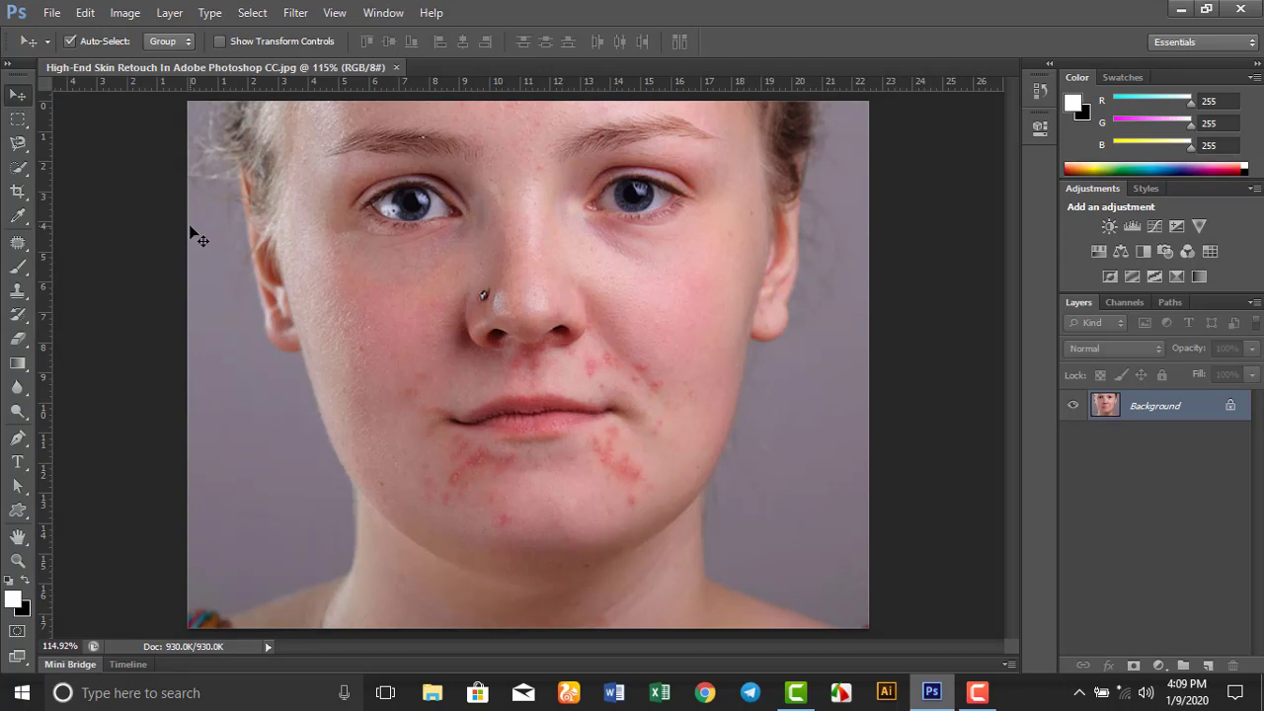
# Zoom to 300% and pan to the blemished lips and chin
pyautogui.scroll(1, 608, 511)
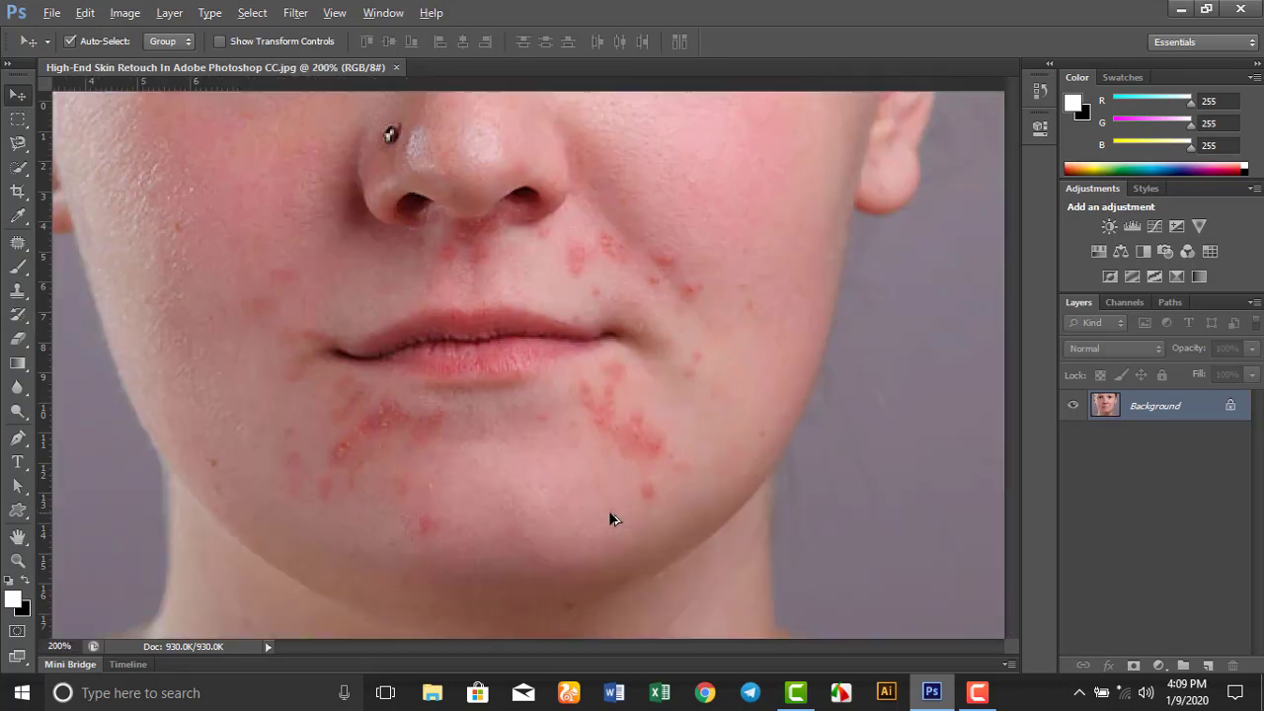
pyautogui.scroll(2, 608, 511)
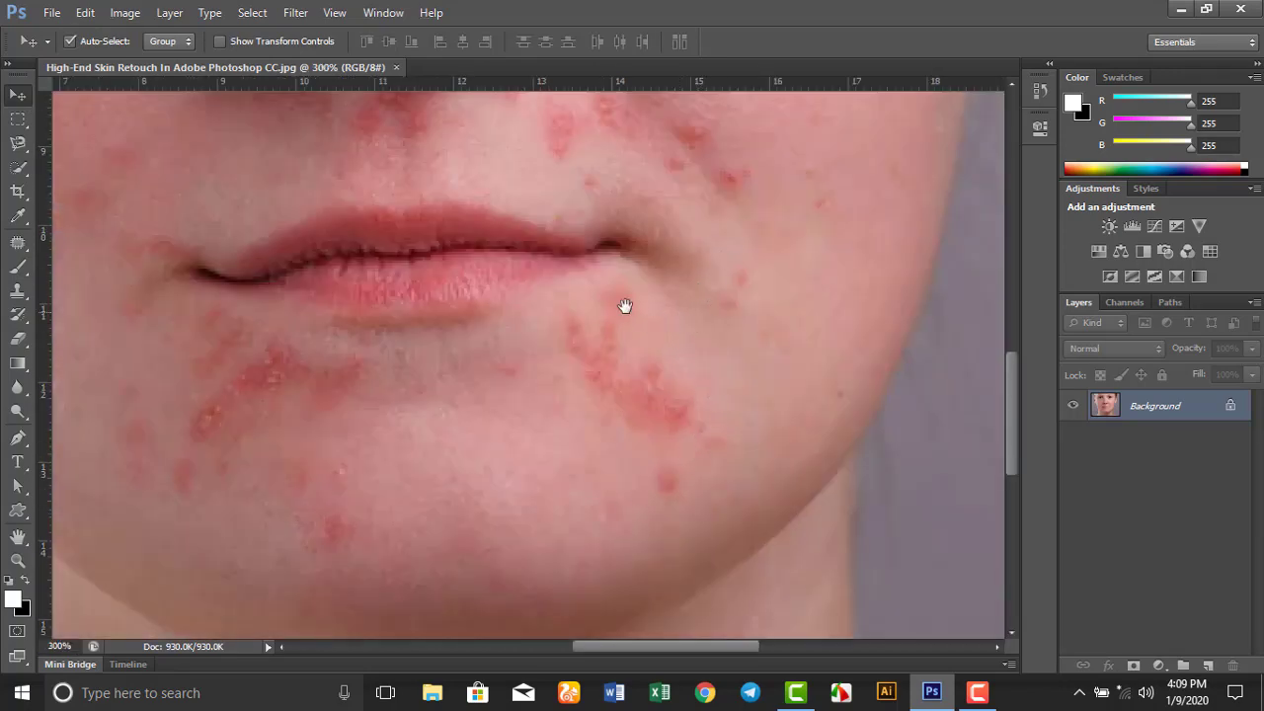
pyautogui.moveTo(623, 302); pyautogui.dragTo(629, 392)
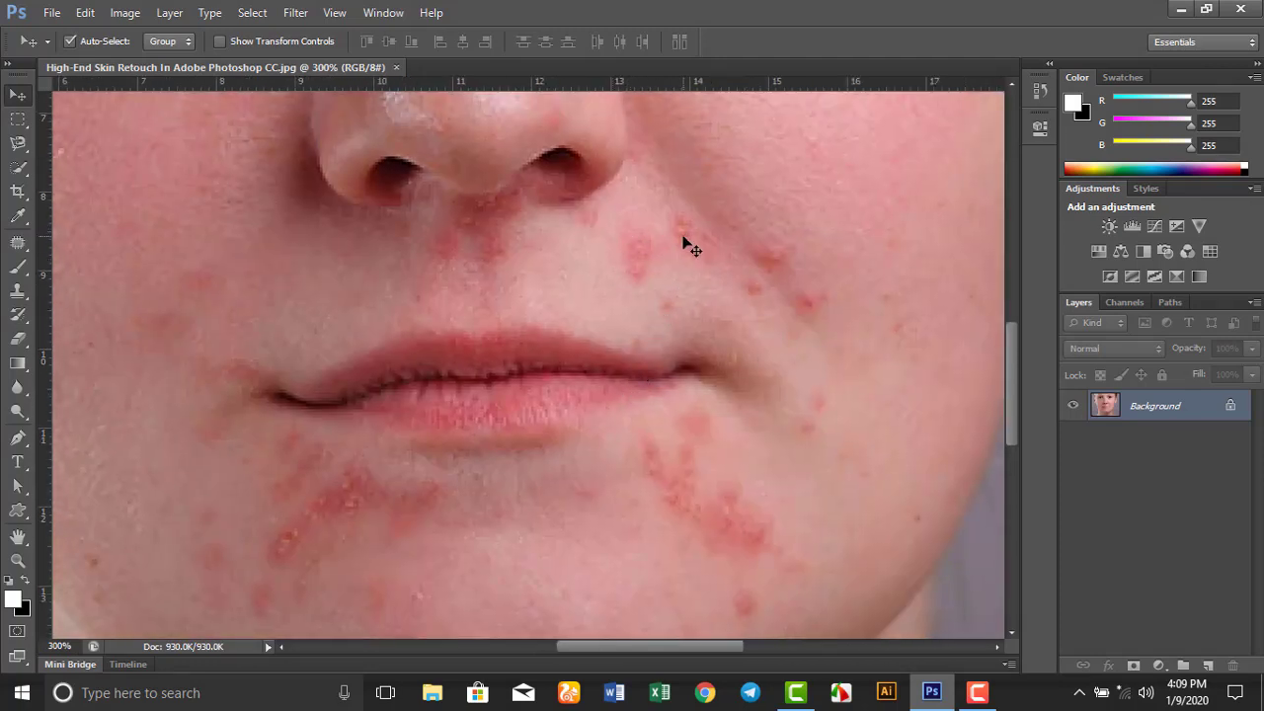
pyautogui.moveTo(627, 440); pyautogui.dragTo(691, 260)
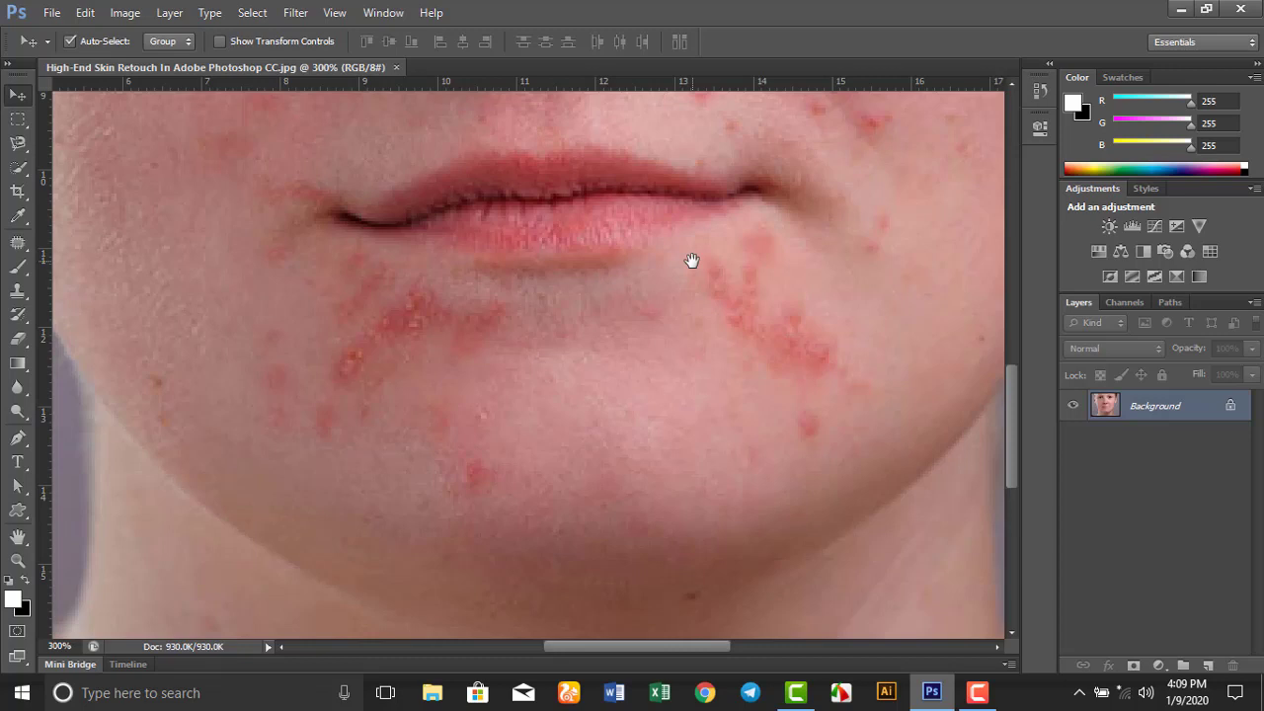
# Select the Patch tool and patch the red spot on the lower chin with clean skin
pyautogui.click(17, 243)
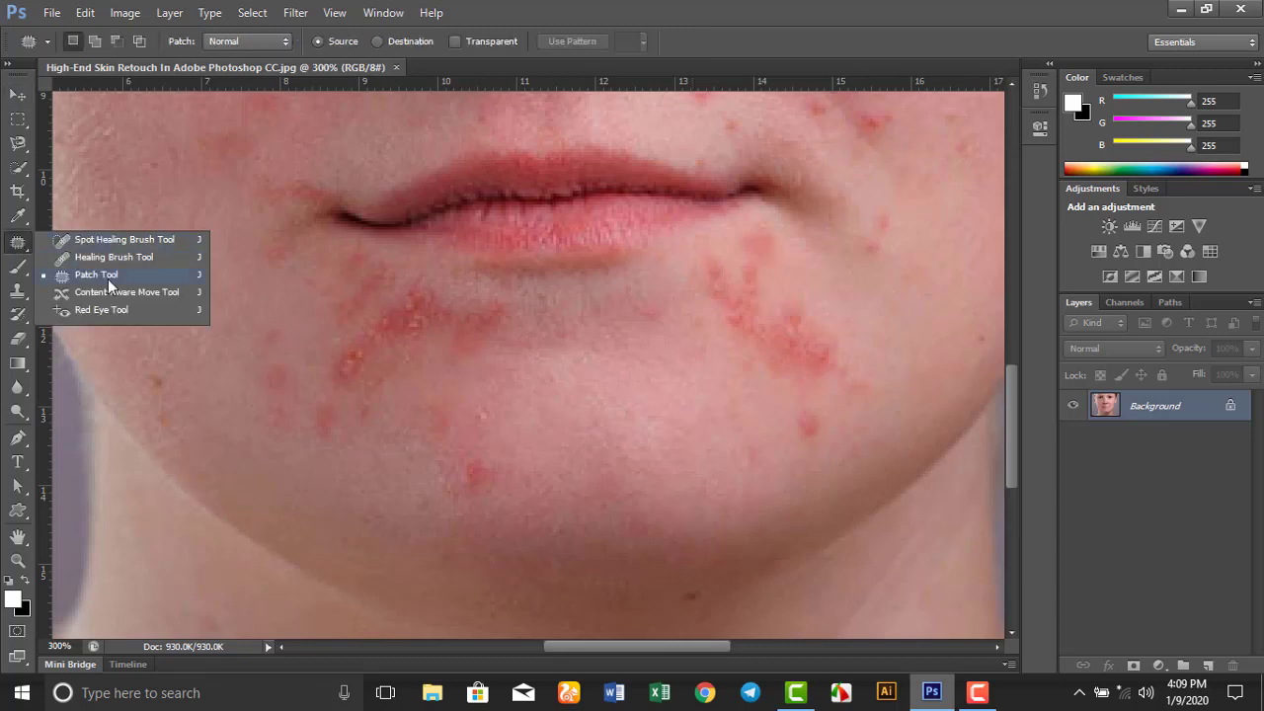
pyautogui.click(108, 274)
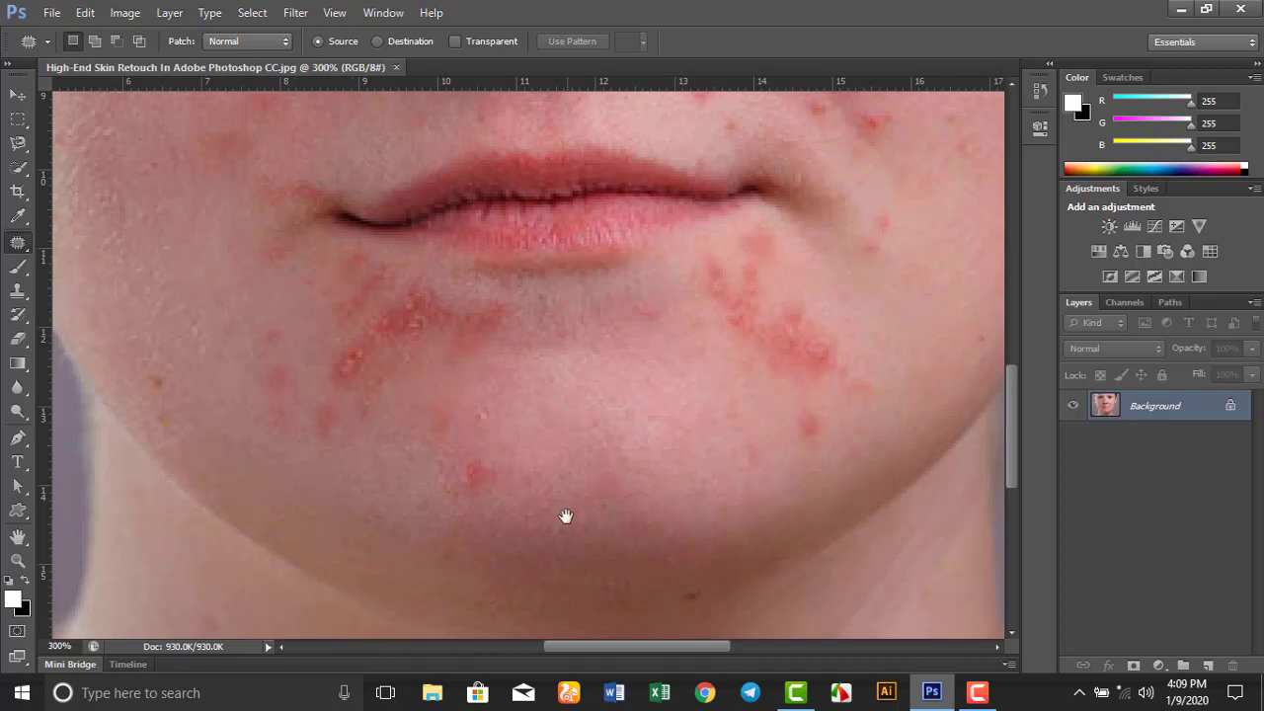
pyautogui.moveTo(565, 516)
pyautogui.mouseDown()
pyautogui.moveTo(514, 415)
pyautogui.moveTo(447, 341)
pyautogui.mouseUp()
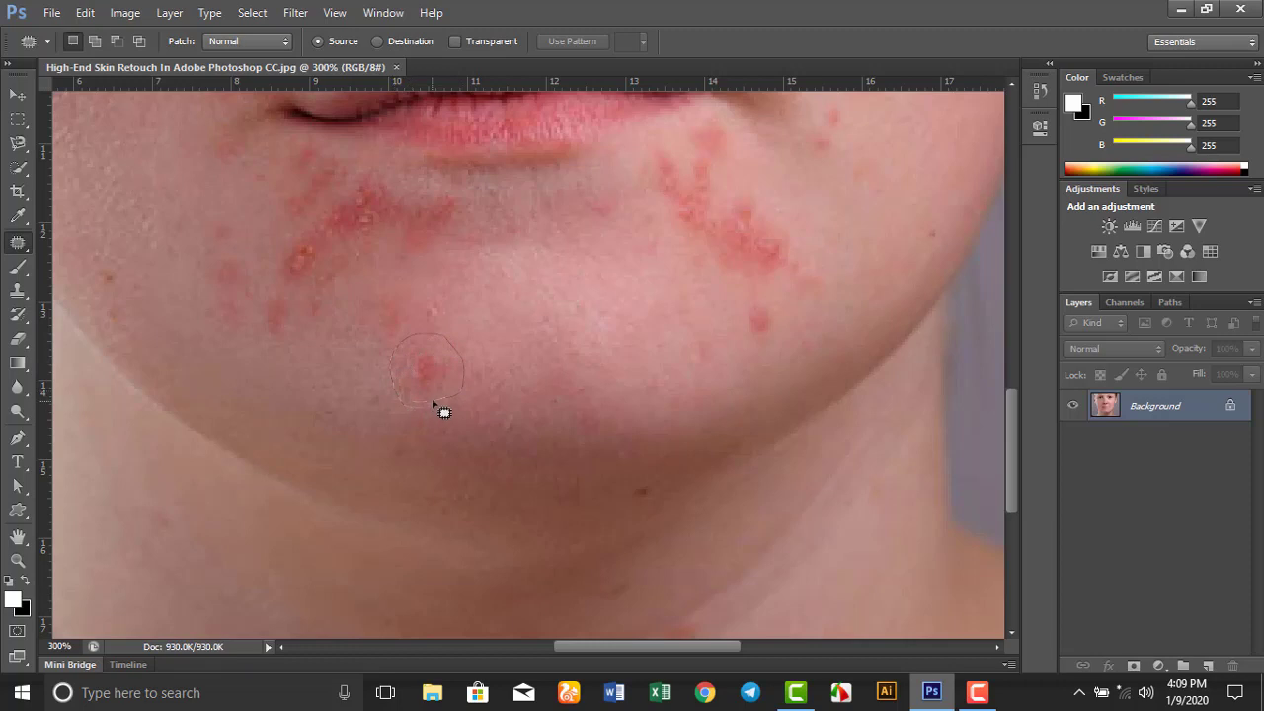
pyautogui.moveTo(434, 403); pyautogui.dragTo(434, 397)
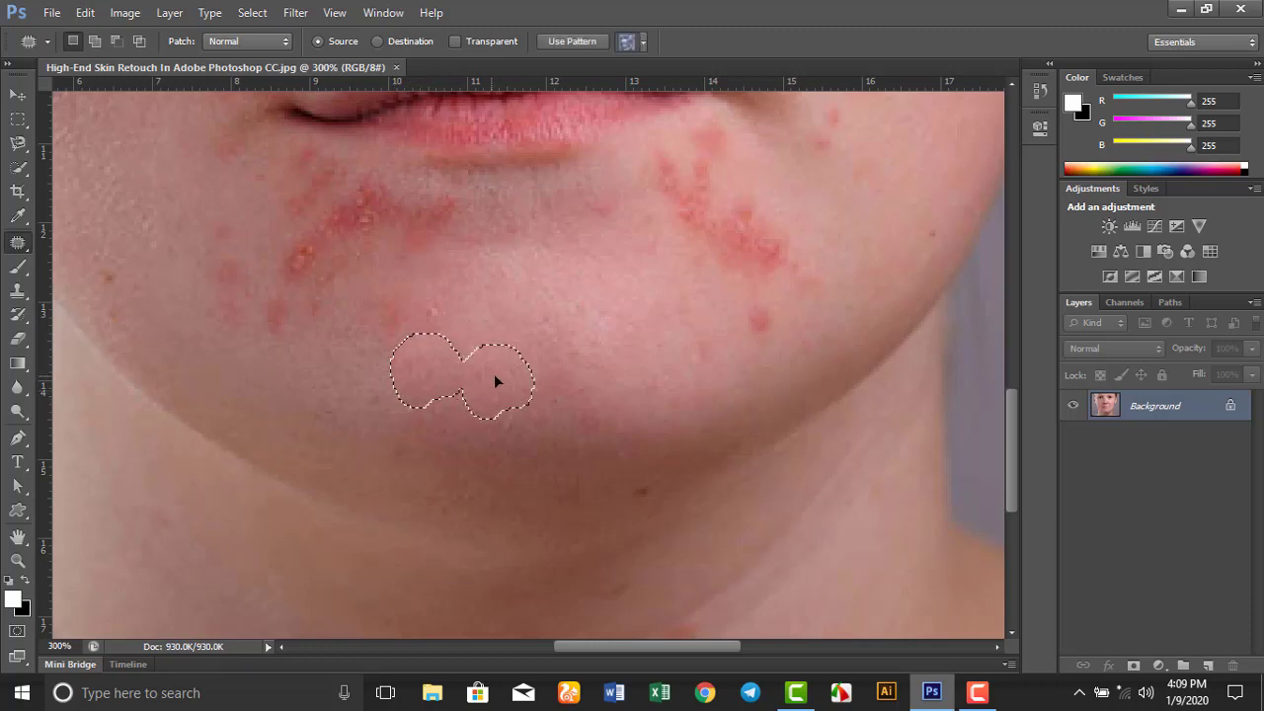
pyautogui.moveTo(504, 380)
pyautogui.mouseDown()
pyautogui.moveTo(545, 339)
pyautogui.moveTo(559, 359)
pyautogui.moveTo(519, 390)
pyautogui.moveTo(484, 394)
pyautogui.moveTo(544, 366)
pyautogui.moveTo(434, 271)
pyautogui.moveTo(376, 259)
pyautogui.moveTo(434, 406)
pyautogui.moveTo(396, 400)
pyautogui.moveTo(344, 443)
pyautogui.mouseUp()
# Patch the chin area and the spot just below the lip with nearby clean skin
pyautogui.hscroll(5, 542, 344)
pyautogui.scroll(3, 502, 359)
pyautogui.hscroll(3, 502, 358)
pyautogui.moveTo(447, 298); pyautogui.dragTo(407, 377)
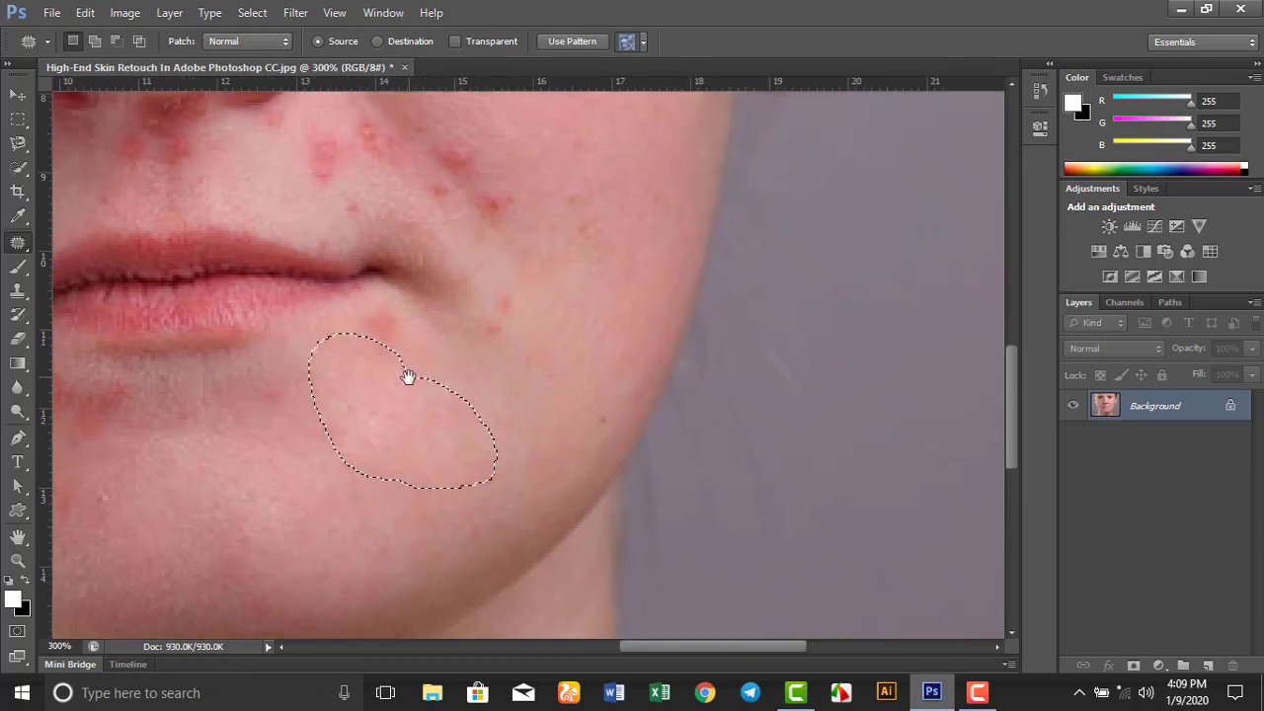
pyautogui.moveTo(412, 332); pyautogui.dragTo(352, 389)
pyautogui.moveTo(443, 305); pyautogui.dragTo(391, 393)
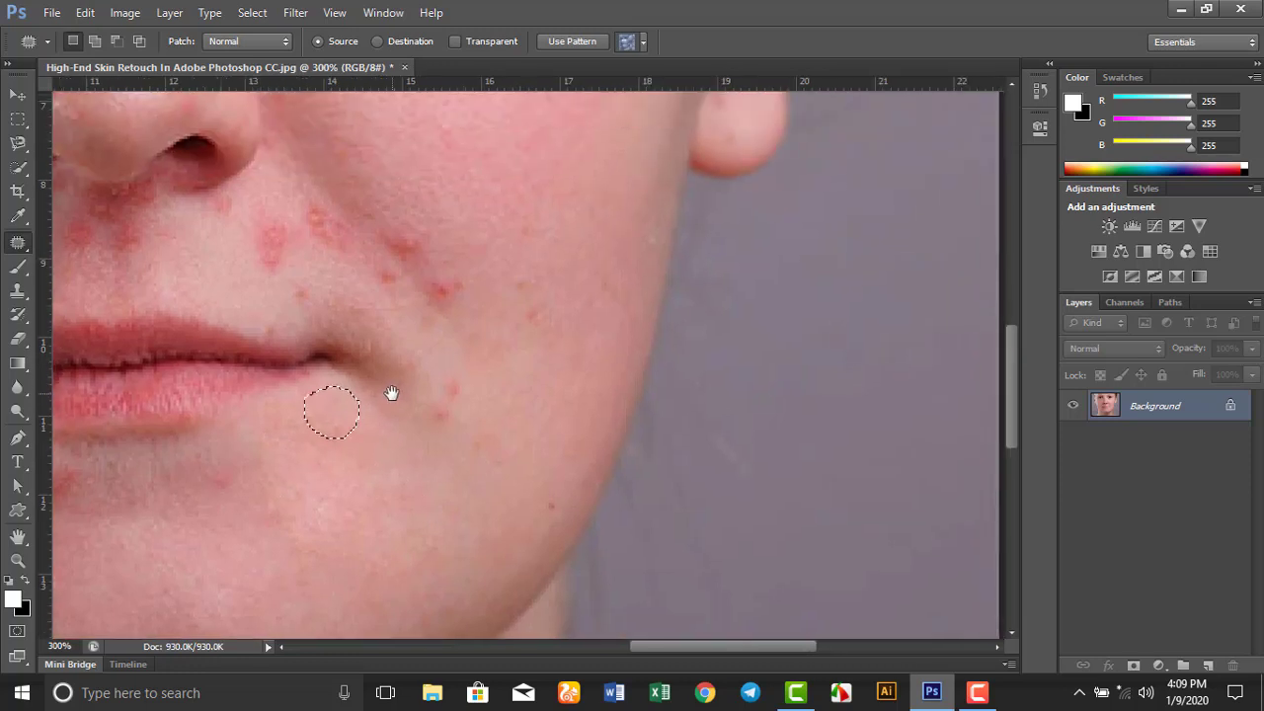
# Patch several more red spots around the chin using clean skin from above
pyautogui.moveTo(444, 436); pyautogui.dragTo(499, 454)
pyautogui.moveTo(559, 353); pyautogui.dragTo(541, 352)
pyautogui.moveTo(547, 301); pyautogui.dragTo(547, 211)
pyautogui.moveTo(460, 226); pyautogui.dragTo(493, 305)
pyautogui.moveTo(466, 410)
pyautogui.mouseDown()
pyautogui.moveTo(494, 365)
pyautogui.moveTo(470, 408)
pyautogui.moveTo(505, 441)
pyautogui.mouseUp()
pyautogui.moveTo(478, 361)
pyautogui.mouseDown()
pyautogui.moveTo(507, 418)
pyautogui.moveTo(477, 356)
pyautogui.moveTo(438, 395)
pyautogui.moveTo(480, 443)
pyautogui.moveTo(504, 381)
pyautogui.moveTo(432, 319)
pyautogui.mouseUp()
pyautogui.moveTo(429, 387)
pyautogui.mouseDown()
pyautogui.moveTo(493, 395)
pyautogui.moveTo(495, 378)
pyautogui.moveTo(464, 415)
pyautogui.mouseUp()
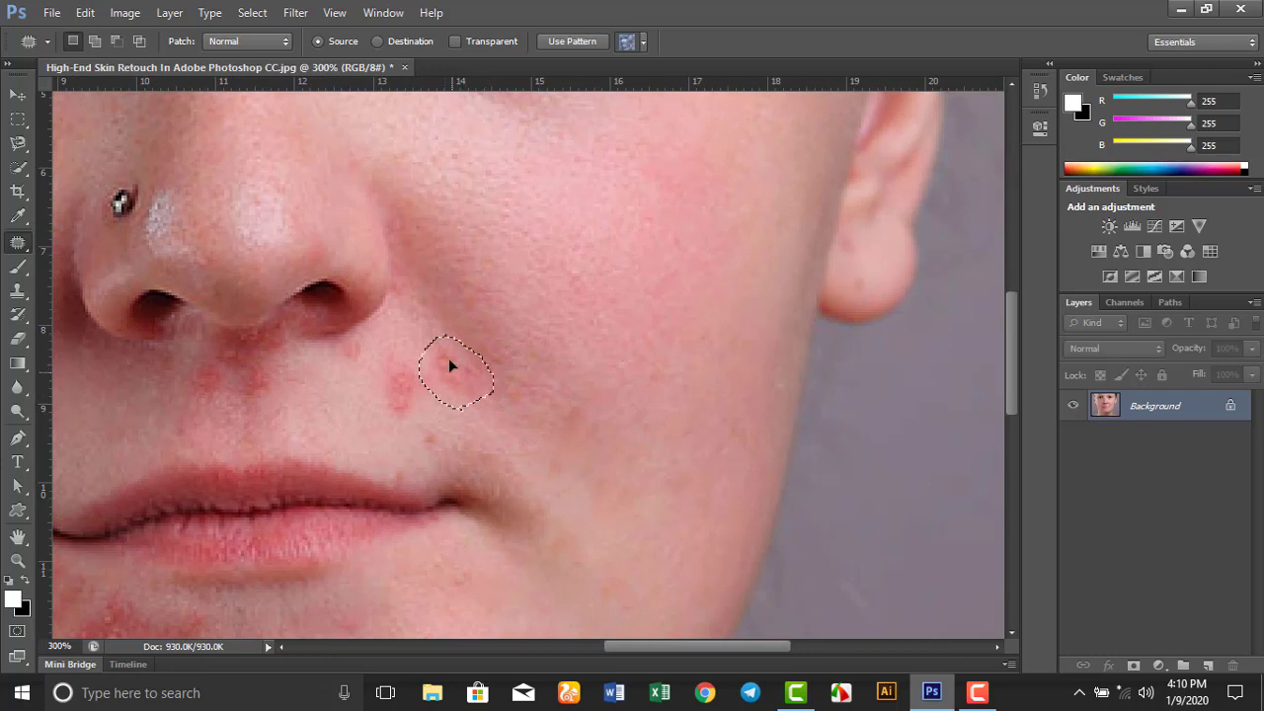
# Patch the red spot on the cheek beside the nose with clean skin
pyautogui.moveTo(449, 357); pyautogui.dragTo(414, 282)
pyautogui.moveTo(410, 376); pyautogui.dragTo(485, 341)
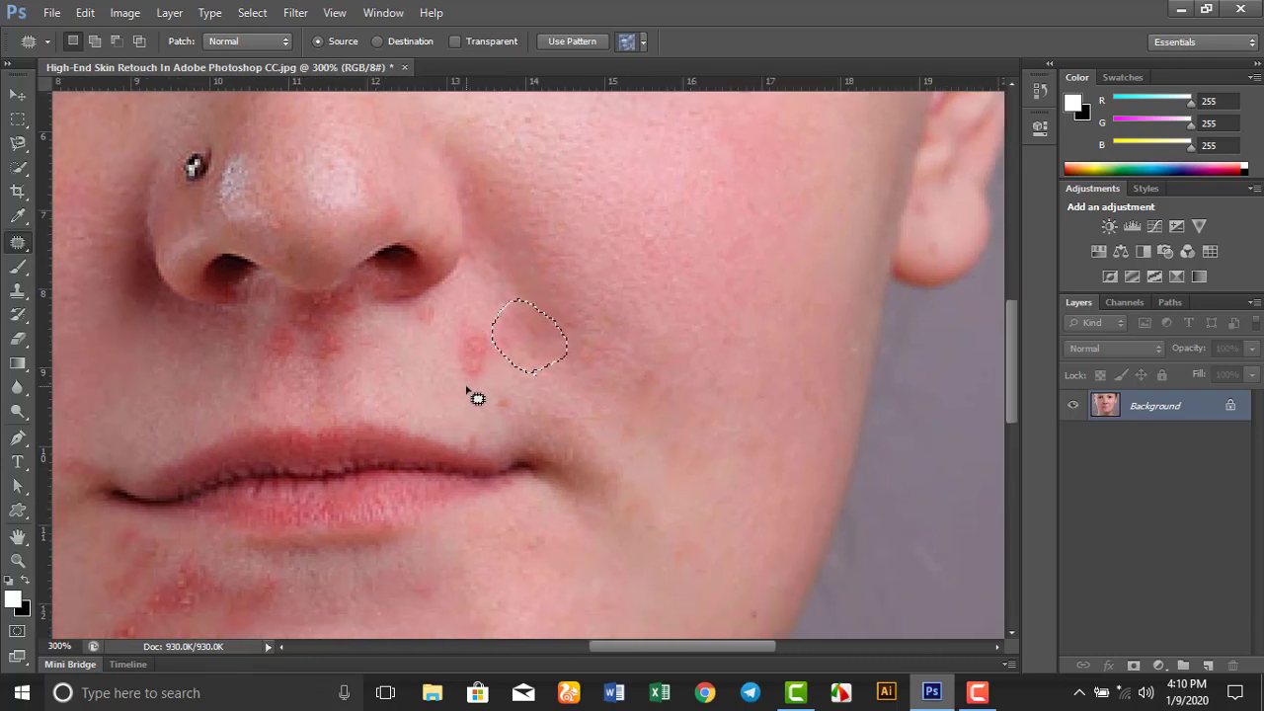
pyautogui.moveTo(474, 395)
pyautogui.mouseDown()
pyautogui.moveTo(464, 347)
pyautogui.moveTo(482, 398)
pyautogui.moveTo(402, 384)
pyautogui.moveTo(486, 367)
pyautogui.moveTo(540, 332)
pyautogui.moveTo(585, 367)
pyautogui.moveTo(507, 347)
pyautogui.moveTo(586, 356)
pyautogui.moveTo(535, 275)
pyautogui.moveTo(524, 353)
pyautogui.moveTo(563, 333)
pyautogui.moveTo(583, 351)
pyautogui.mouseUp()
# Patch the spots below the nose with clean skin, deselecting after each
pyautogui.hotkey('ctrl', 'd')
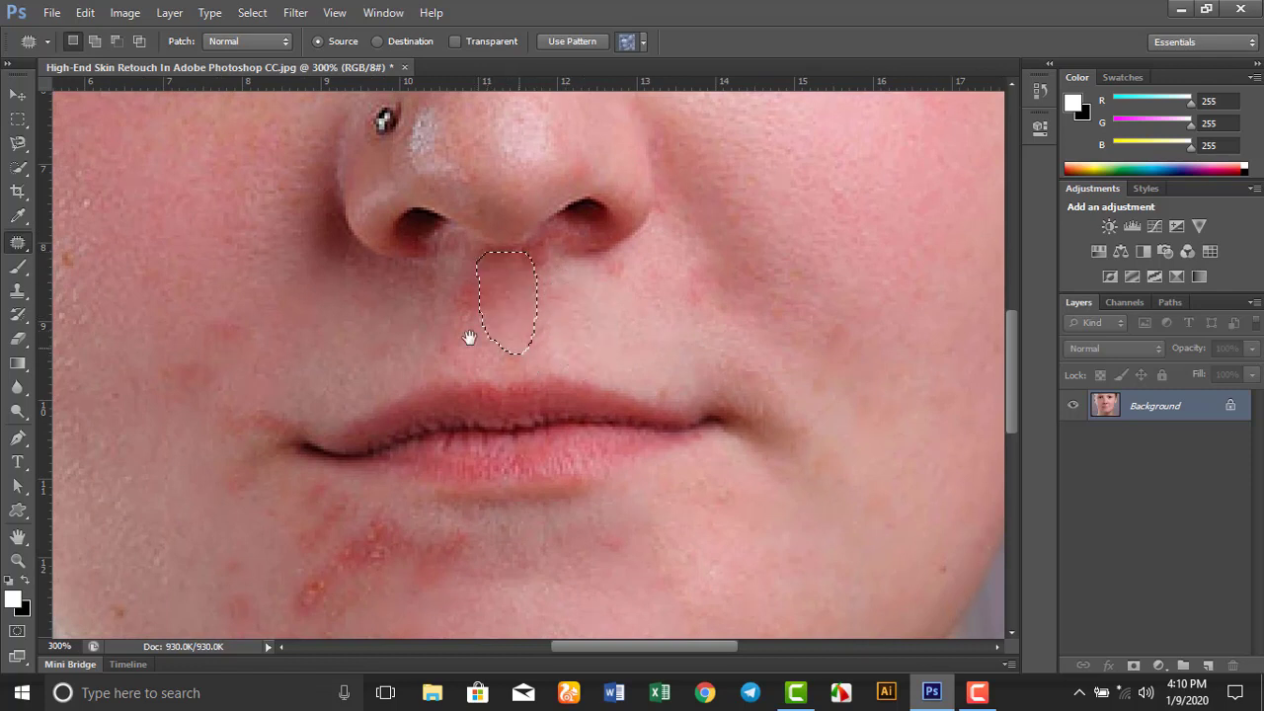
pyautogui.moveTo(471, 335)
pyautogui.mouseDown()
pyautogui.moveTo(579, 357)
pyautogui.moveTo(595, 309)
pyautogui.mouseUp()
pyautogui.hotkey('ctrl', 'd')
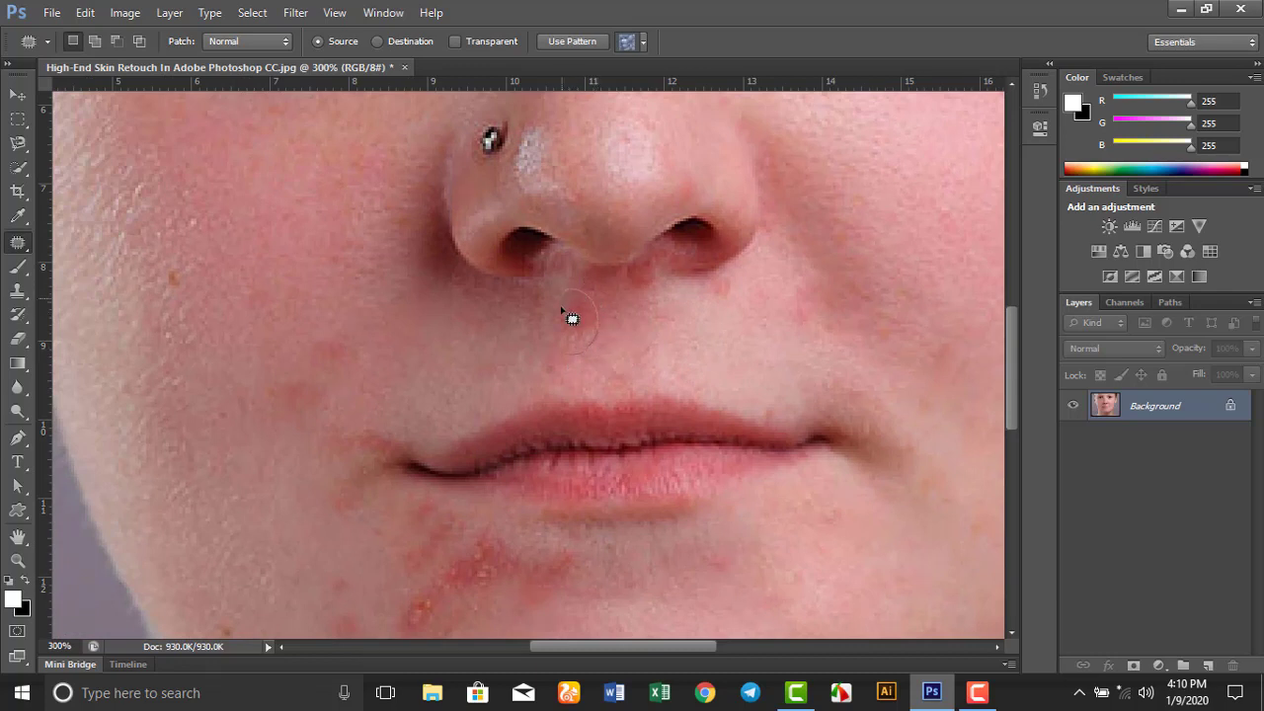
pyautogui.moveTo(582, 360)
pyautogui.mouseDown()
pyautogui.moveTo(502, 369)
pyautogui.moveTo(583, 407)
pyautogui.moveTo(578, 381)
pyautogui.moveTo(513, 312)
pyautogui.moveTo(493, 330)
pyautogui.moveTo(474, 293)
pyautogui.mouseUp()
pyautogui.hotkey('ctrl', 'd')
# Move to the cheek and patch its red spots with clean skin
pyautogui.scroll(-2, 566, 365)
pyautogui.hscroll(-2, 566, 365)
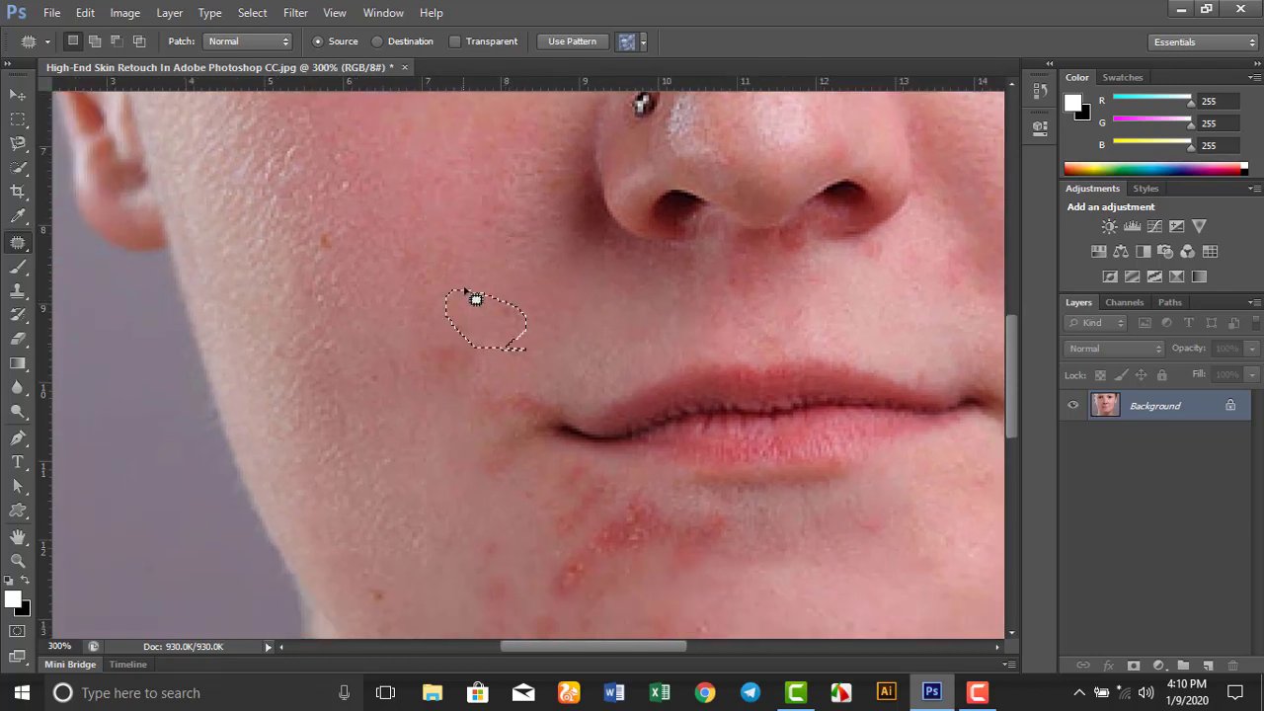
pyautogui.hotkey('ctrl', 'd')
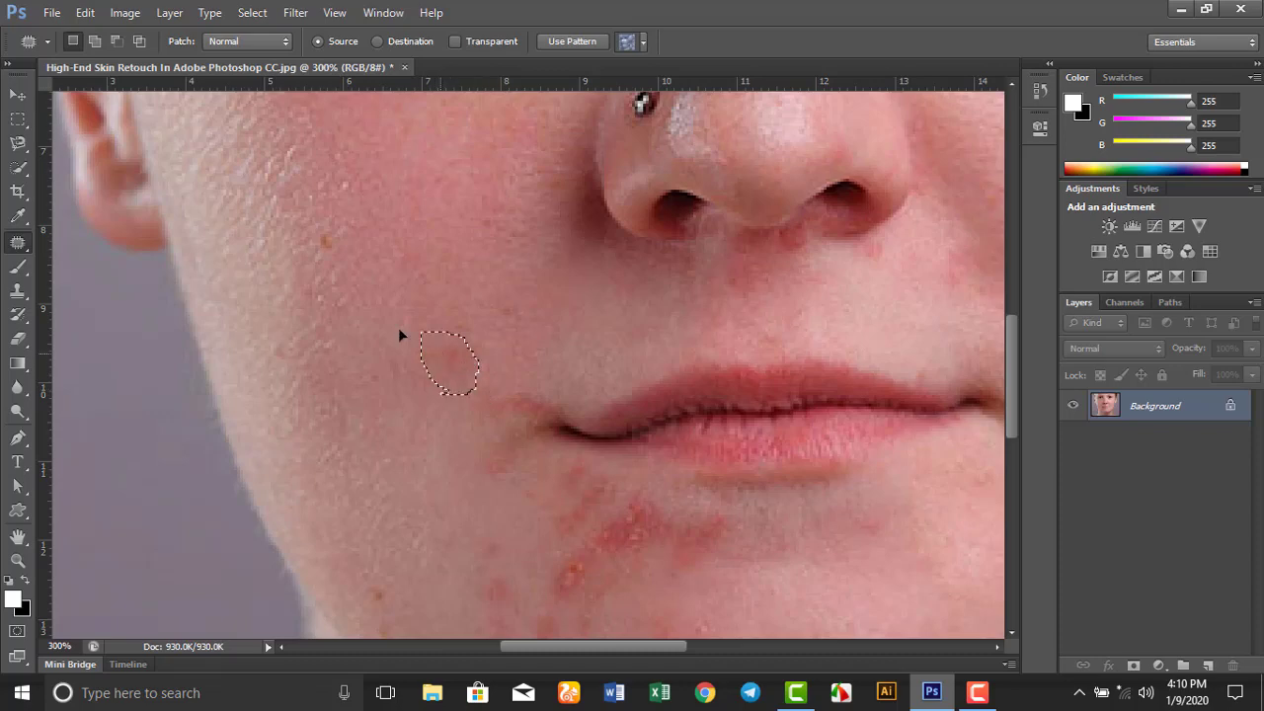
pyautogui.moveTo(342, 276)
pyautogui.mouseDown()
pyautogui.moveTo(348, 217)
pyautogui.moveTo(305, 279)
pyautogui.moveTo(312, 294)
pyautogui.mouseUp()
pyautogui.scroll(-3, 366, 234)
pyautogui.scroll(-3, 355, 276)
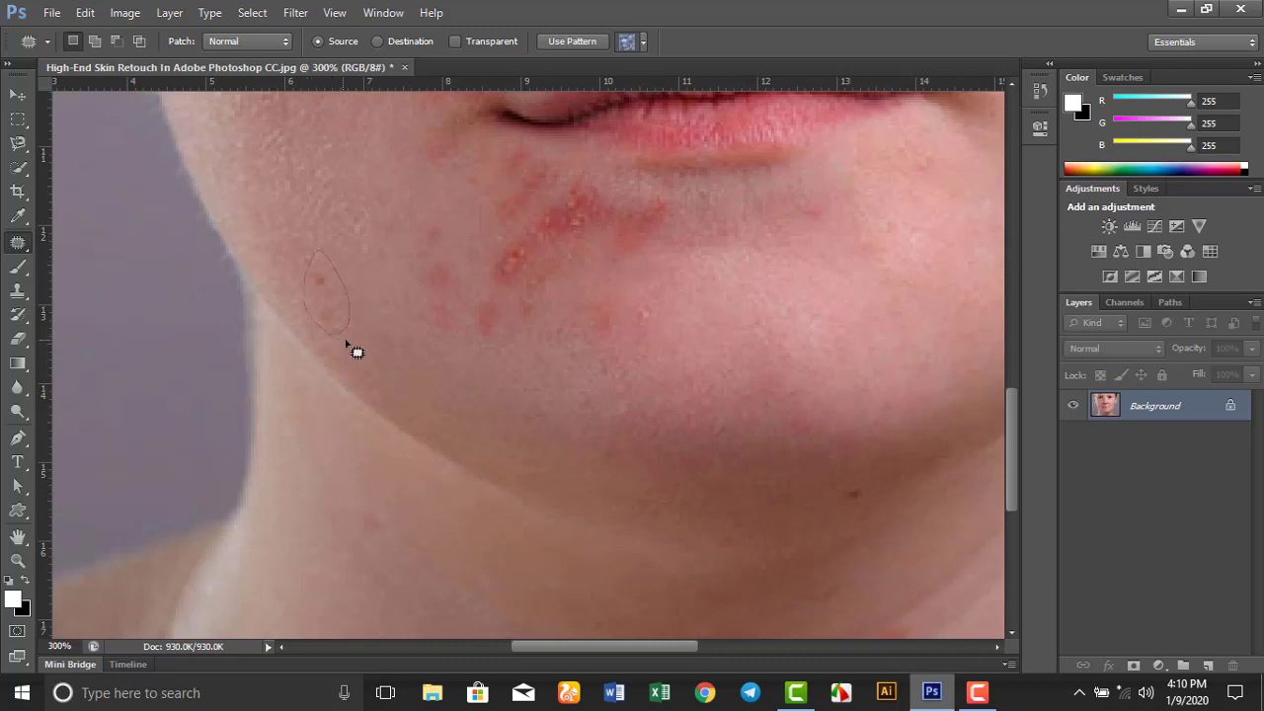
pyautogui.moveTo(284, 202); pyautogui.dragTo(283, 202)
pyautogui.hscroll(3, 431, 304)
pyautogui.moveTo(350, 326); pyautogui.dragTo(367, 290)
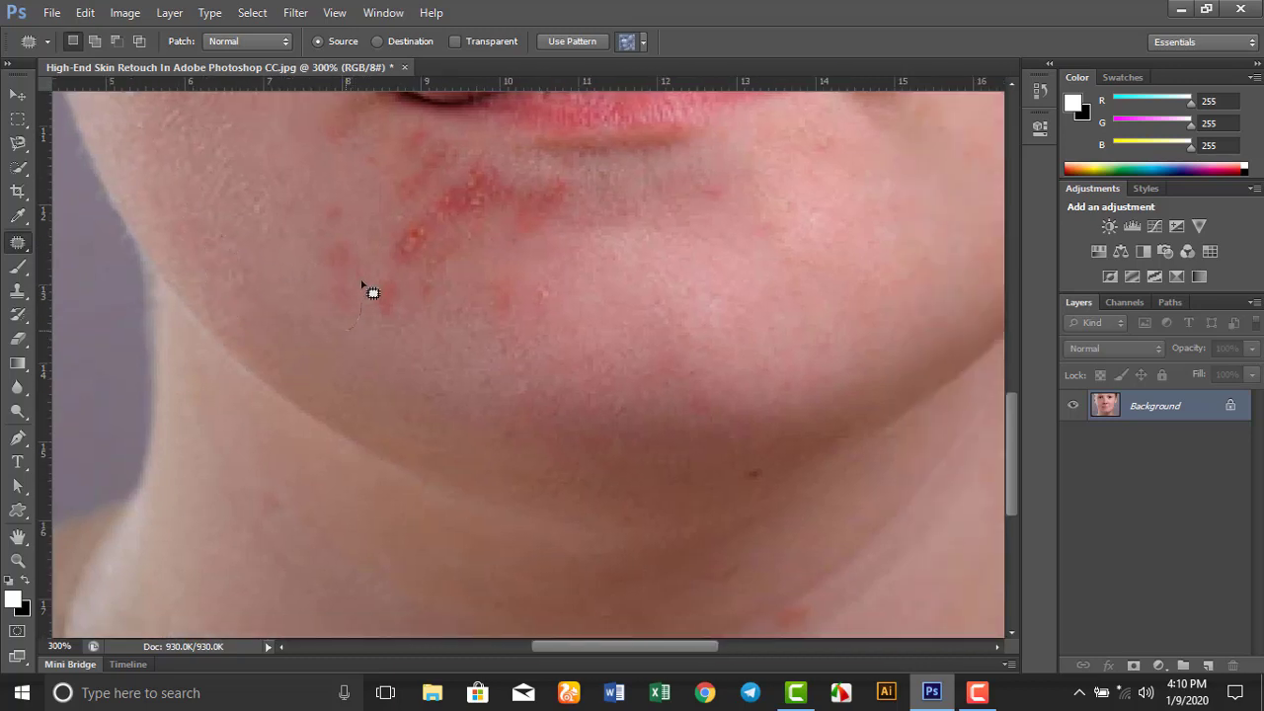
# Patch the red spots along the jaw with nearby clean skin
pyautogui.moveTo(351, 200); pyautogui.dragTo(310, 262)
pyautogui.moveTo(346, 331)
pyautogui.mouseDown()
pyautogui.moveTo(355, 318)
pyautogui.moveTo(263, 211)
pyautogui.mouseUp()
pyautogui.hscroll(3, 403, 270)
pyautogui.moveTo(327, 366)
pyautogui.mouseDown()
pyautogui.moveTo(360, 362)
pyautogui.moveTo(336, 364)
pyautogui.mouseUp()
pyautogui.moveTo(331, 318); pyautogui.dragTo(352, 415)
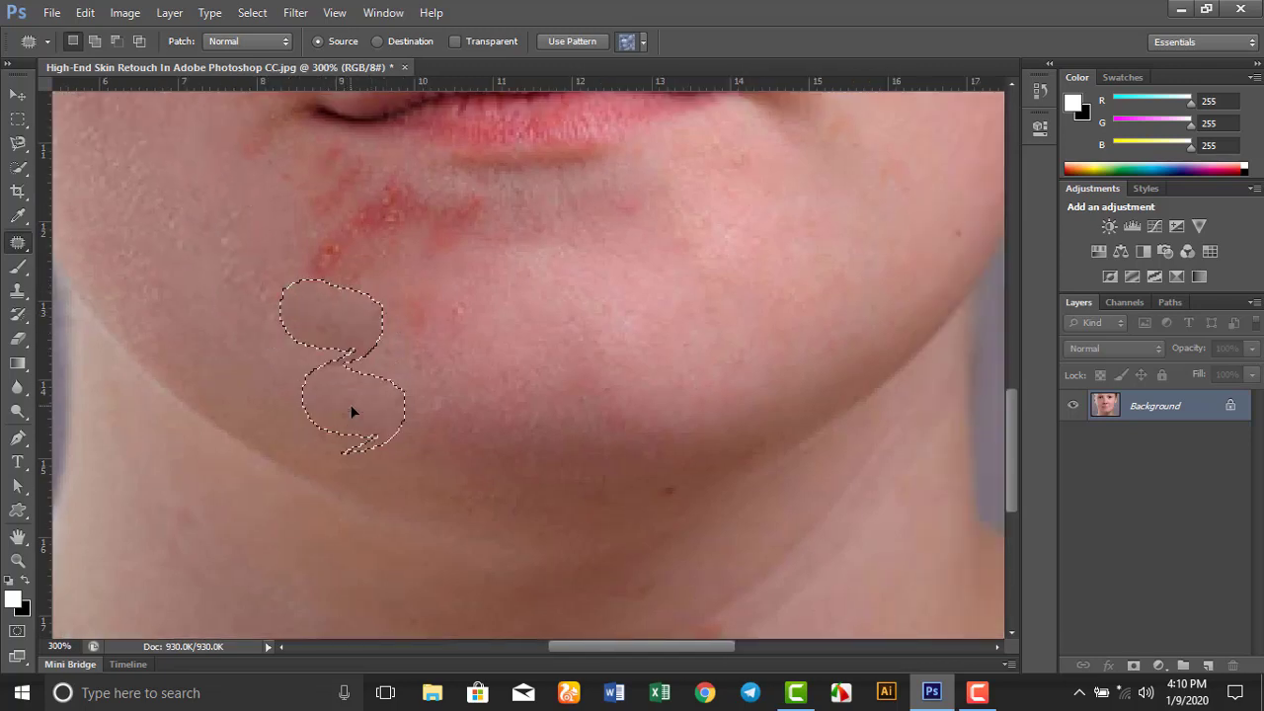
pyautogui.moveTo(428, 353)
pyautogui.mouseDown()
pyautogui.moveTo(465, 306)
pyautogui.moveTo(406, 346)
pyautogui.moveTo(452, 346)
pyautogui.moveTo(502, 386)
pyautogui.mouseUp()
pyautogui.moveTo(460, 285)
pyautogui.mouseDown()
pyautogui.moveTo(488, 373)
pyautogui.moveTo(484, 344)
pyautogui.moveTo(530, 404)
pyautogui.mouseUp()
pyautogui.hotkey('ctrl', 'd')
pyautogui.hotkey('ctrl', 'd')
# Patch the blemishes below the lip using clean skin beside them
pyautogui.moveTo(422, 378); pyautogui.dragTo(502, 418)
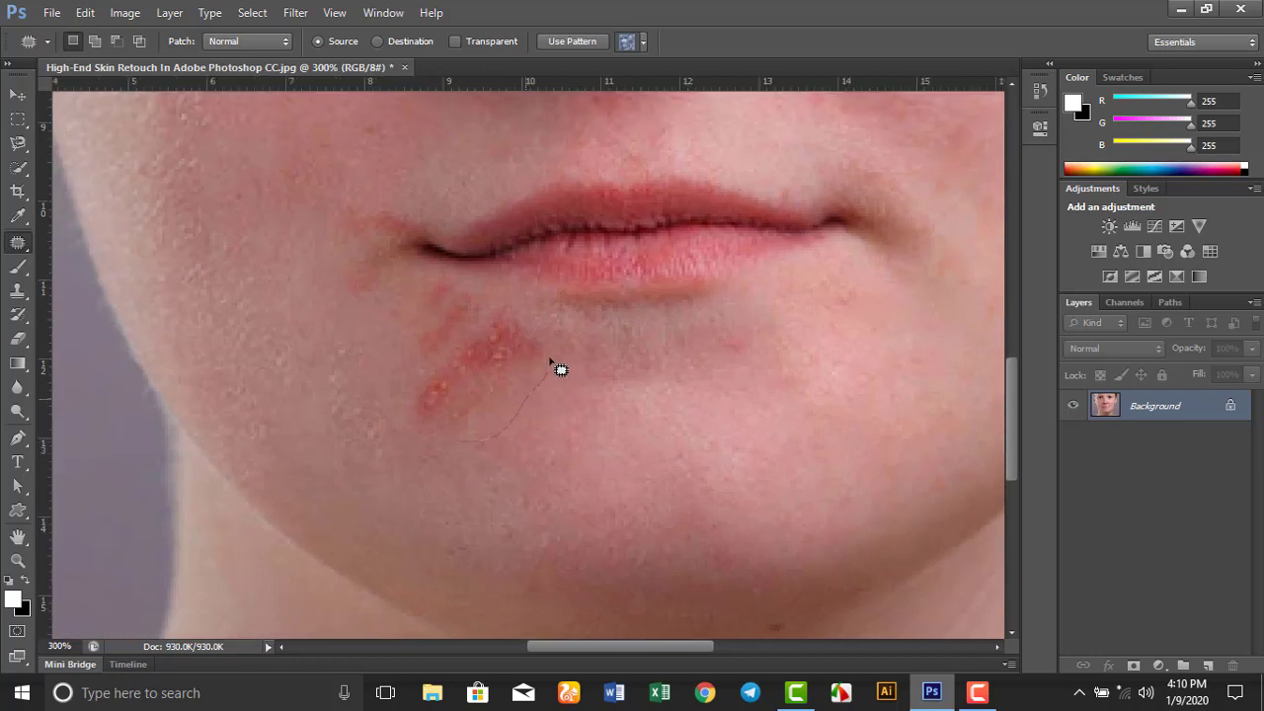
pyautogui.moveTo(550, 361); pyautogui.dragTo(529, 320)
pyautogui.moveTo(434, 365); pyautogui.dragTo(414, 432)
pyautogui.moveTo(480, 395); pyautogui.dragTo(578, 452)
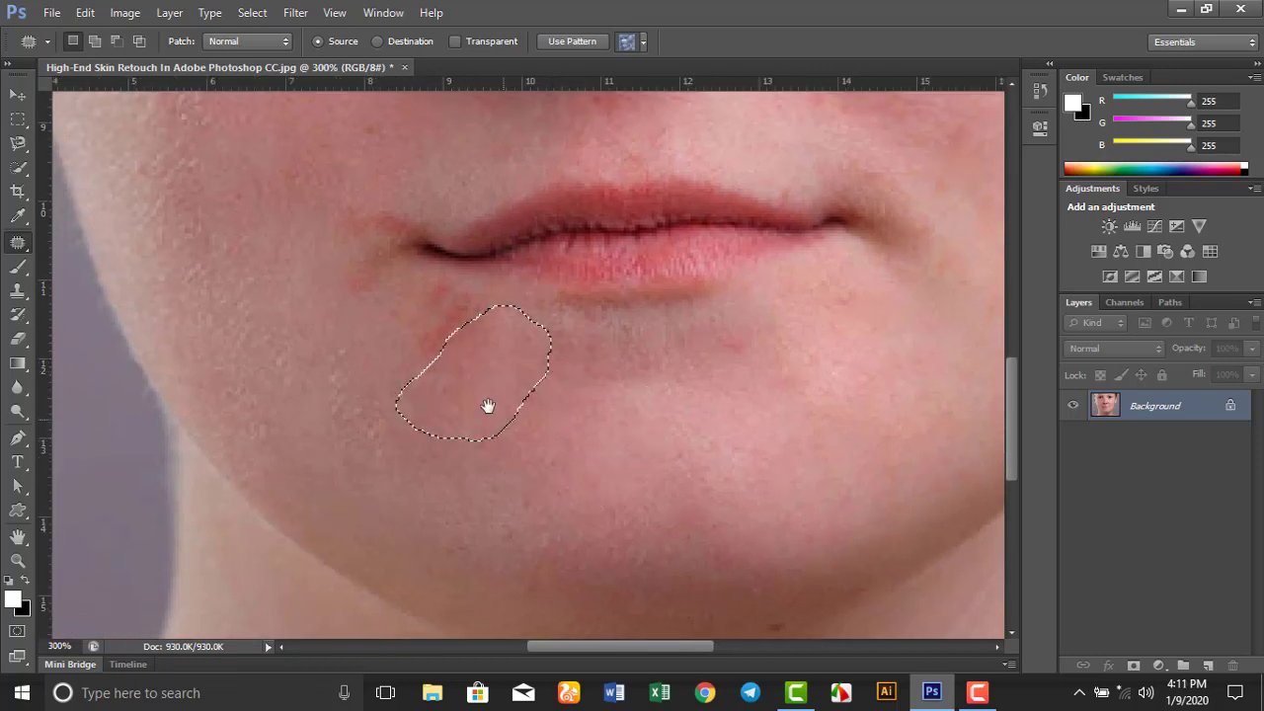
pyautogui.moveTo(416, 344)
pyautogui.mouseDown()
pyautogui.moveTo(527, 455)
pyautogui.moveTo(604, 413)
pyautogui.mouseUp()
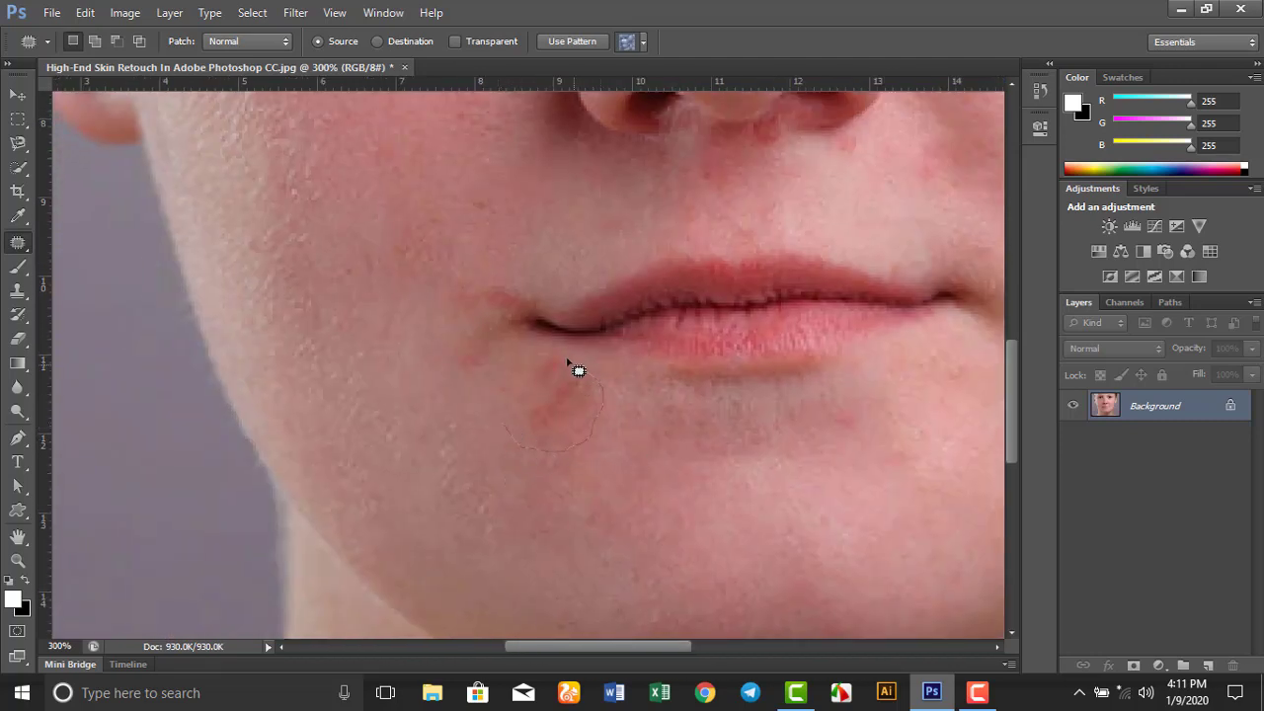
pyautogui.moveTo(523, 368)
pyautogui.mouseDown()
pyautogui.moveTo(516, 440)
pyautogui.moveTo(594, 511)
pyautogui.mouseUp()
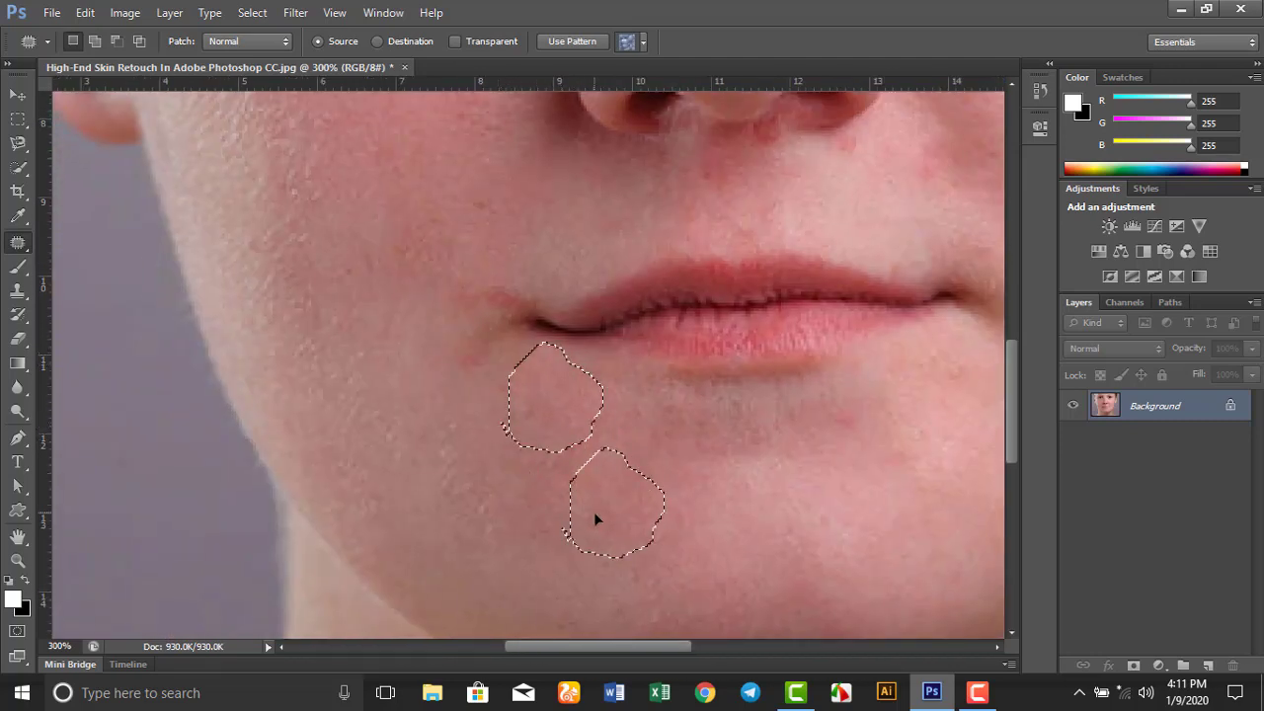
# Heal the spot at the left mouth corner and outline a small left-cheek spot
pyautogui.moveTo(521, 422); pyautogui.dragTo(564, 512)
pyautogui.moveTo(510, 473); pyautogui.dragTo(573, 443)
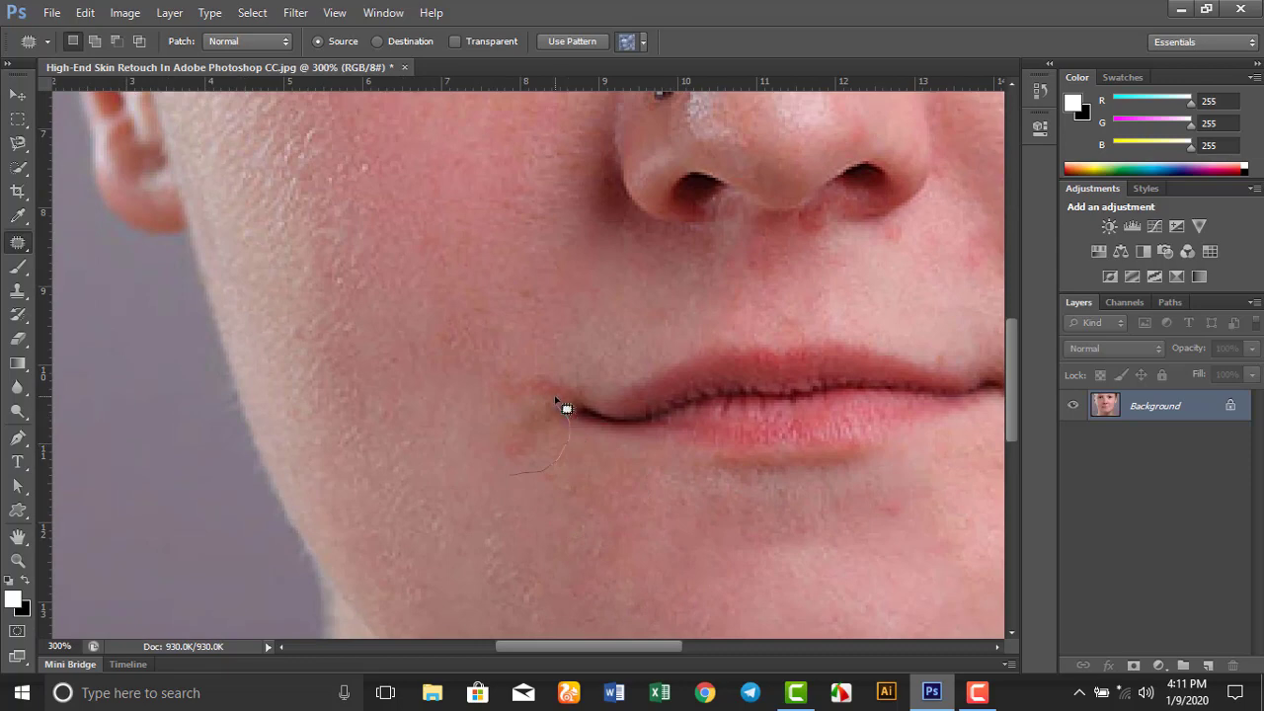
pyautogui.moveTo(513, 361)
pyautogui.mouseDown()
pyautogui.moveTo(499, 474)
pyautogui.moveTo(525, 451)
pyautogui.moveTo(563, 569)
pyautogui.mouseUp()
pyautogui.moveTo(550, 408); pyautogui.dragTo(421, 426)
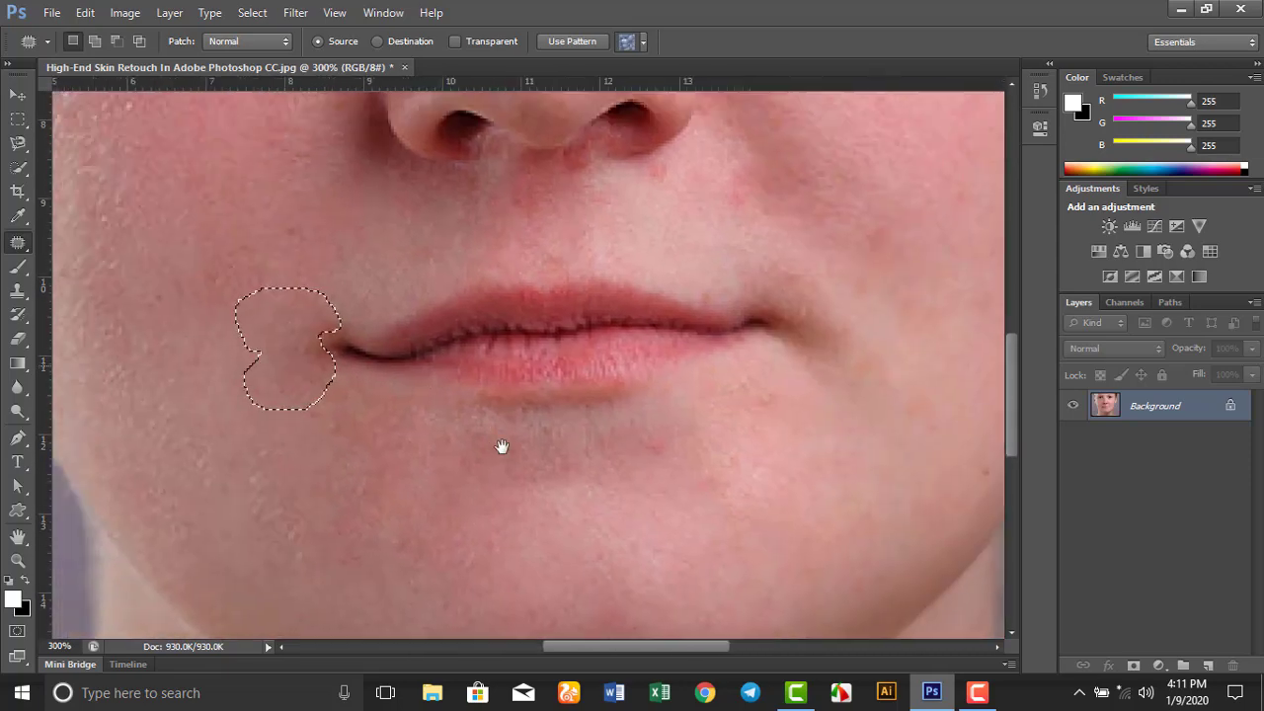
pyautogui.moveTo(285, 372)
pyautogui.mouseDown()
pyautogui.moveTo(364, 321)
pyautogui.moveTo(432, 297)
pyautogui.mouseUp()
# Finish the left-cheek spot, then patch two spots on the right cheek
pyautogui.moveTo(407, 338); pyautogui.dragTo(198, 329)
pyautogui.moveTo(668, 362); pyautogui.dragTo(325, 296)
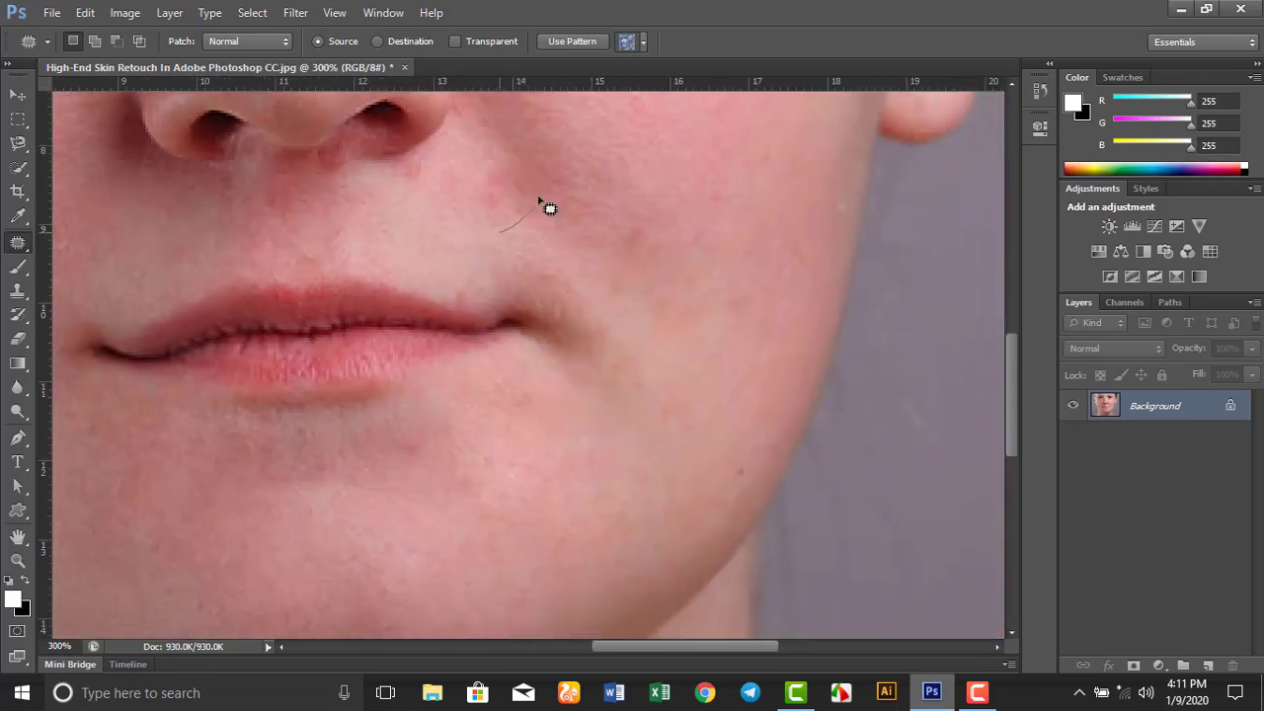
pyautogui.moveTo(538, 198)
pyautogui.mouseDown()
pyautogui.moveTo(509, 235)
pyautogui.moveTo(412, 242)
pyautogui.moveTo(424, 252)
pyautogui.mouseUp()
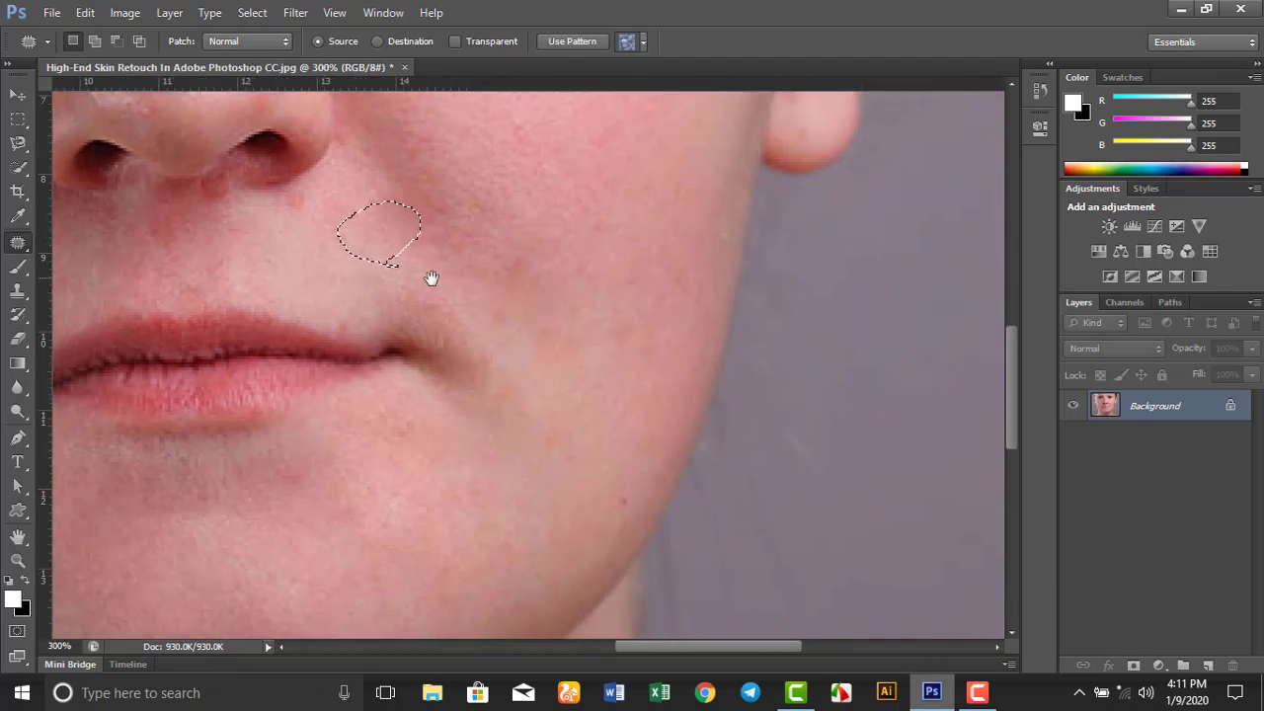
pyautogui.moveTo(484, 292)
pyautogui.mouseDown()
pyautogui.moveTo(536, 294)
pyautogui.moveTo(626, 362)
pyautogui.mouseUp()
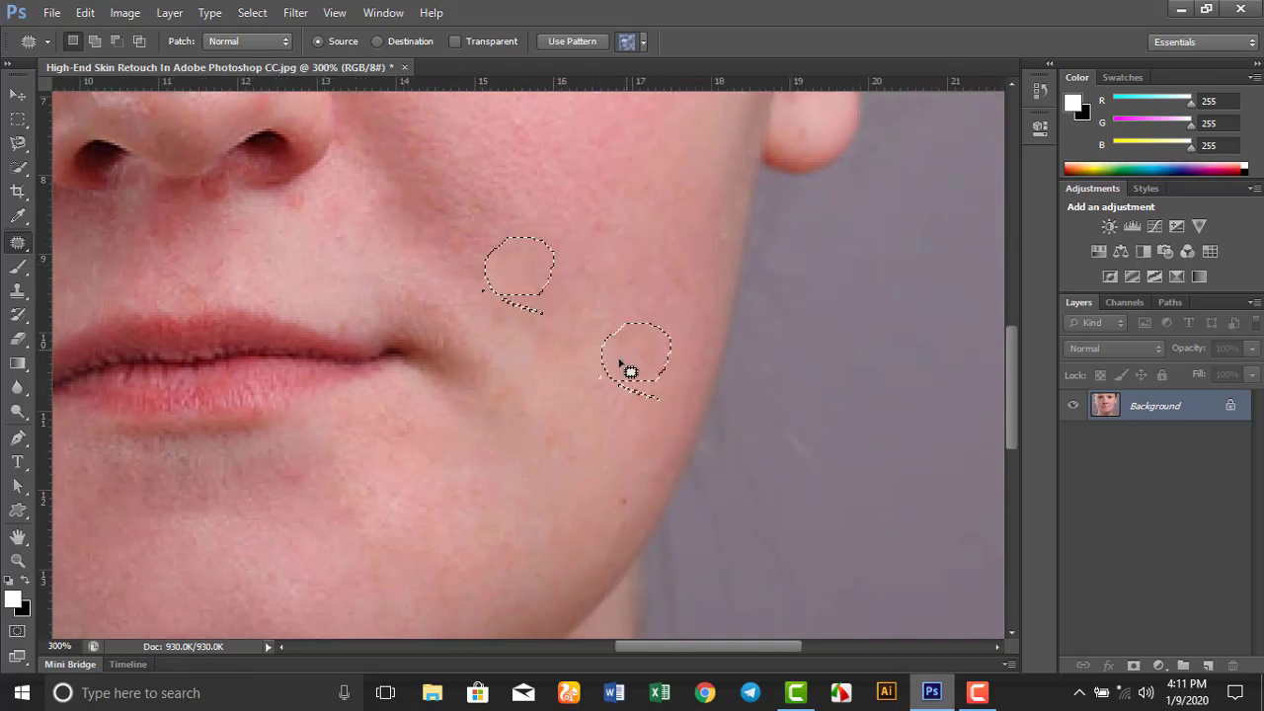
pyautogui.scroll(-2, 576, 310)
pyautogui.hotkey('ctrl', 'd')
pyautogui.moveTo(520, 341)
pyautogui.mouseDown()
pyautogui.moveTo(512, 296)
pyautogui.moveTo(510, 400)
pyautogui.mouseUp()
# Patch the spot on the outer right cheek with clean skin from above
pyautogui.scroll(2, 513, 414)
pyautogui.hotkey('ctrl', 'd')
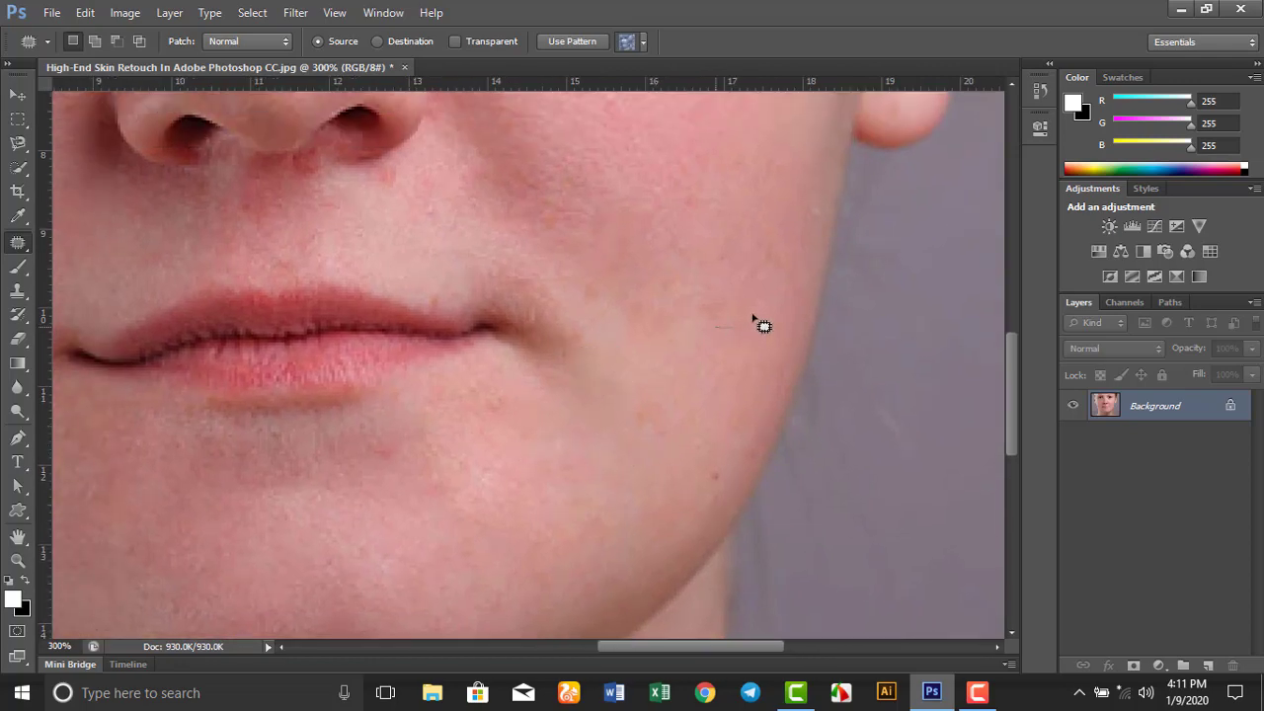
pyautogui.moveTo(756, 325); pyautogui.dragTo(733, 342)
pyautogui.scroll(2, 734, 341)
pyautogui.moveTo(699, 478); pyautogui.dragTo(703, 393)
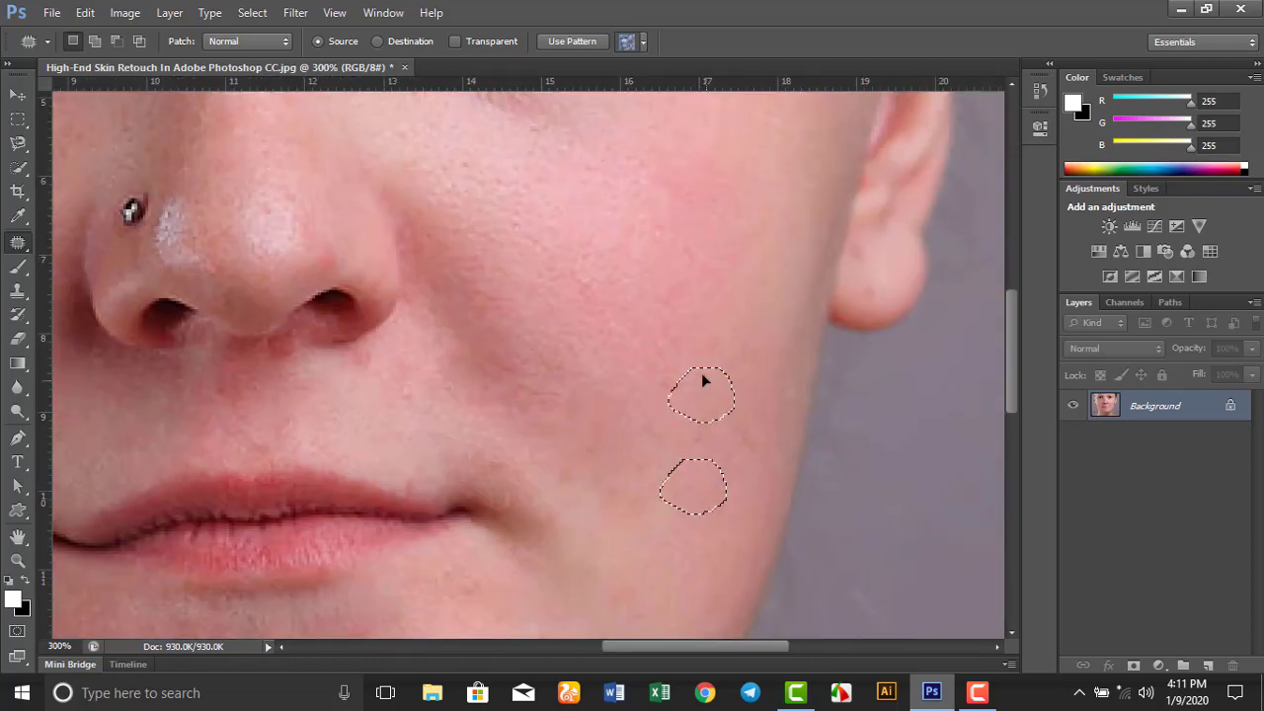
pyautogui.scroll(2, 756, 493)
pyautogui.hscroll(-3, 756, 494)
pyautogui.scroll(-2, 753, 425)
# Patch the spot below the right nostril, fit the image on screen, and deselect
pyautogui.moveTo(592, 416)
pyautogui.mouseDown()
pyautogui.moveTo(592, 402)
pyautogui.moveTo(599, 445)
pyautogui.mouseUp()
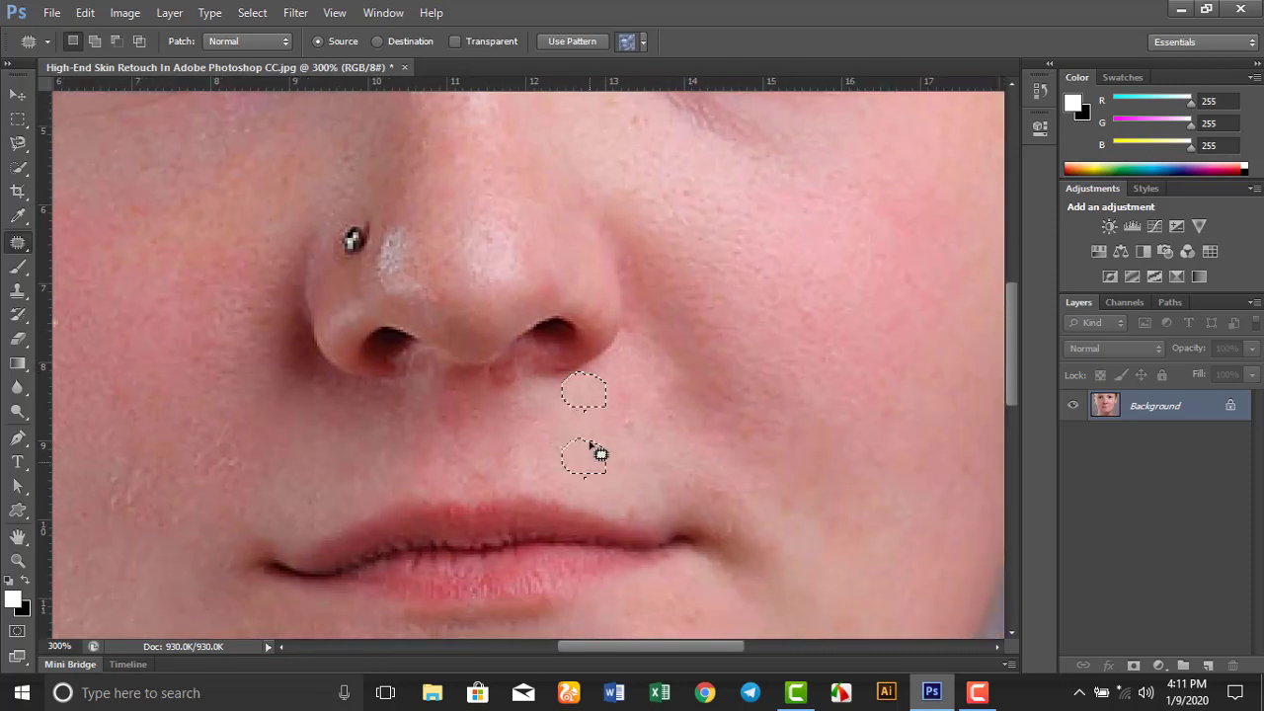
pyautogui.scroll(2, 602, 454)
pyautogui.hscroll(-2, 602, 454)
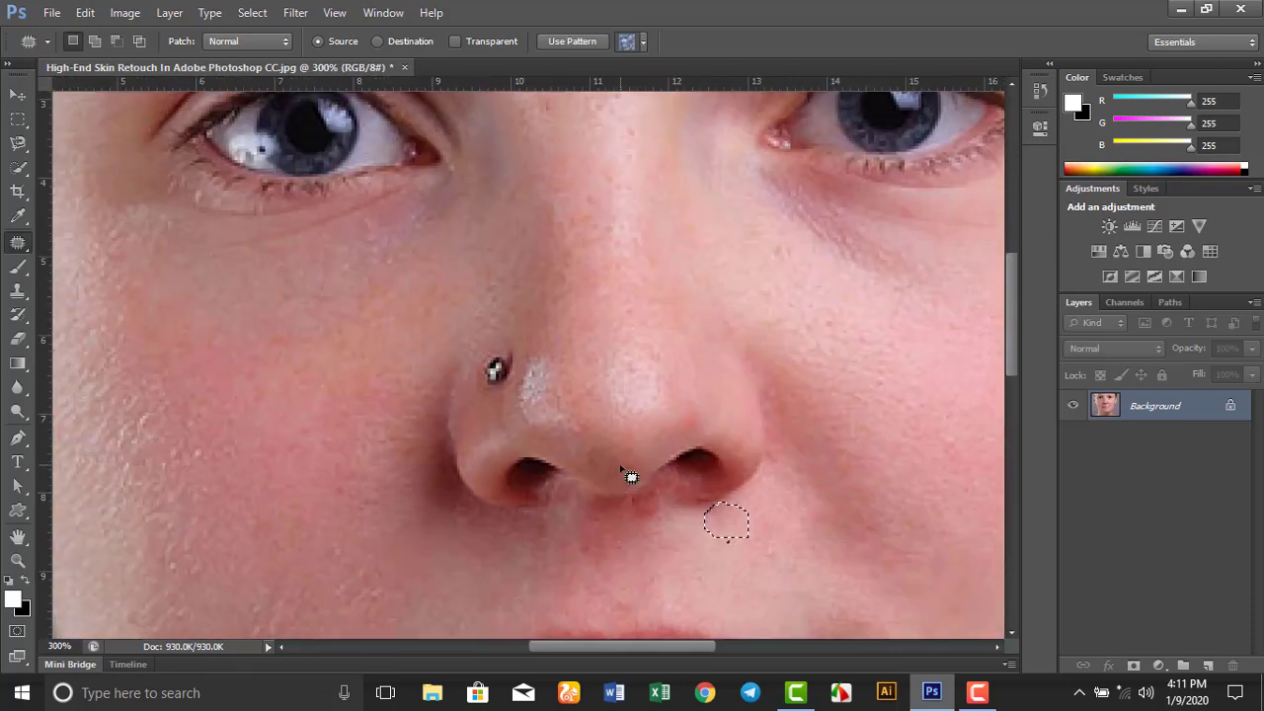
pyautogui.hotkey('ctrl', '0')
pyautogui.hotkey('ctrl', 'd')
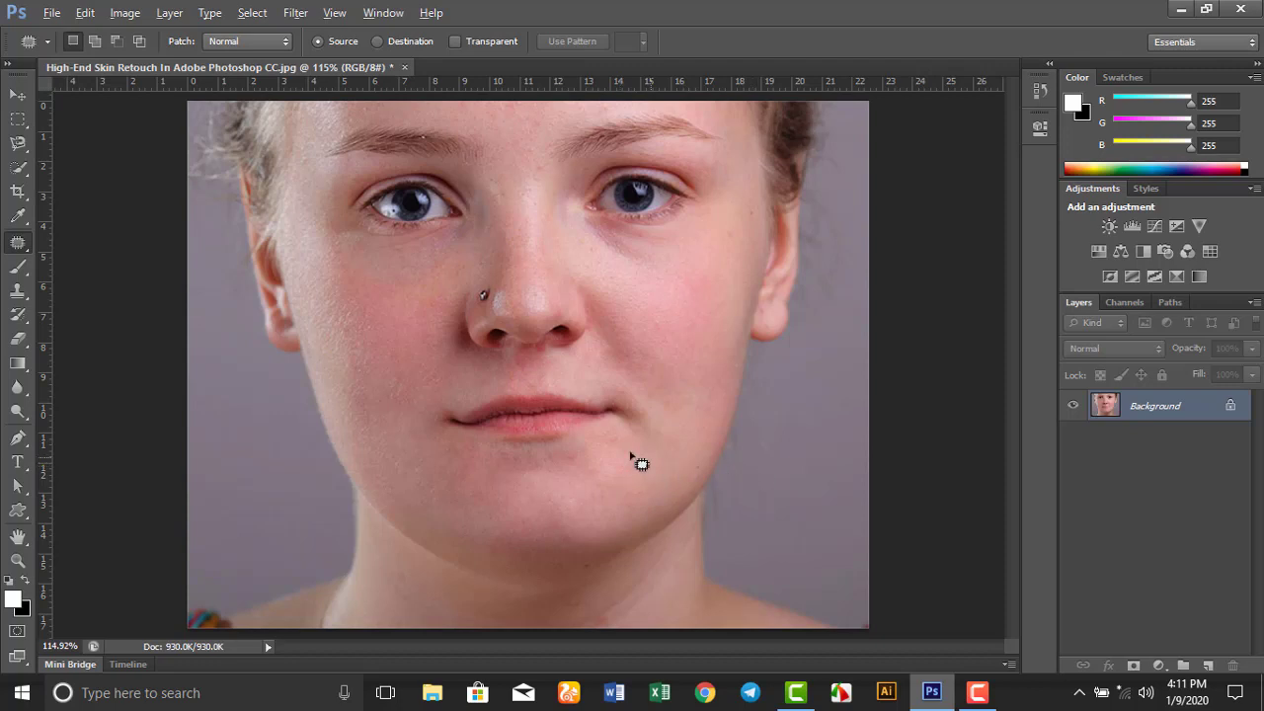
# Zoom to 200% on the lower face and duplicate the Background as Layer 1
pyautogui.hotkey('ctrl', '+')
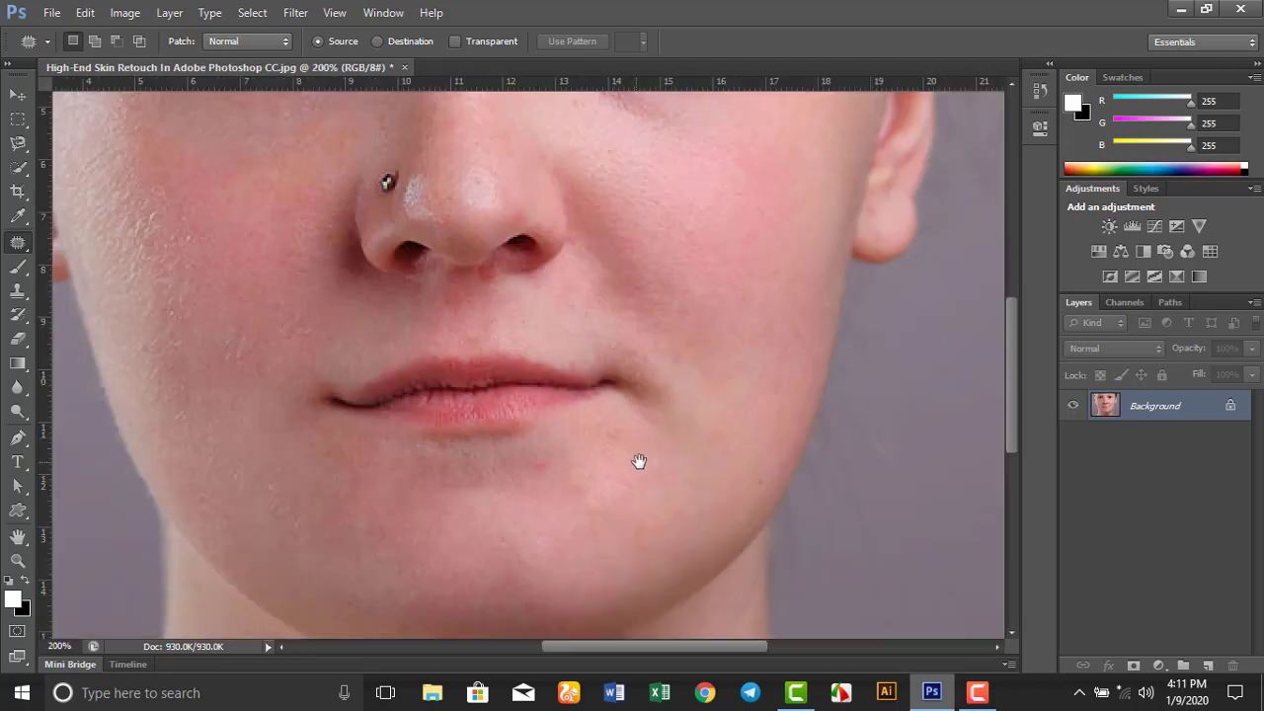
pyautogui.moveTo(638, 460); pyautogui.dragTo(700, 384)
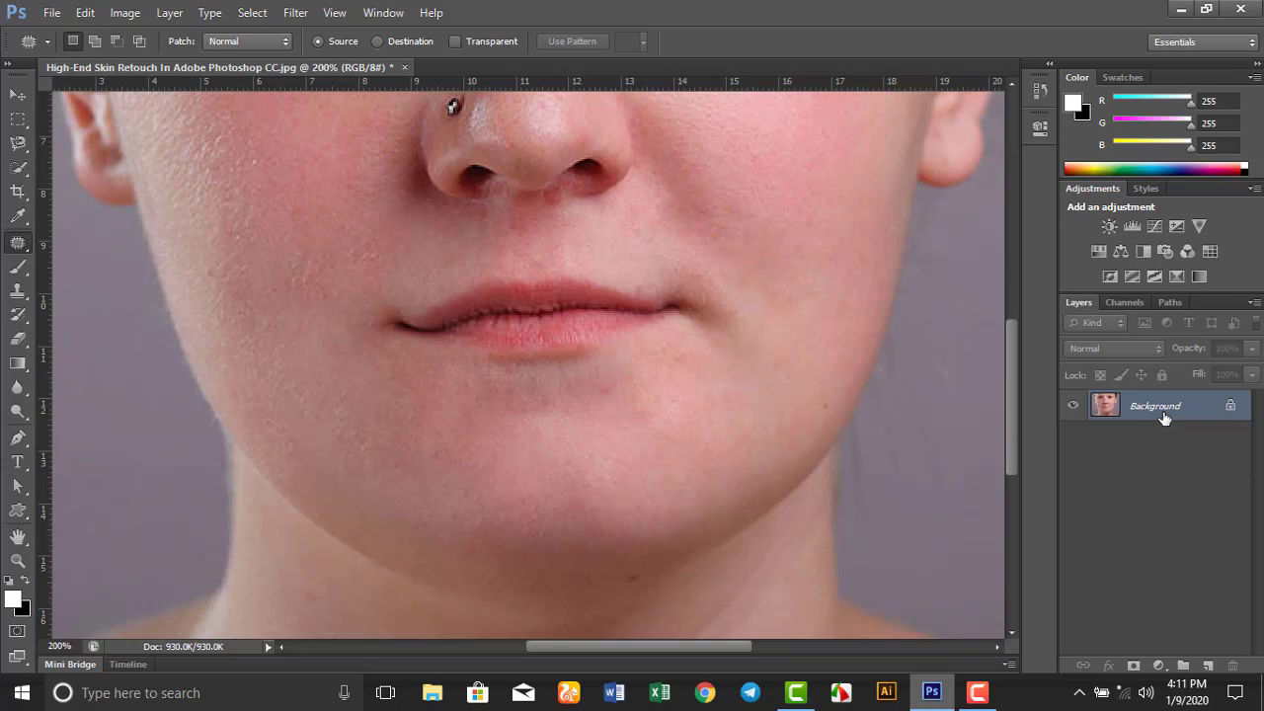
pyautogui.hotkey('ctrl', 'j')
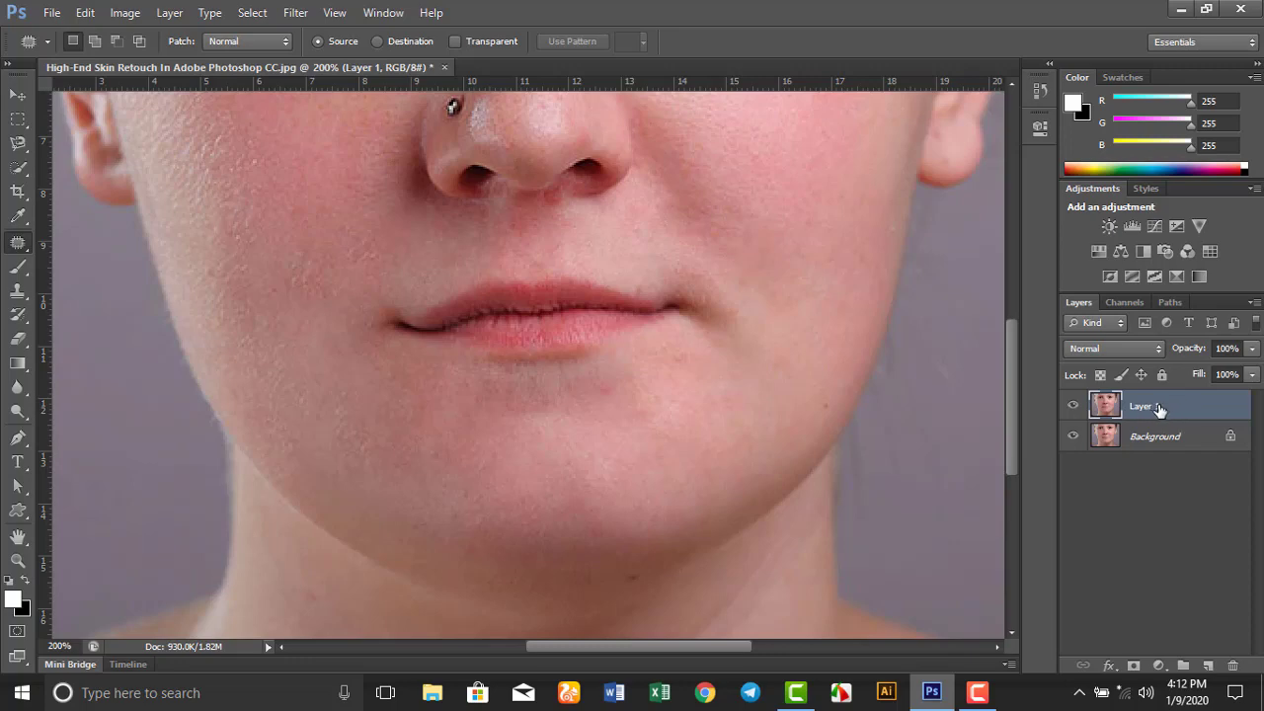
# Convert Layer 1 to a smart object, make a hidden Layer 1 copy, and reselect Layer 1
pyautogui.rightClick(1155, 408)
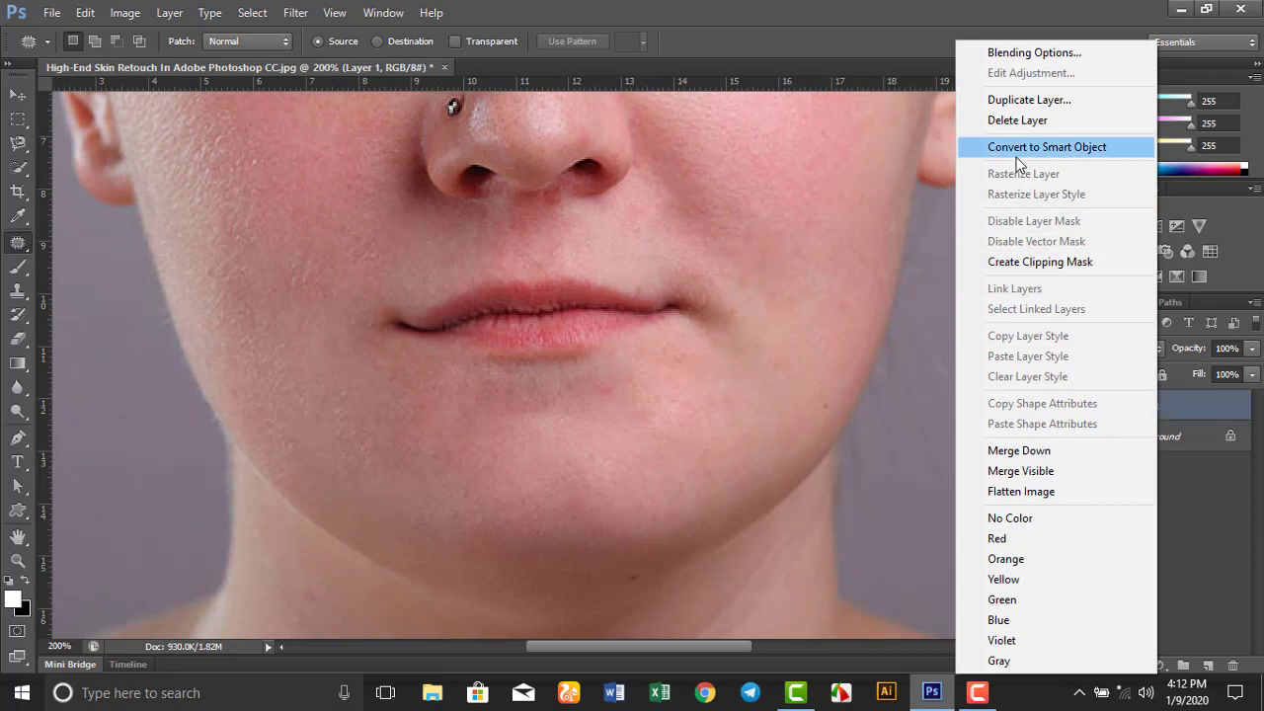
pyautogui.click(1046, 146)
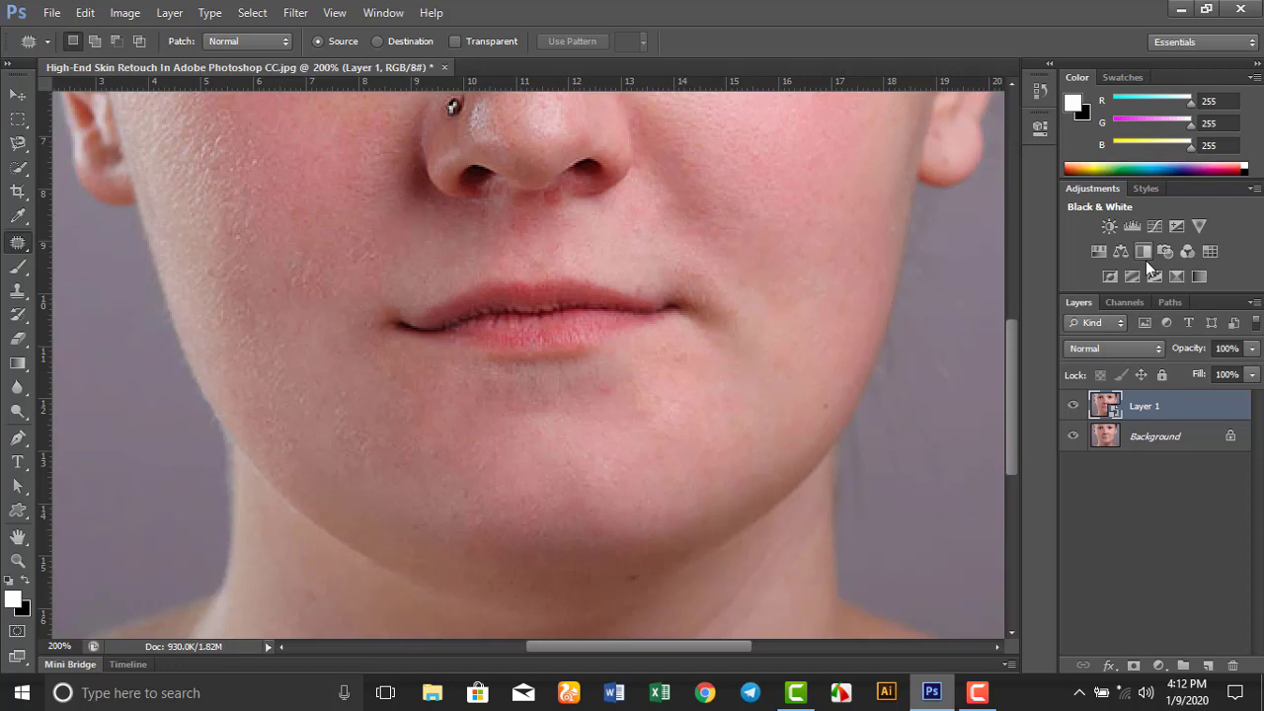
pyautogui.hotkey('ctrl', 'j')
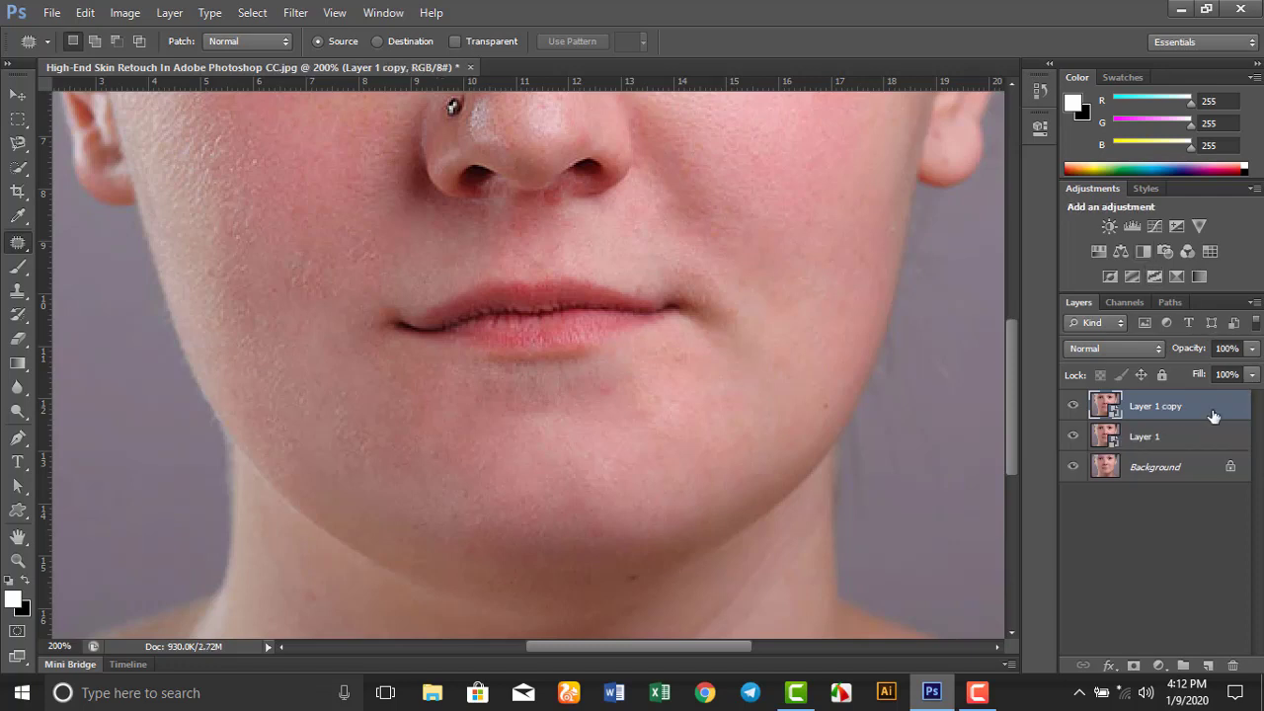
pyautogui.click(1073, 407)
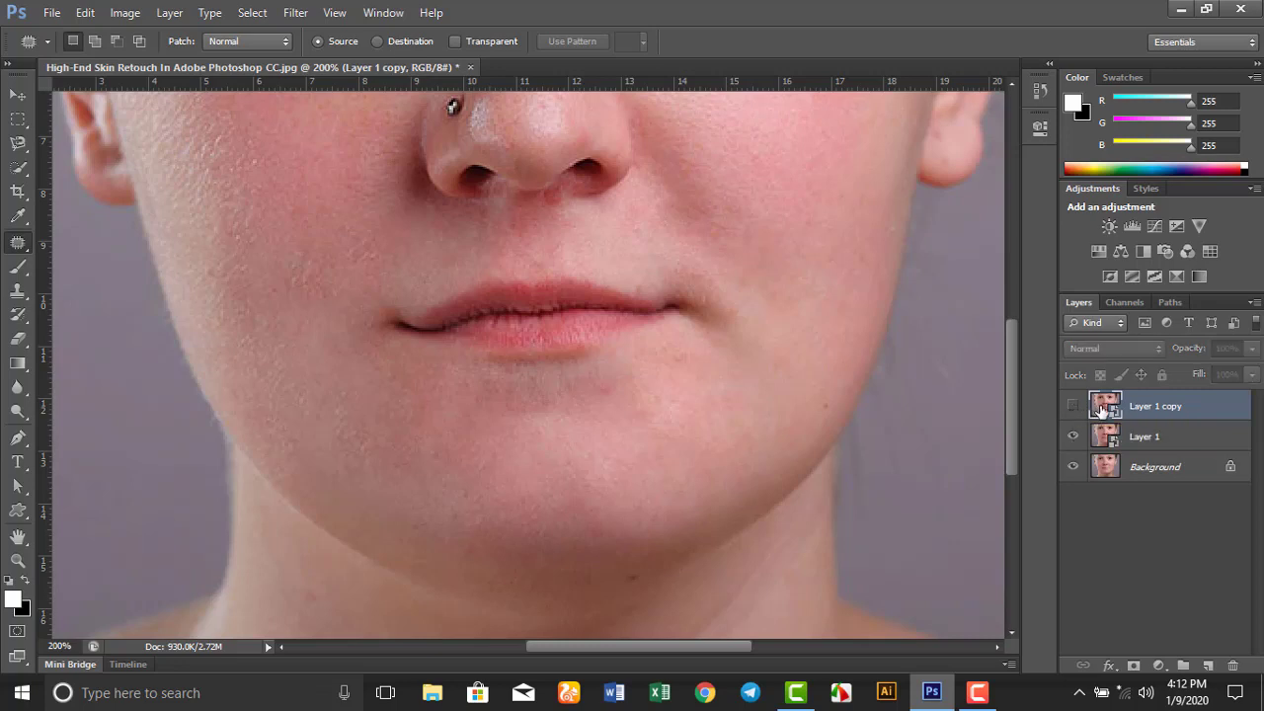
pyautogui.click(1178, 440)
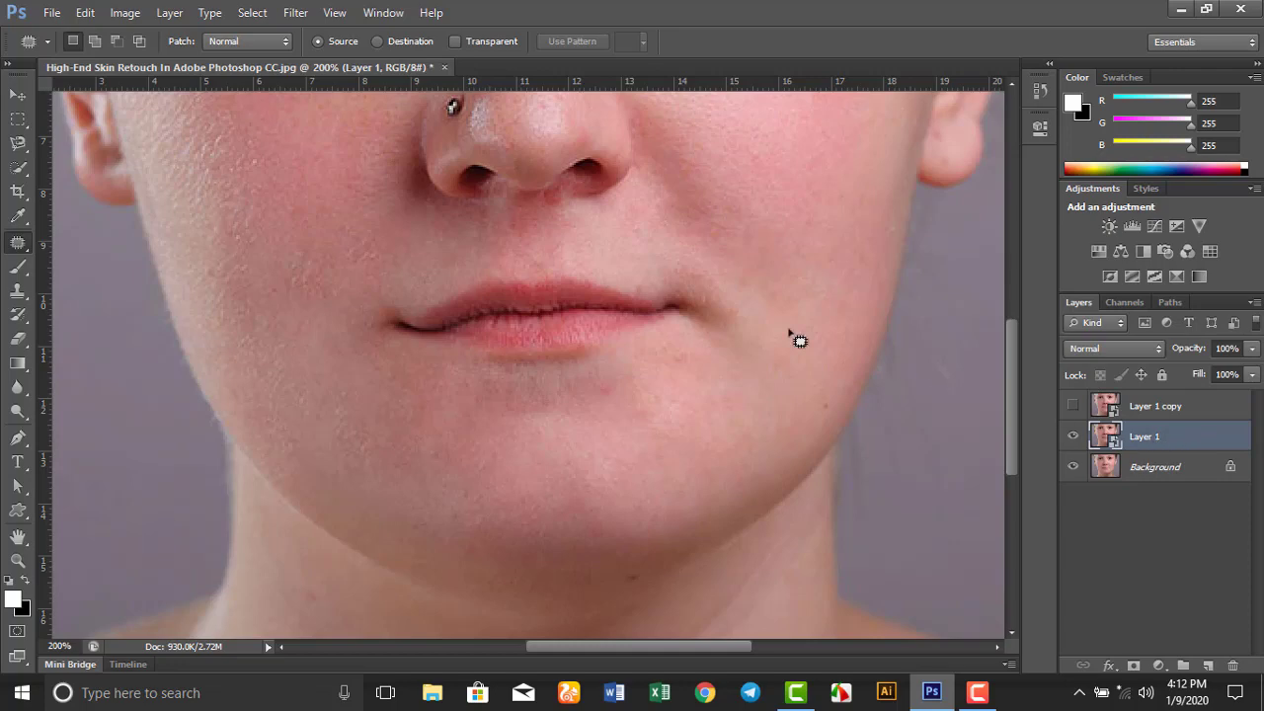
# Give Layer 1 a Gaussian Blur smart filter with a 10-pixel radius
pyautogui.click(295, 13)
pyautogui.moveTo(304, 199)
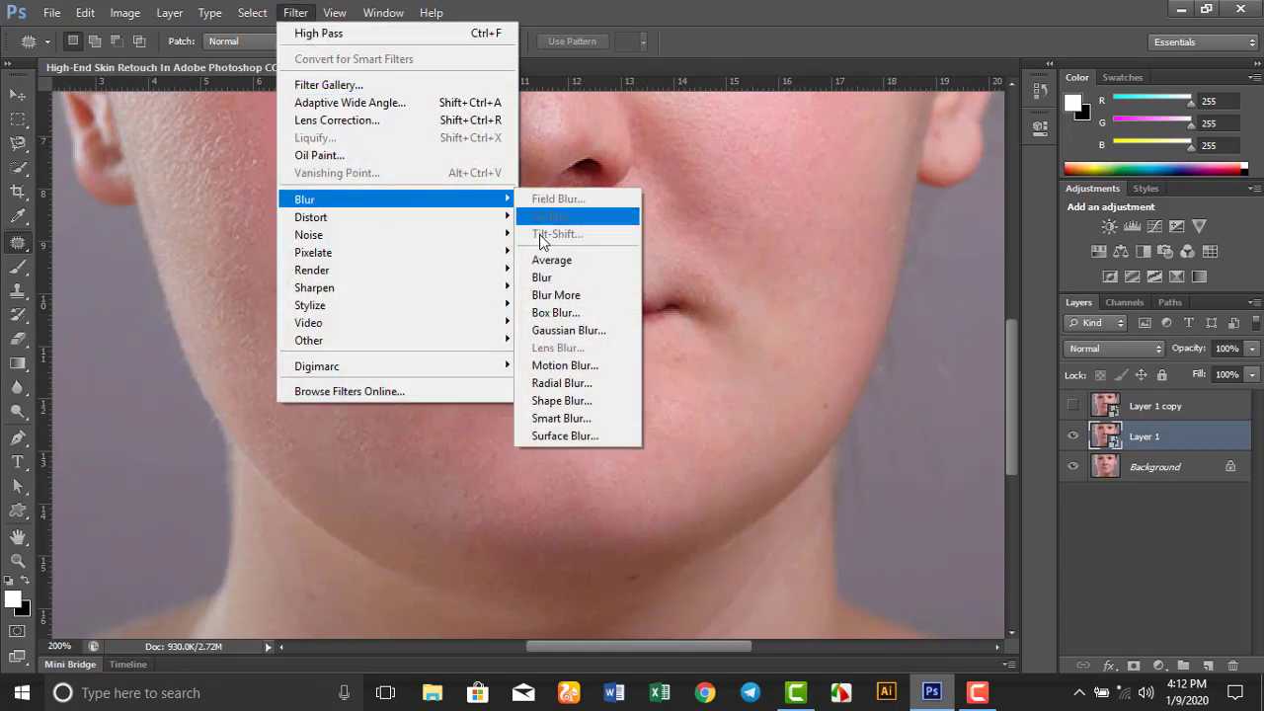
pyautogui.click(579, 332)
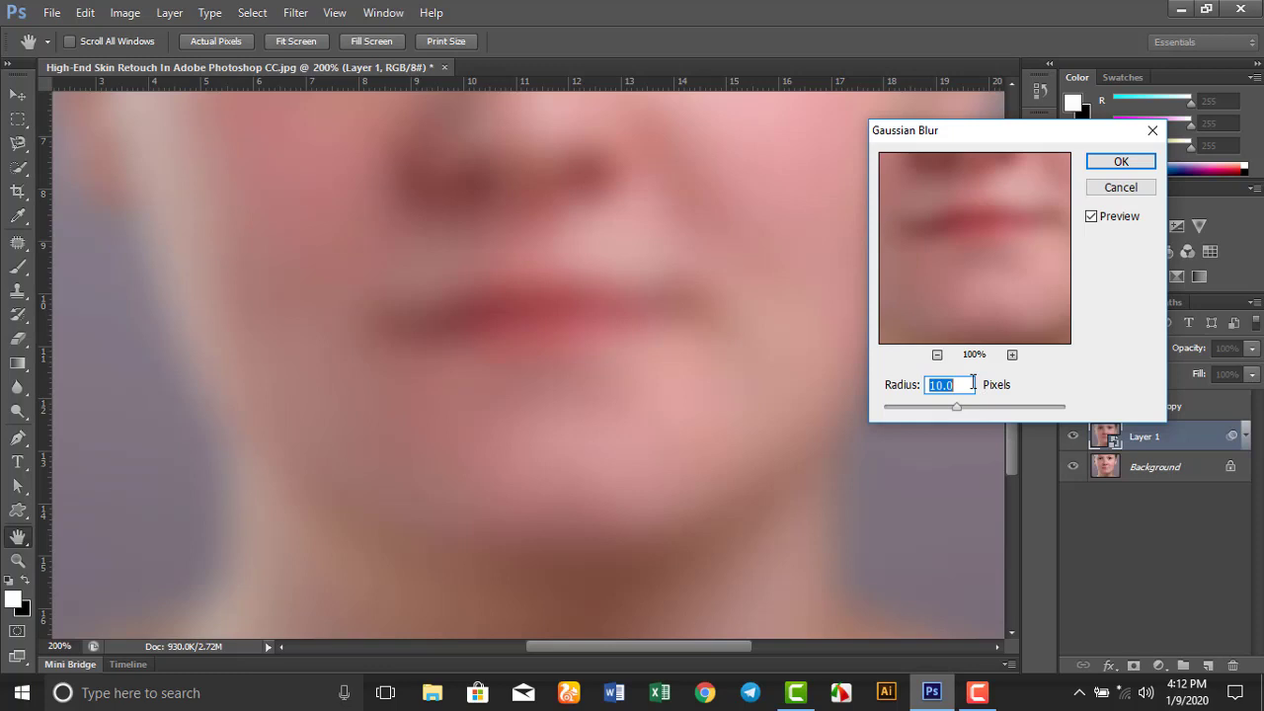
pyautogui.write('10')
pyautogui.click(1121, 162)
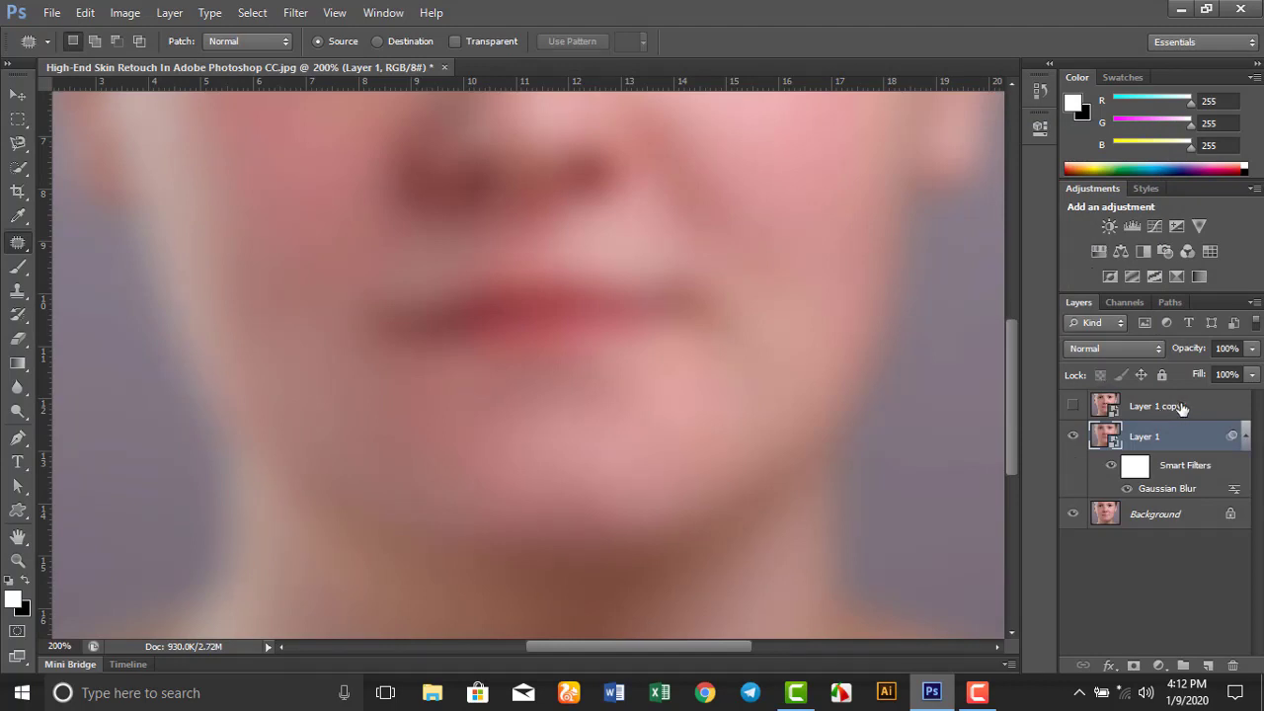
pyautogui.click(1181, 408)
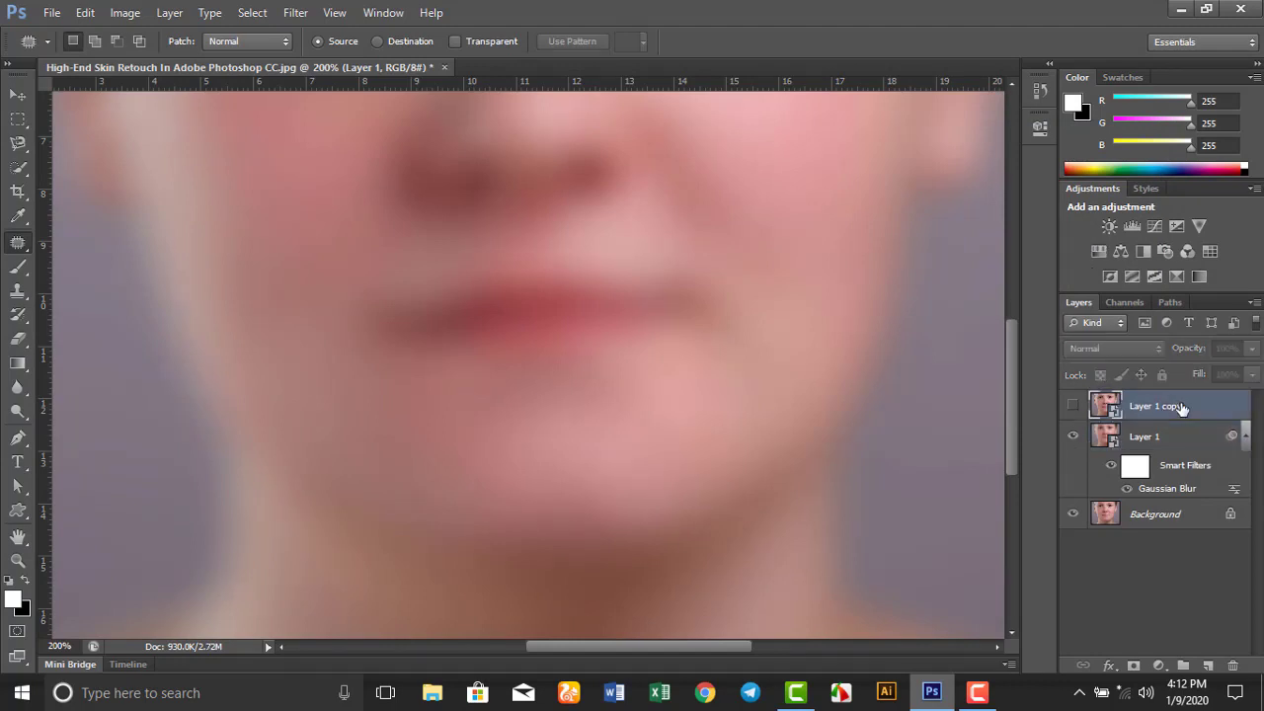
# Show Layer 1 copy and apply a High Pass filter with 0.5-pixel radius
pyautogui.click(1075, 408)
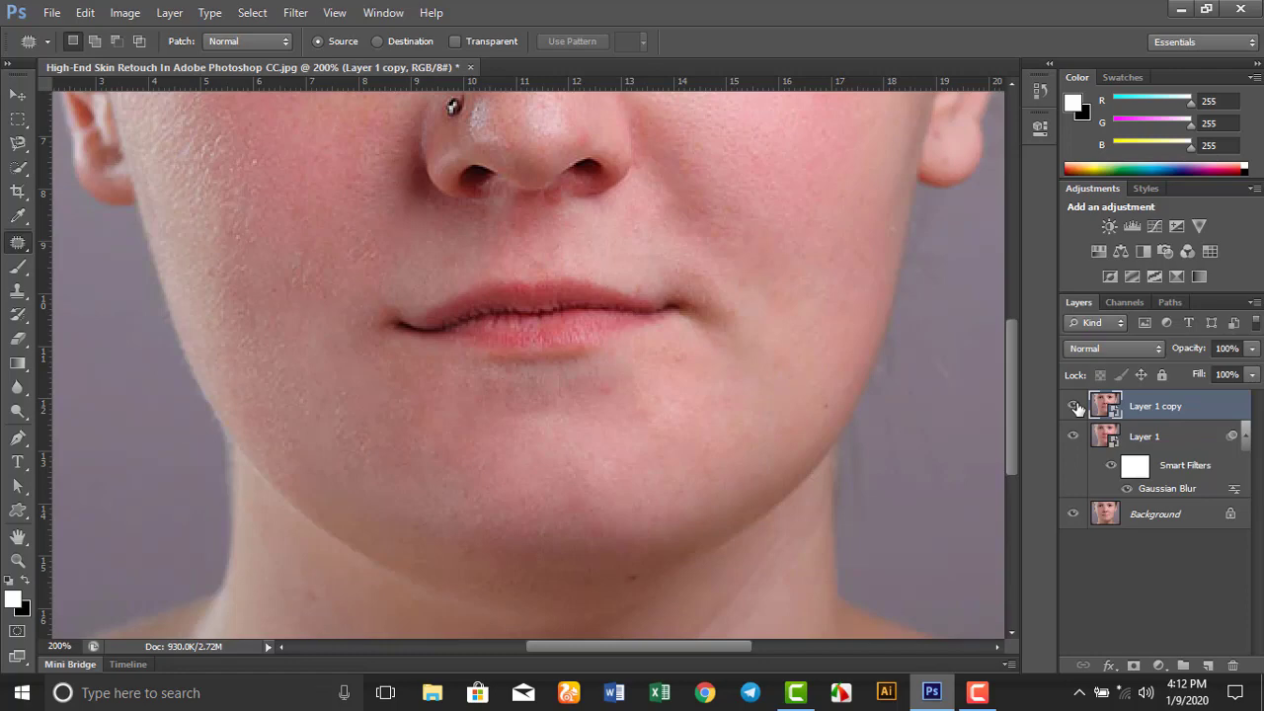
pyautogui.click(300, 14)
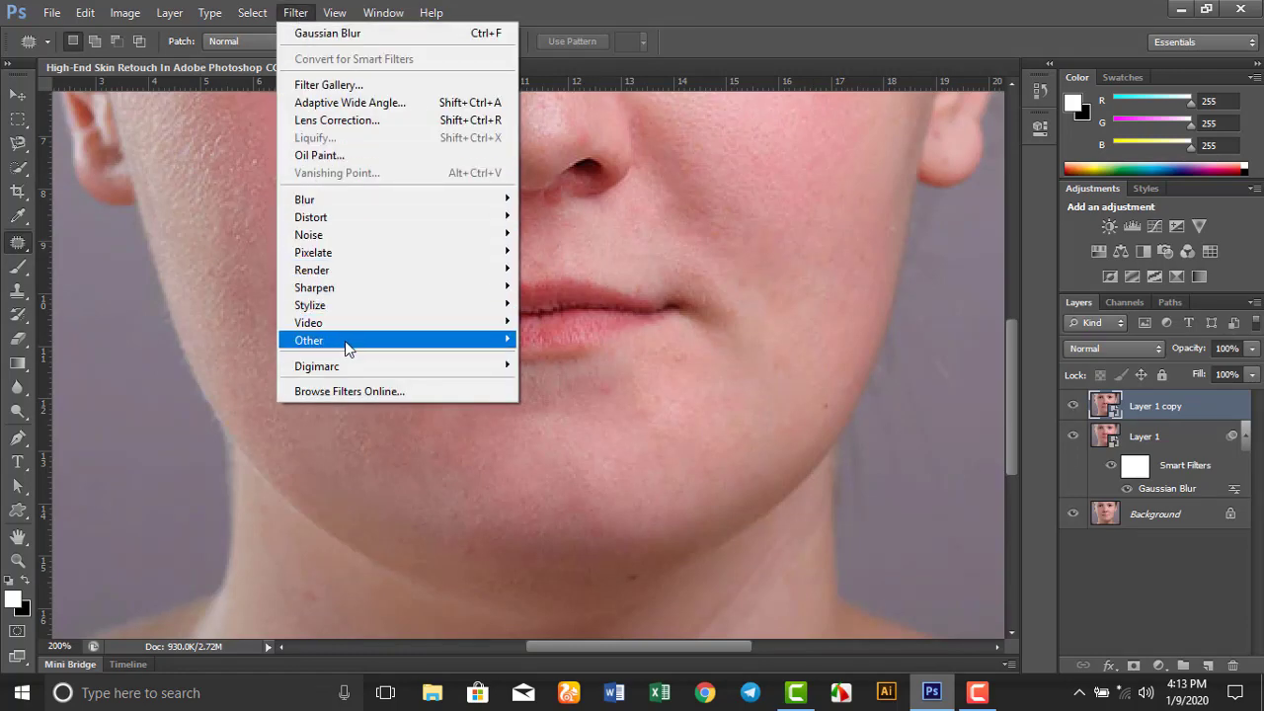
pyautogui.moveTo(394, 340)
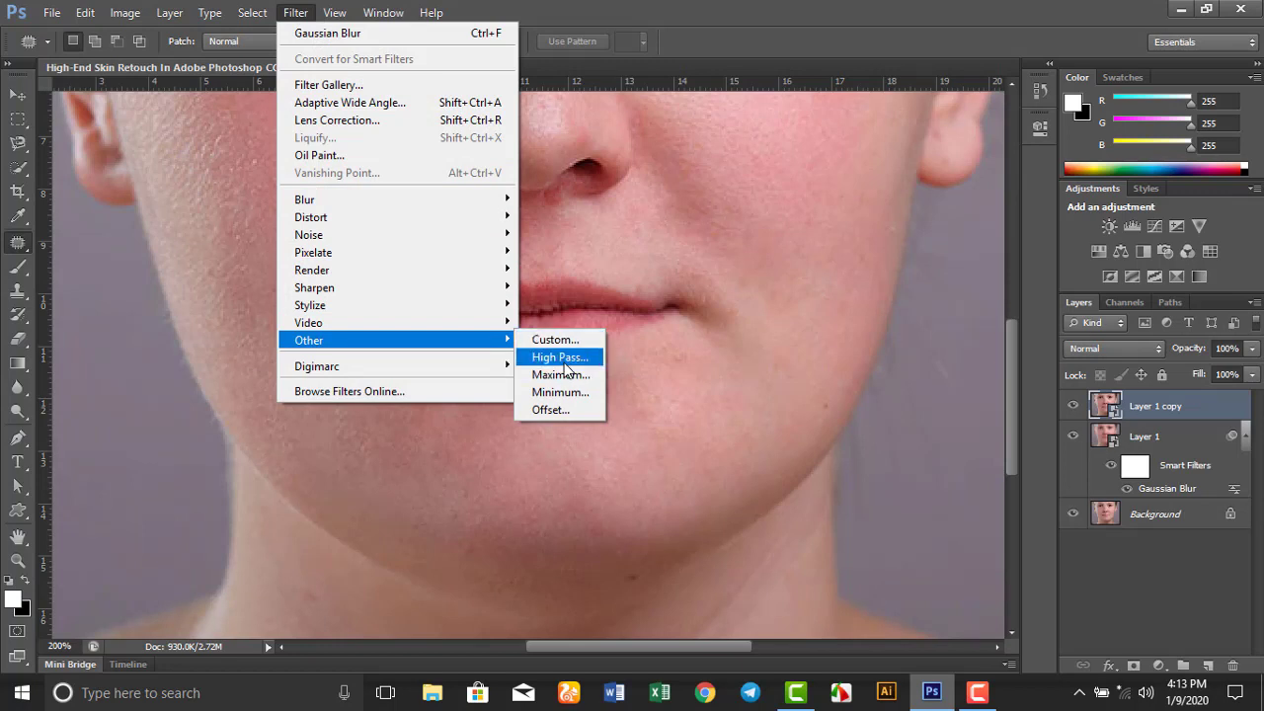
pyautogui.click(561, 358)
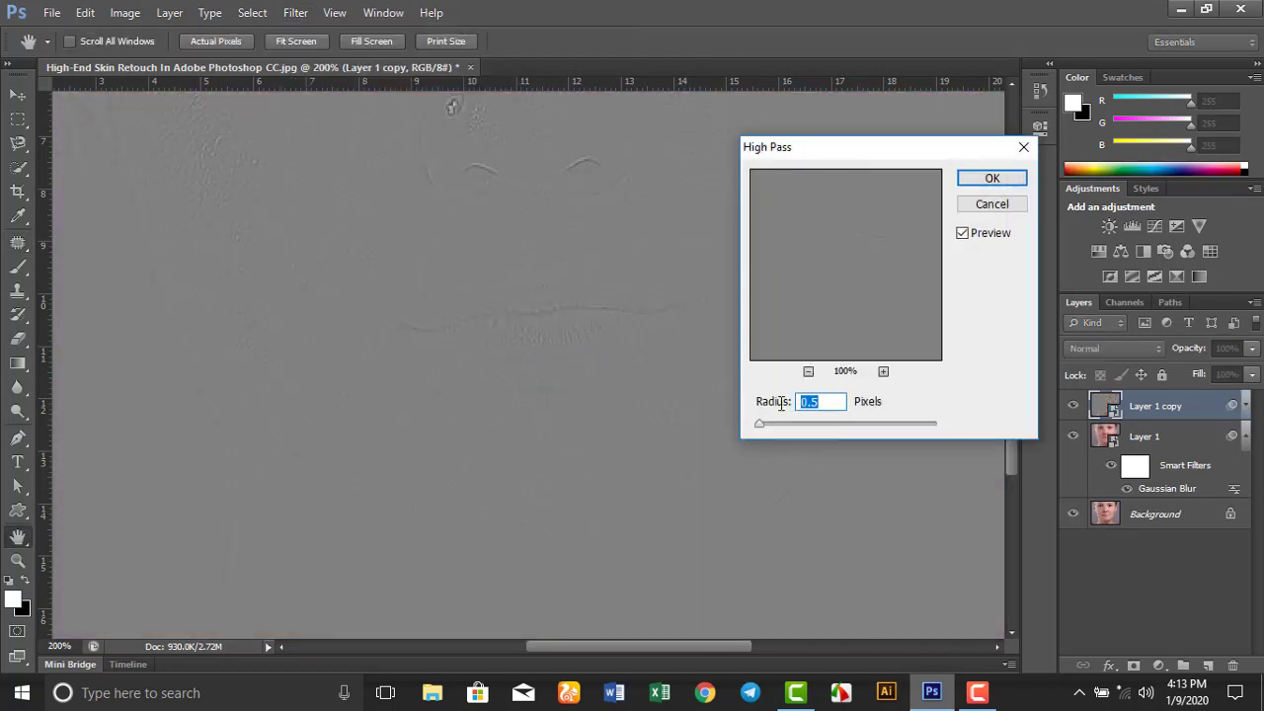
pyautogui.write('0.5')
pyautogui.click(991, 177)
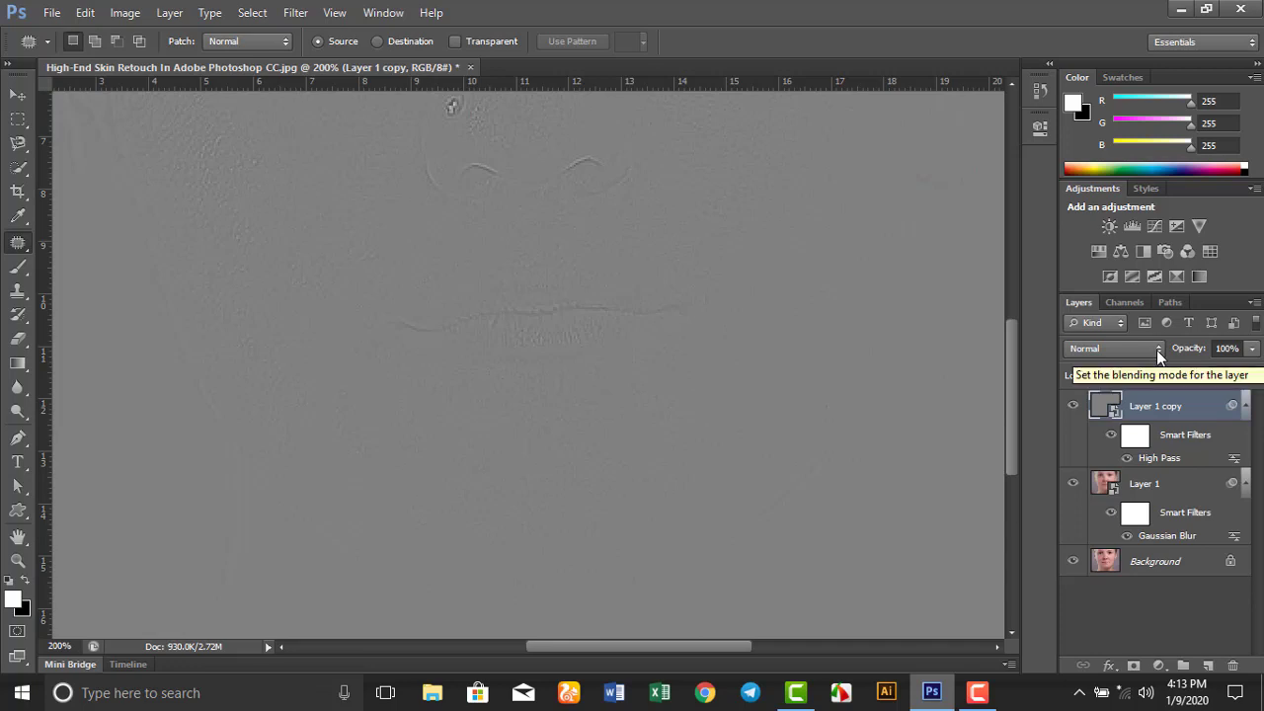
# Set Layer 1 copy to Vivid Light blending and select it together with Layer 1
pyautogui.click(1157, 351)
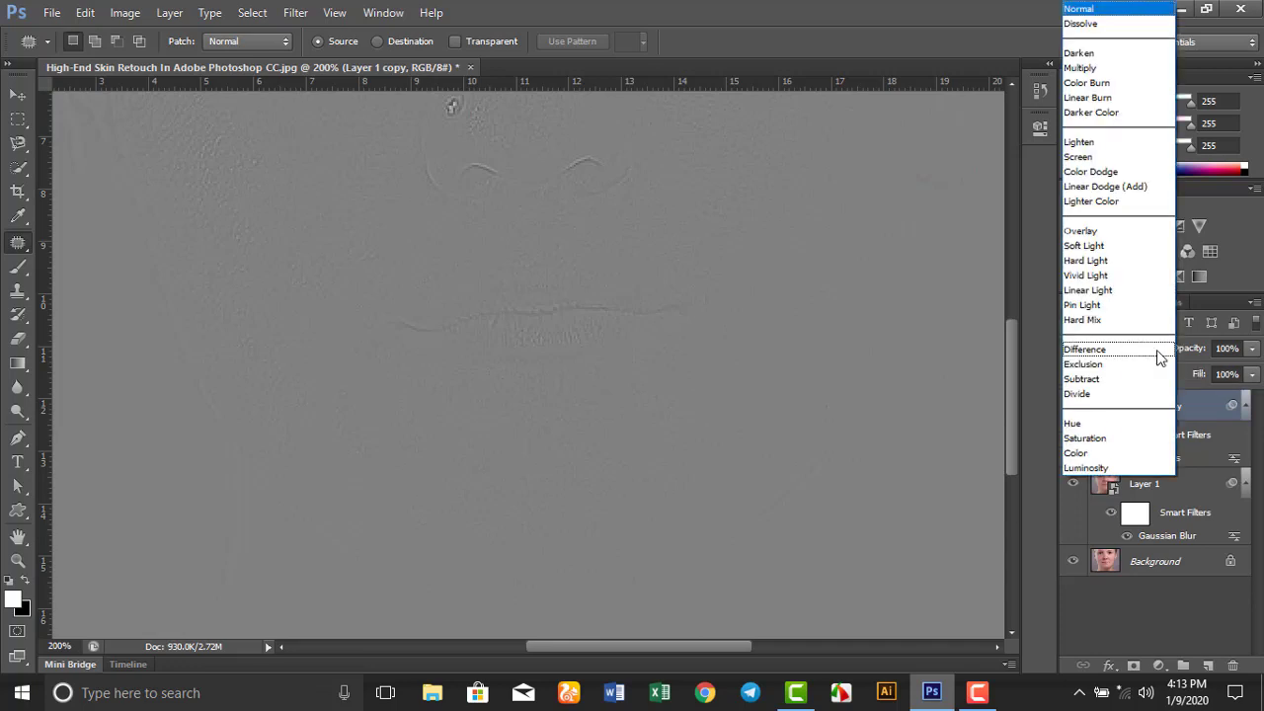
pyautogui.click(1105, 277)
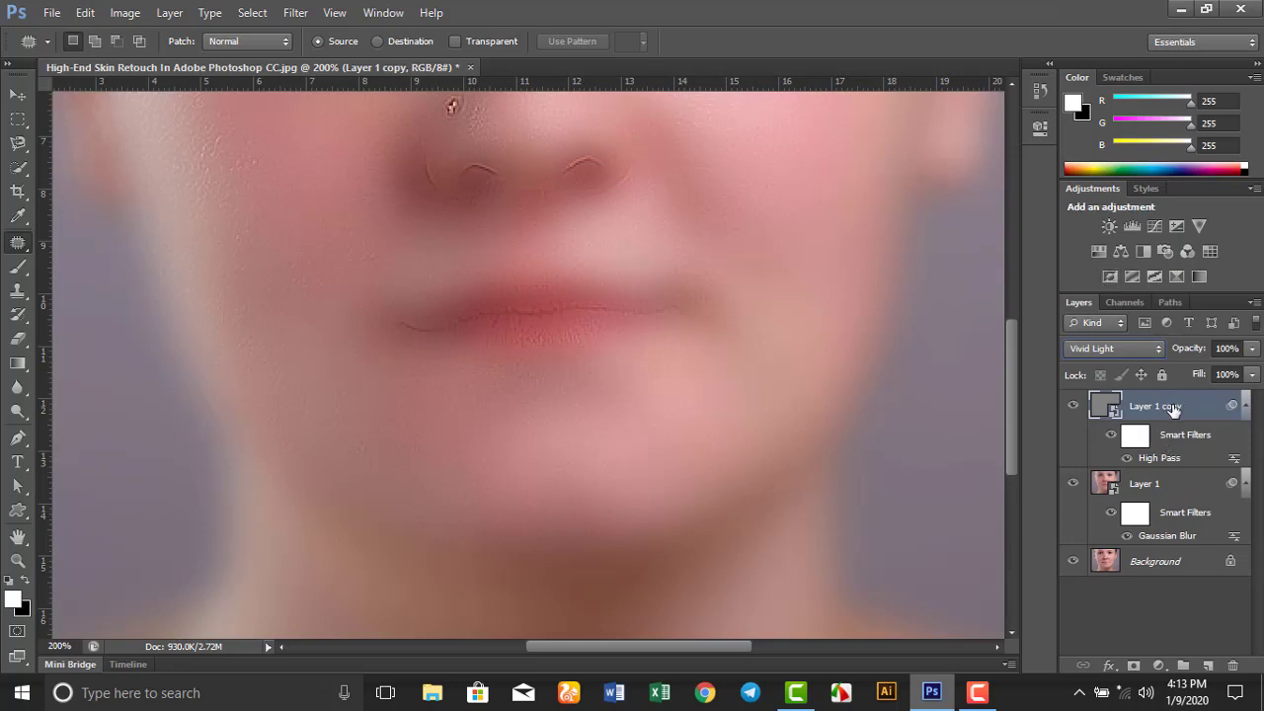
pyautogui.keyDown('shift'); pyautogui.click(1157, 486); pyautogui.keyUp('shift')
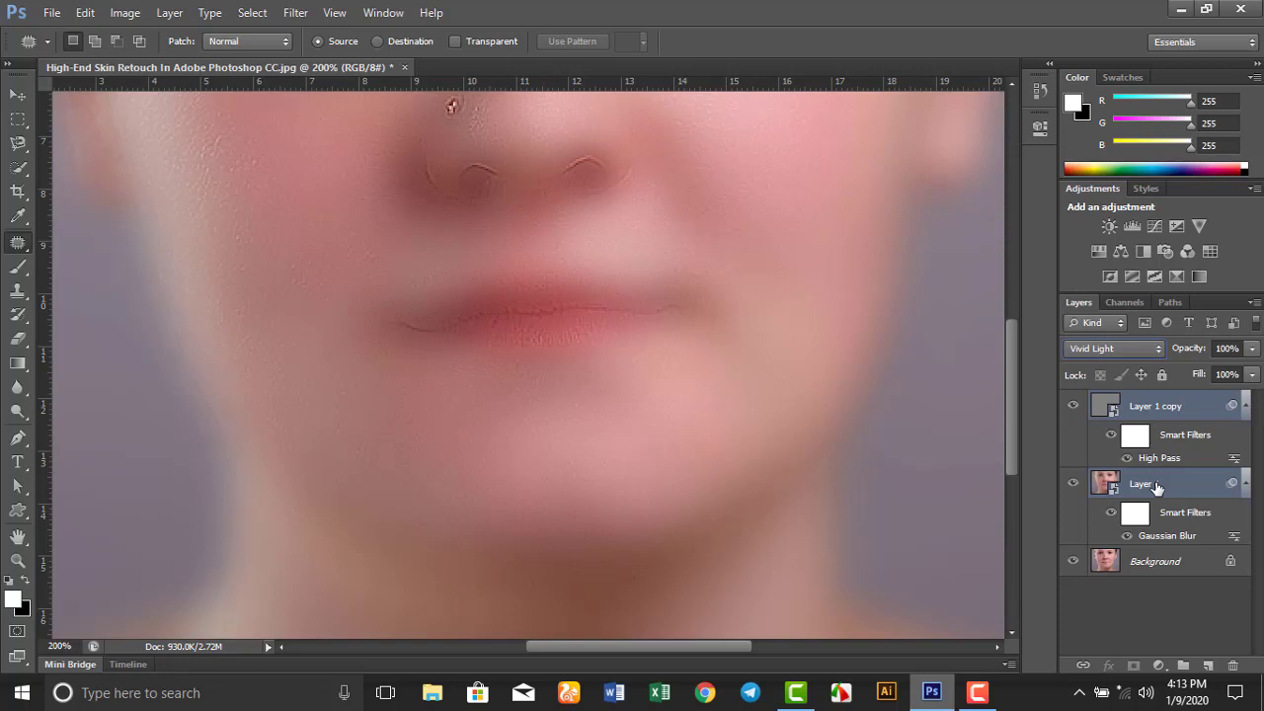
# Group the two smoothing layers into Group 1 and hide it with a black layer mask
pyautogui.hotkey('ctrl', 'g')
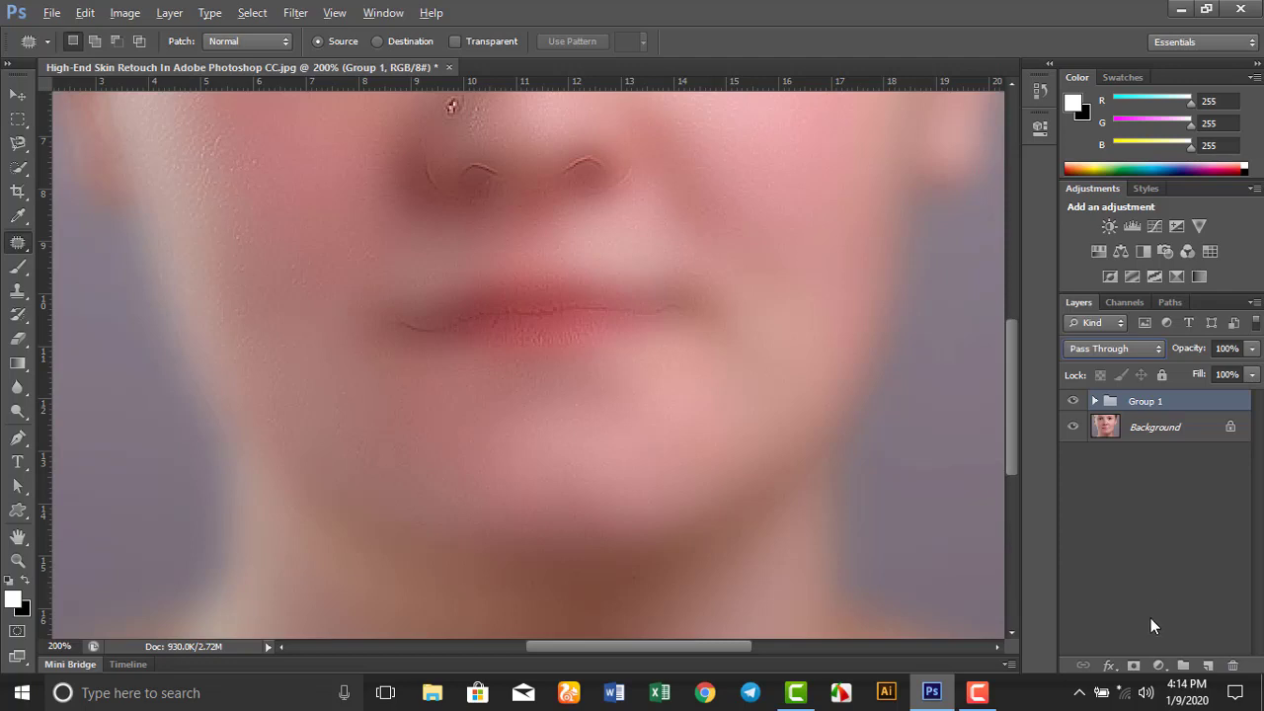
pyautogui.keyDown('alt'); pyautogui.click(1133, 668); pyautogui.keyUp('alt')
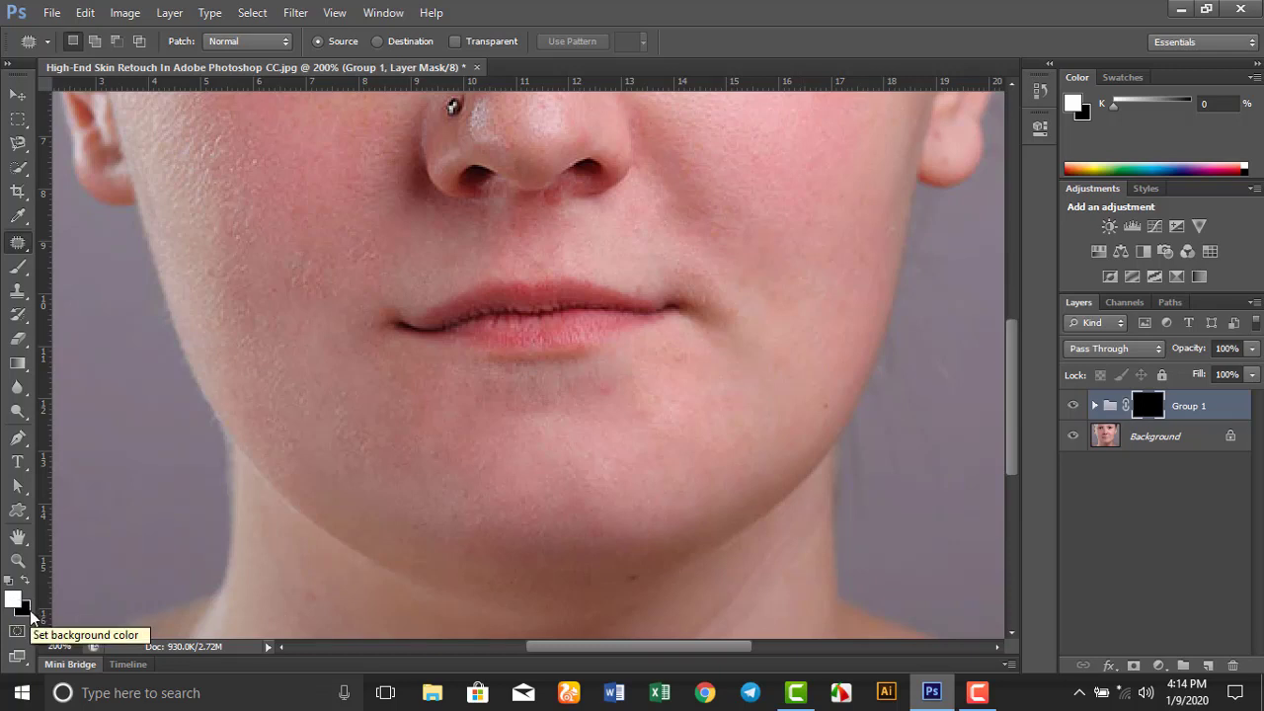
# Keep white as foreground and black as background, and select the Brush tool
pyautogui.click(13, 600)
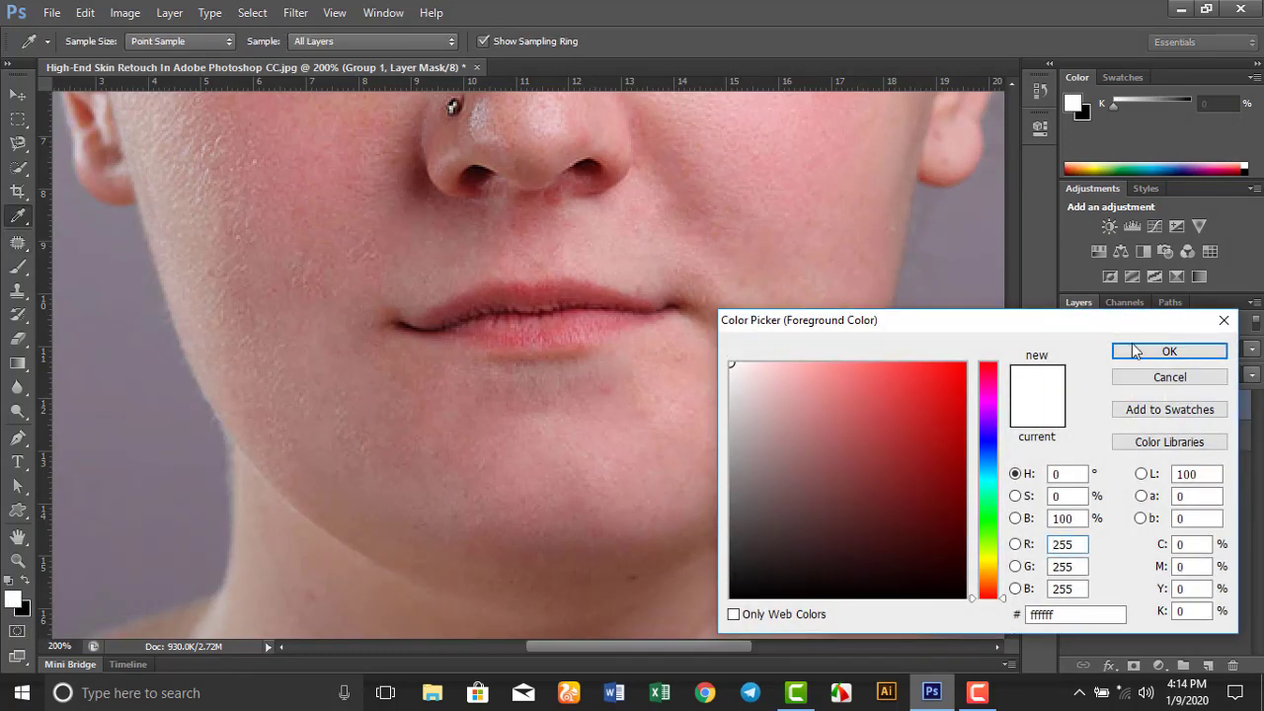
pyautogui.click(1168, 350)
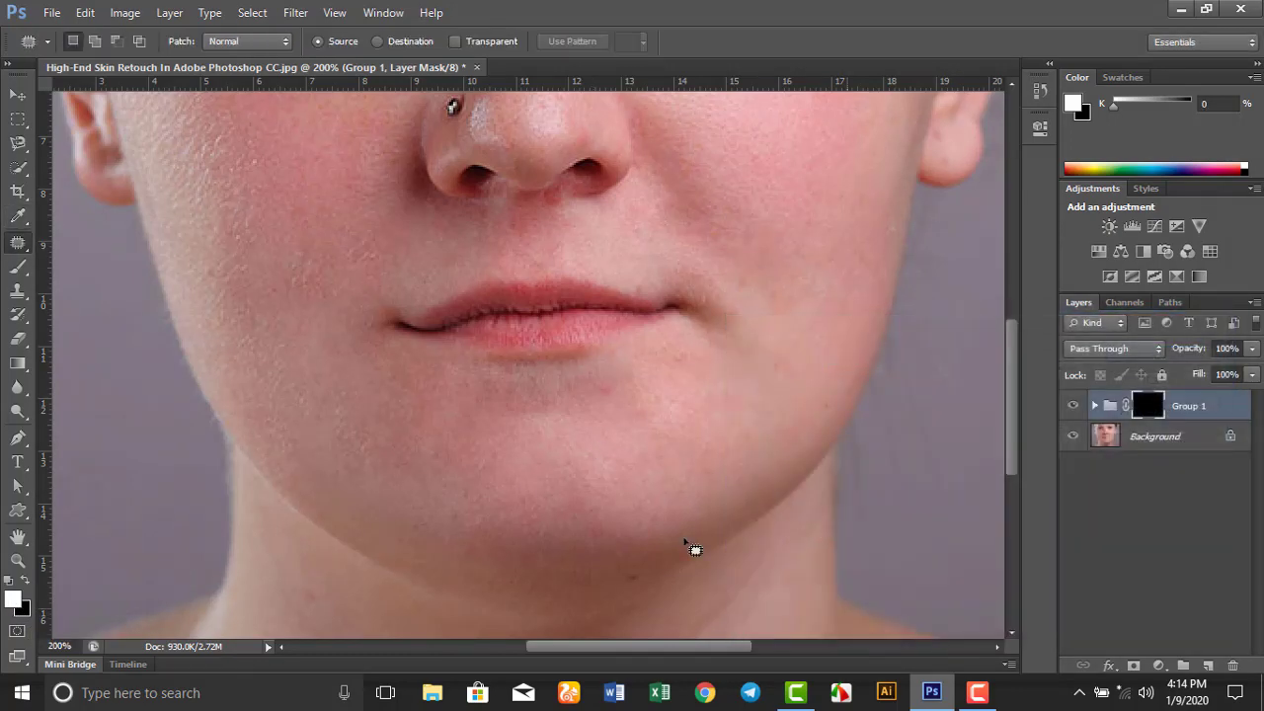
pyautogui.click(23, 610)
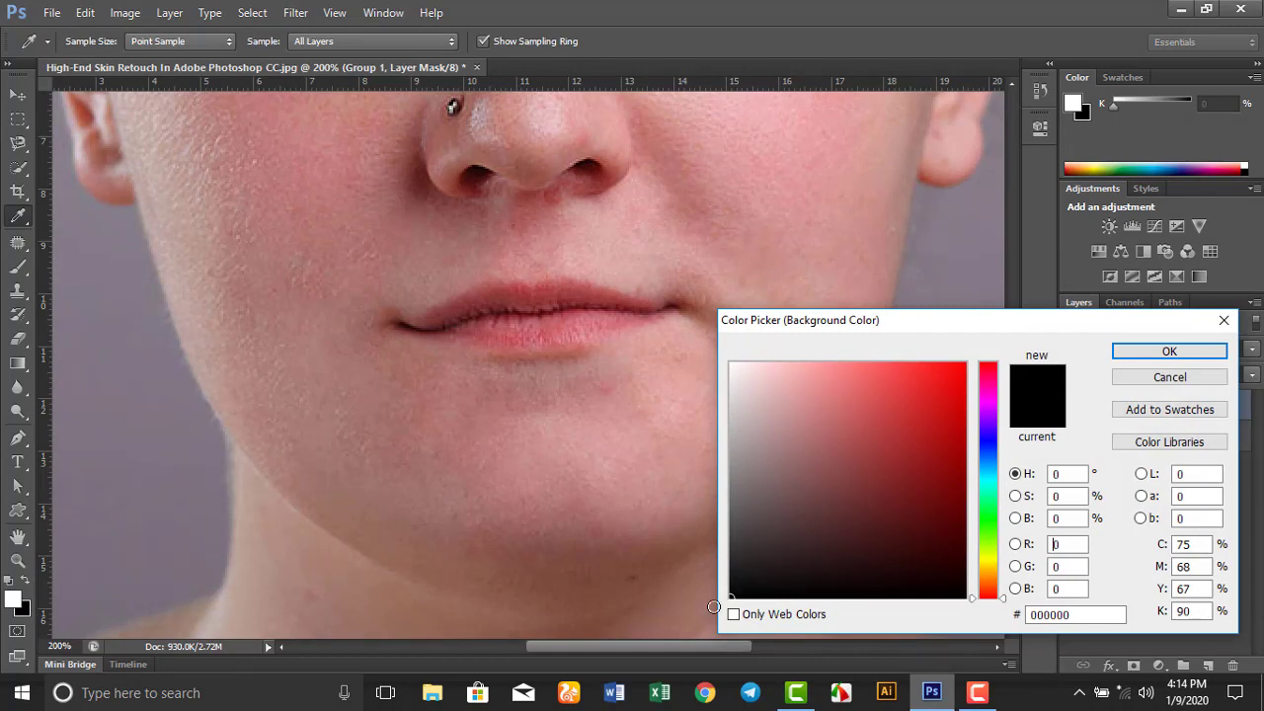
pyautogui.click(1135, 352)
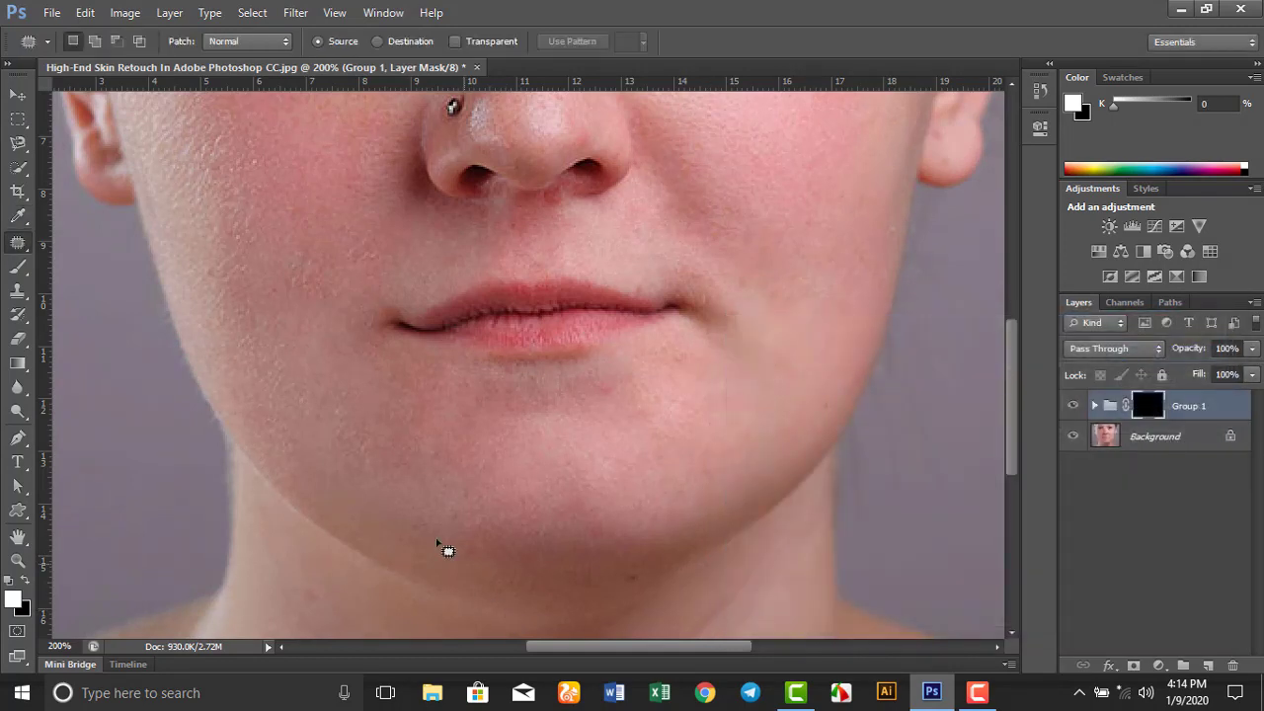
pyautogui.click(17, 94)
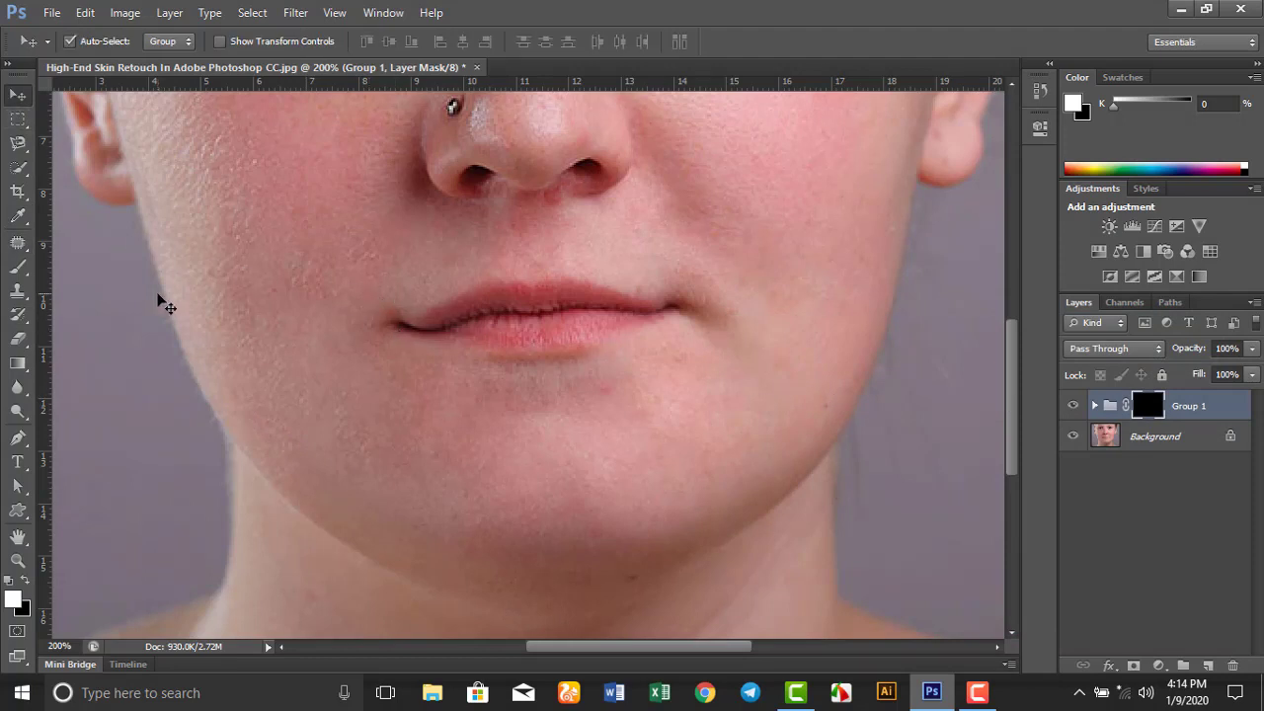
pyautogui.click(19, 268)
pyautogui.click(99, 267)
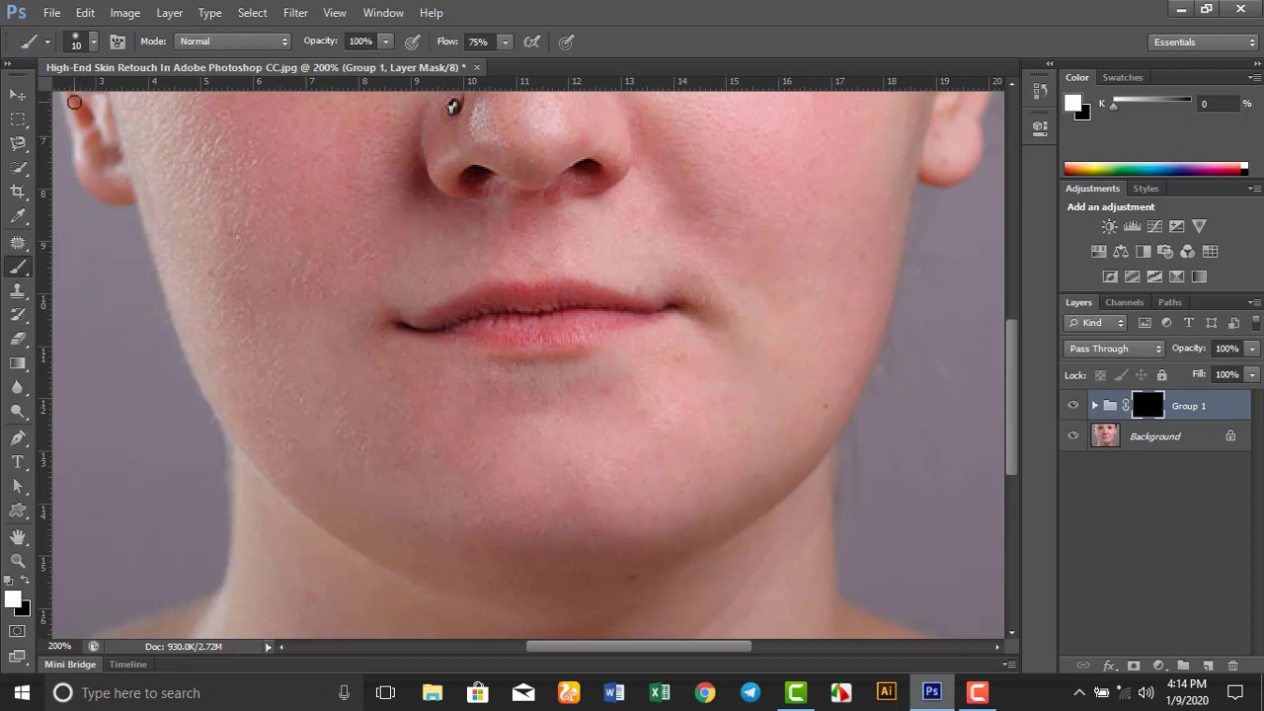
# Choose a Soft Round brush at 0% hardness with 100% opacity and 75% flow
pyautogui.click(95, 43)
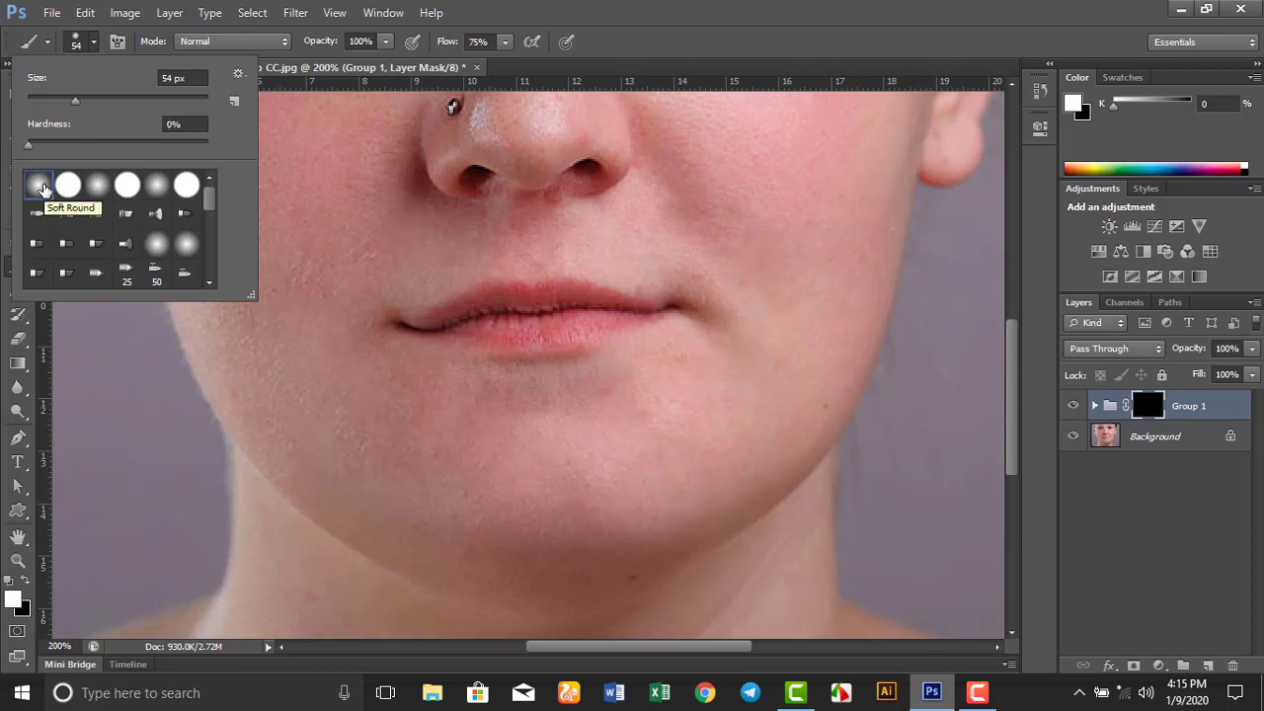
pyautogui.click(596, 46)
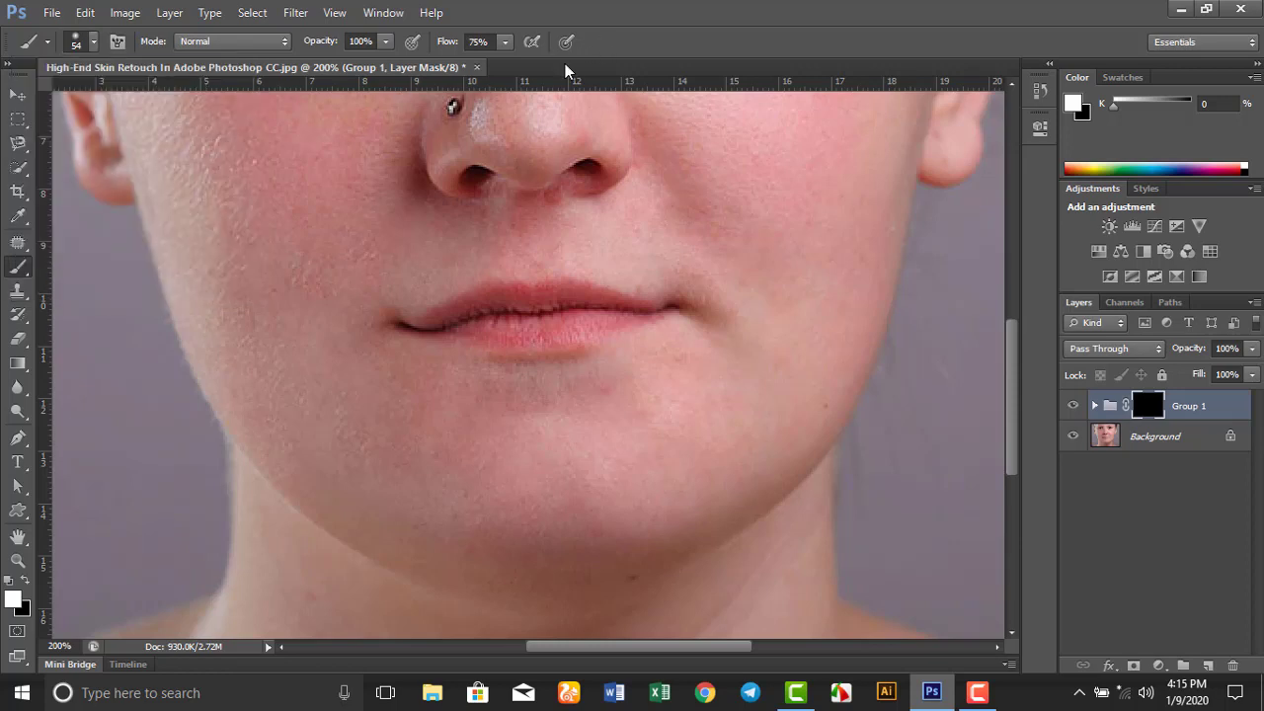
pyautogui.click(384, 43)
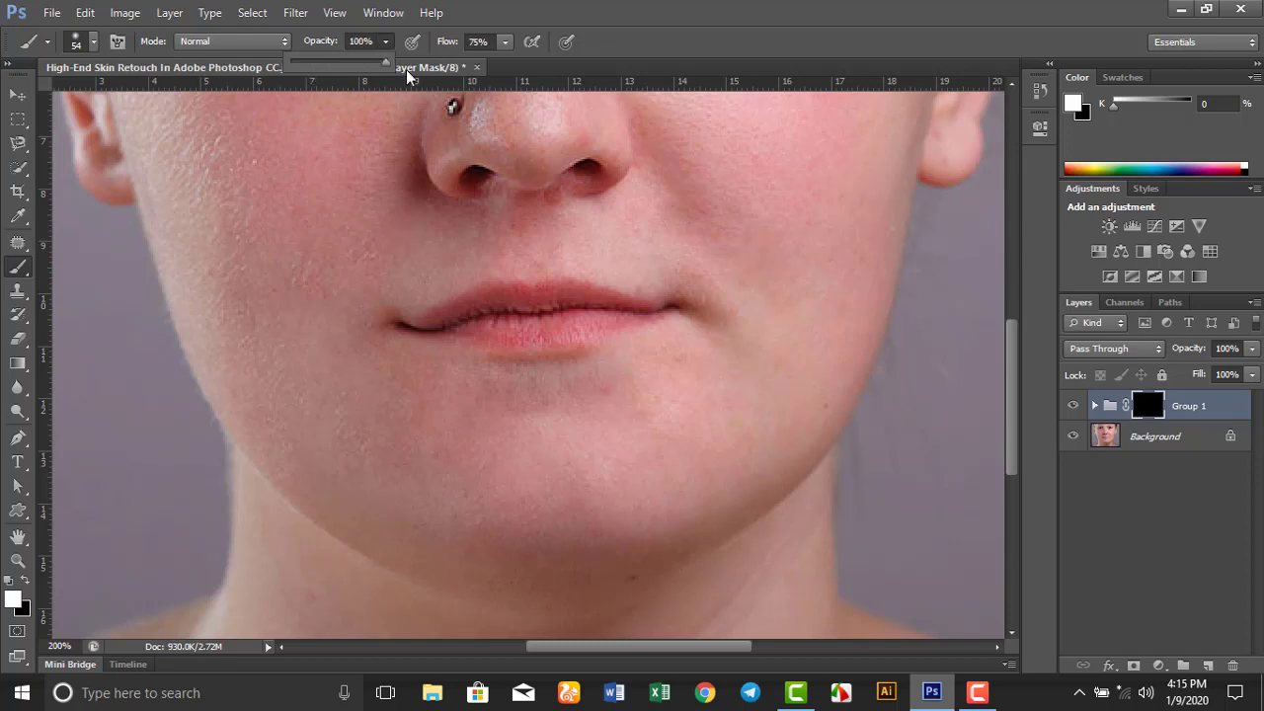
pyautogui.click(505, 43)
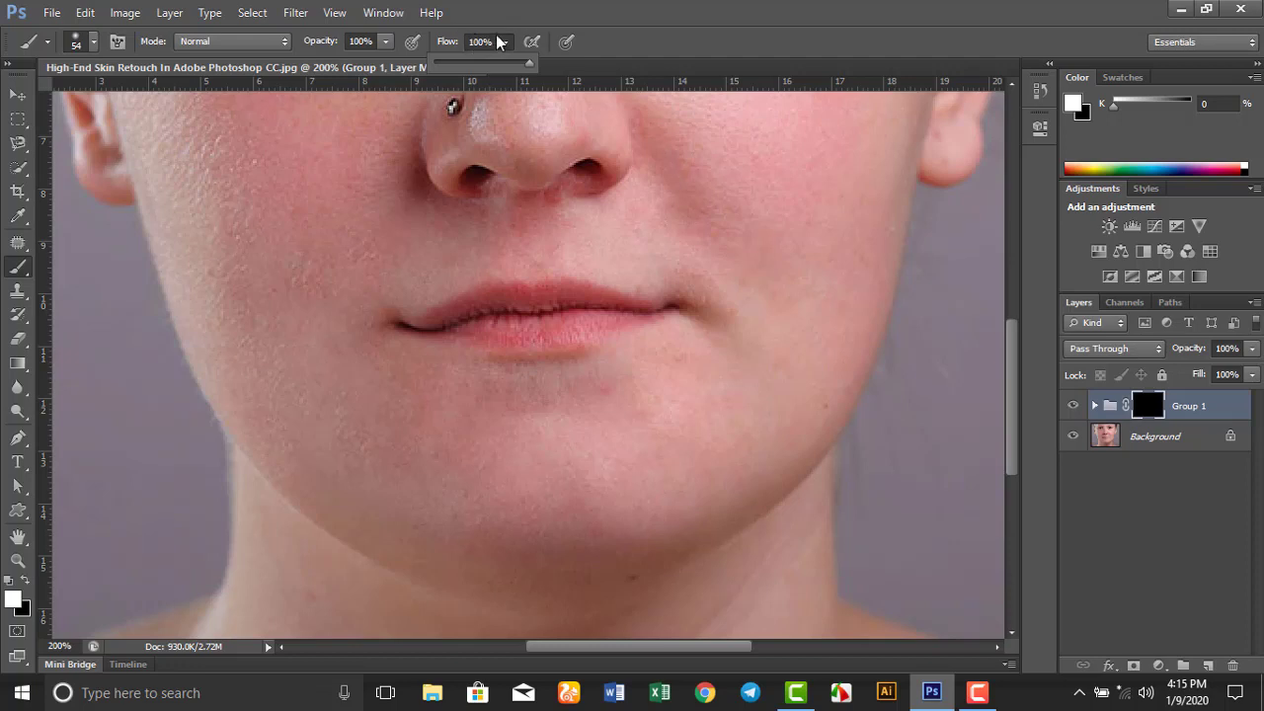
pyautogui.click(497, 42)
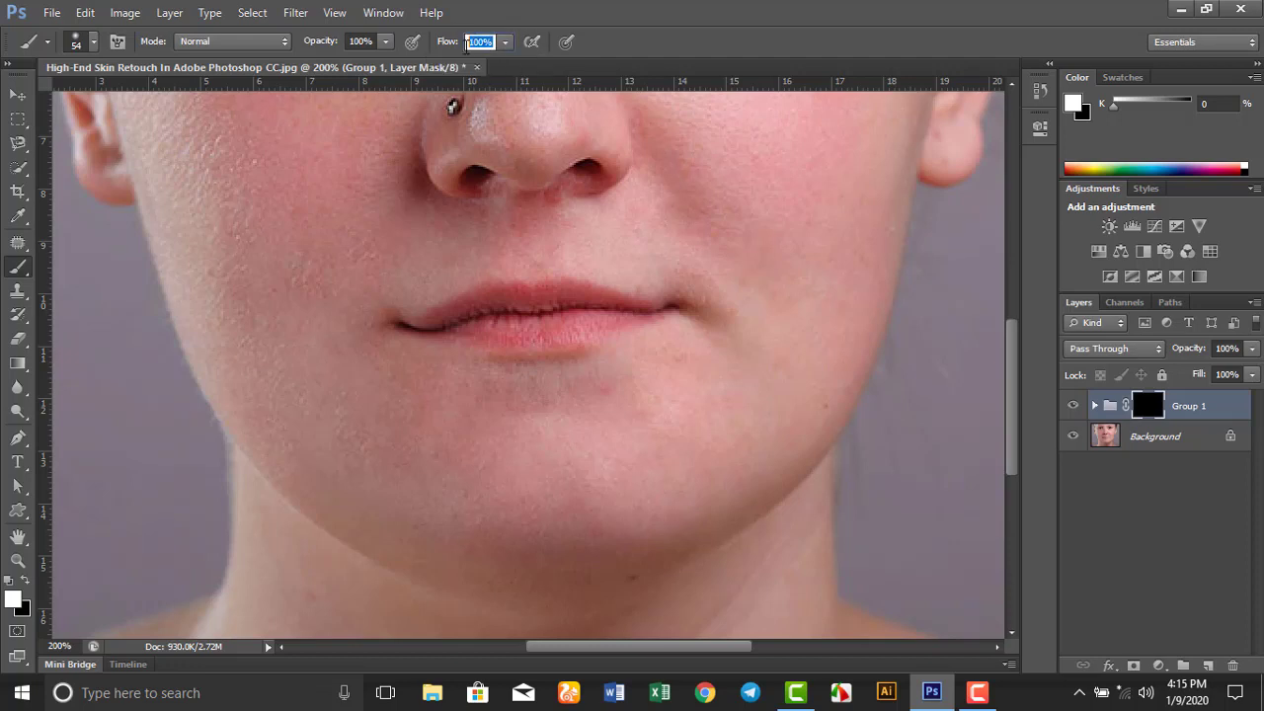
pyautogui.write('75')
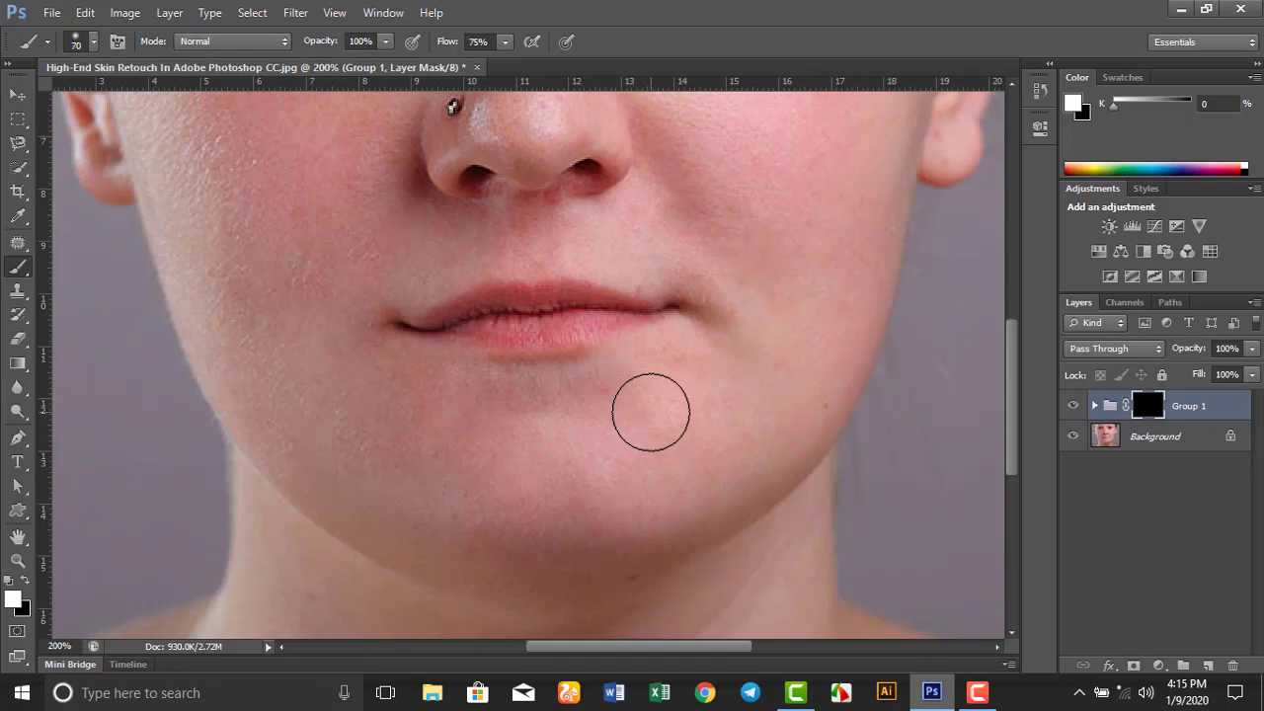
# Zoom in around the eyes and paint white over the upper forehead with a smaller brush
pyautogui.moveTo(678, 330); pyautogui.dragTo(544, 460)
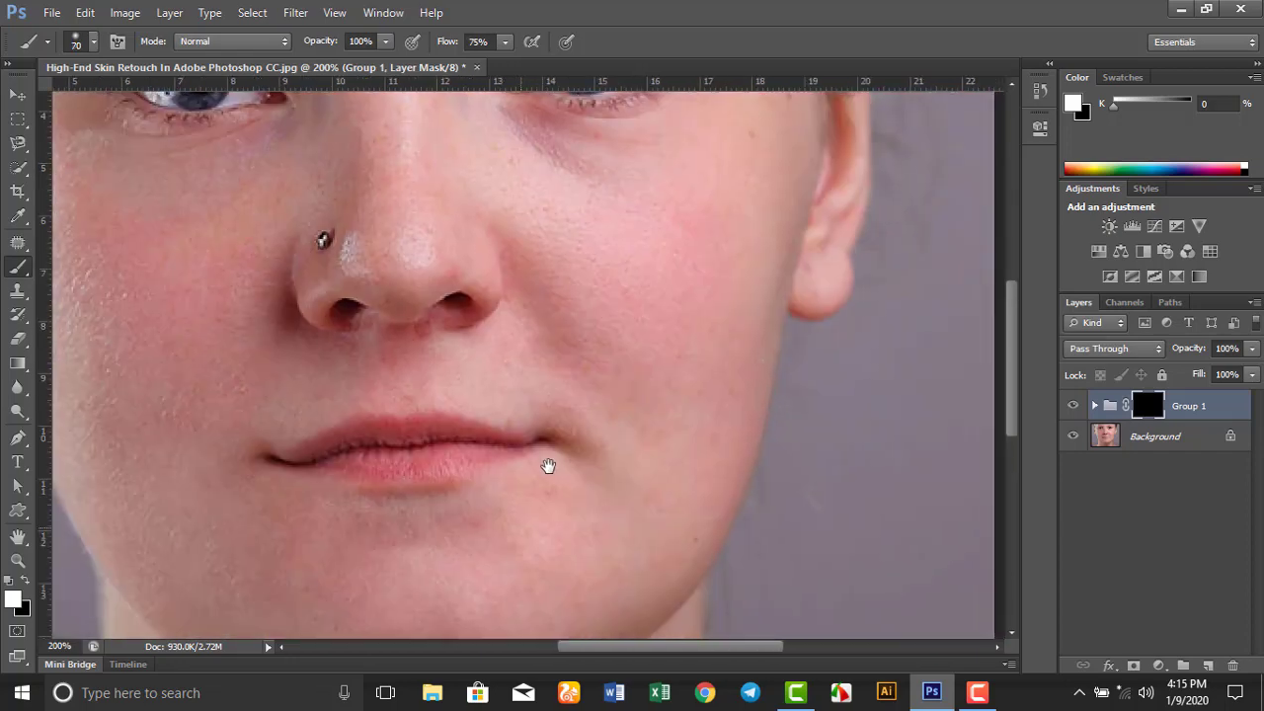
pyautogui.scroll(3, 544, 443)
pyautogui.scroll(3, 515, 298)
pyautogui.moveTo(515, 297); pyautogui.dragTo(537, 389)
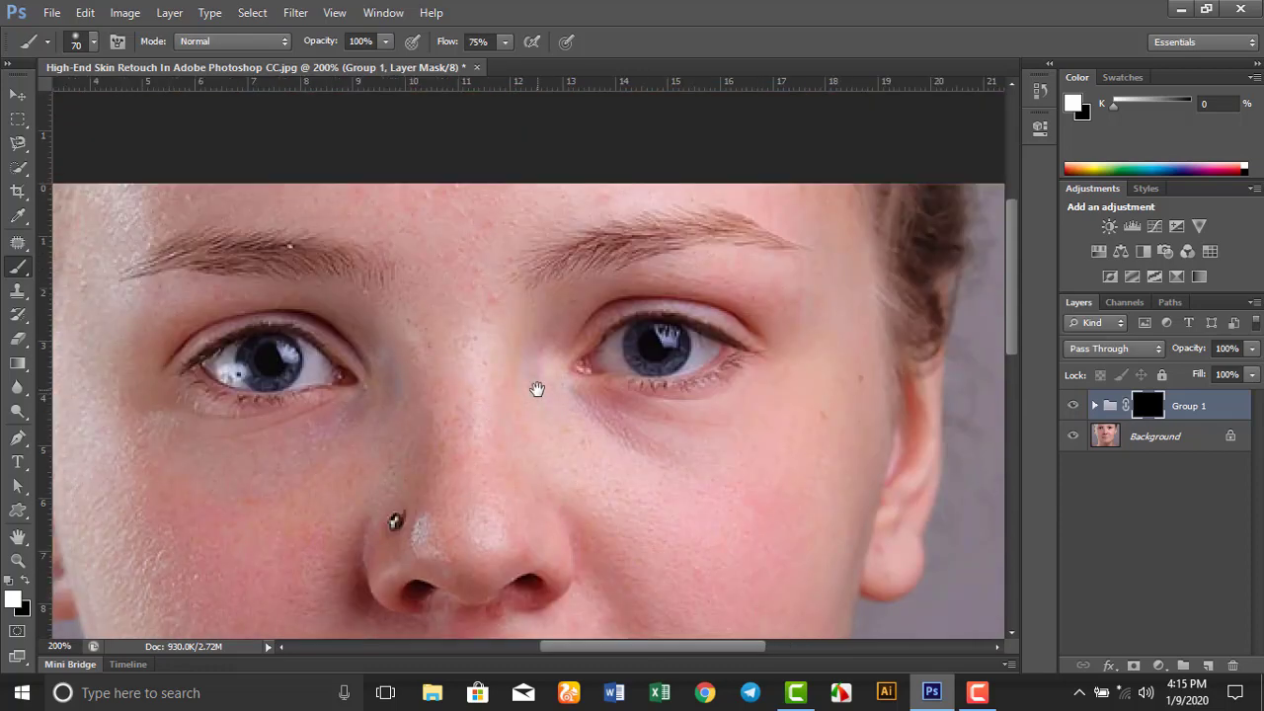
pyautogui.moveTo(536, 482); pyautogui.dragTo(592, 395)
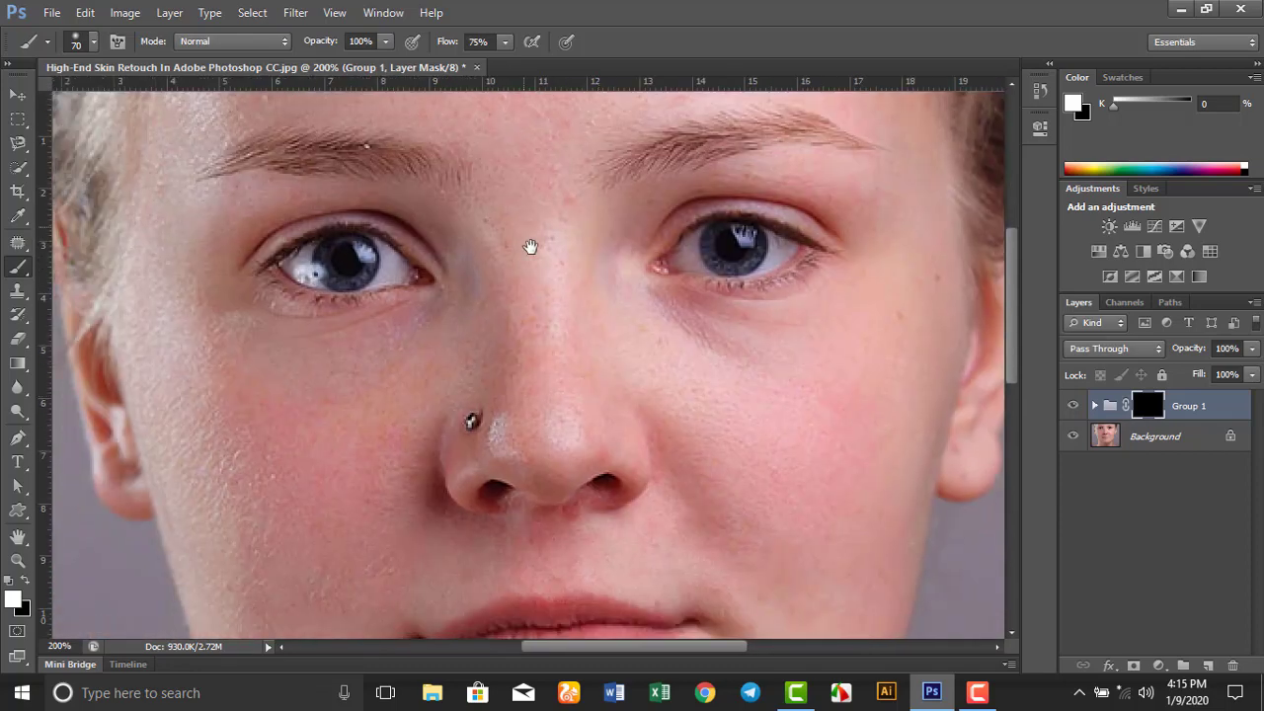
pyautogui.moveTo(530, 248)
pyautogui.mouseDown()
pyautogui.moveTo(565, 363)
pyautogui.moveTo(561, 266)
pyautogui.mouseUp()
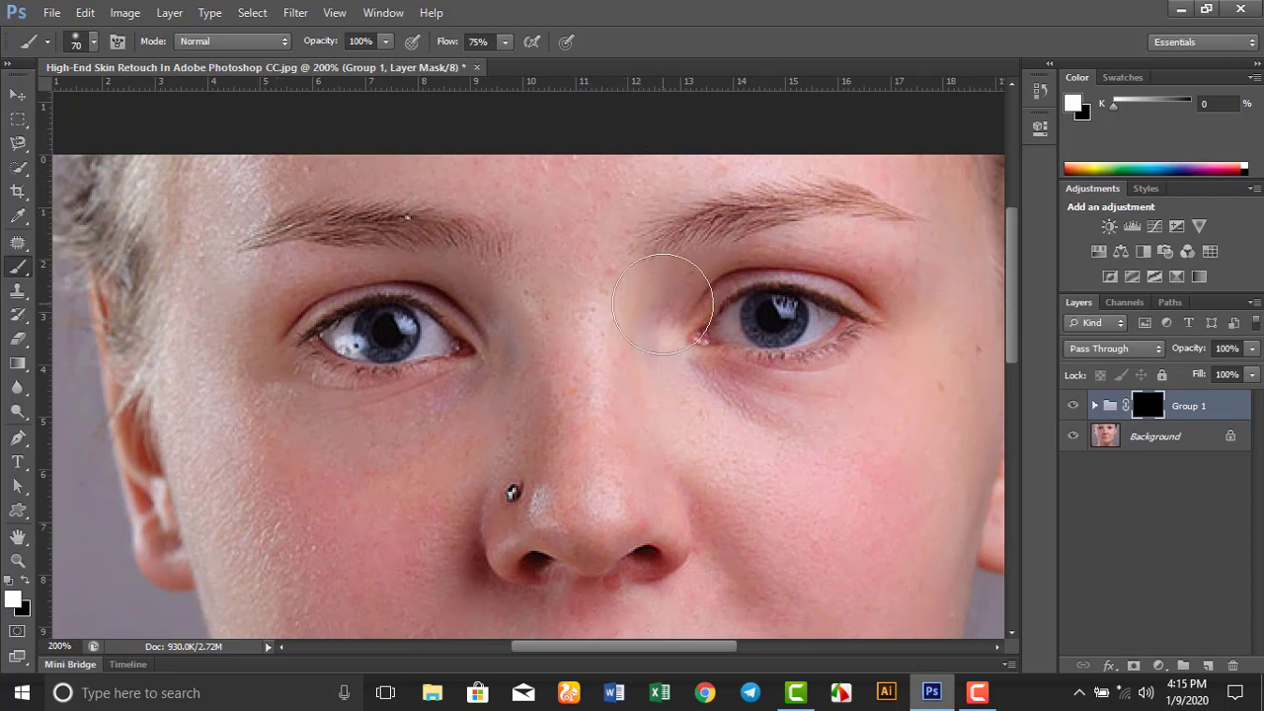
pyautogui.scroll(1, 598, 263)
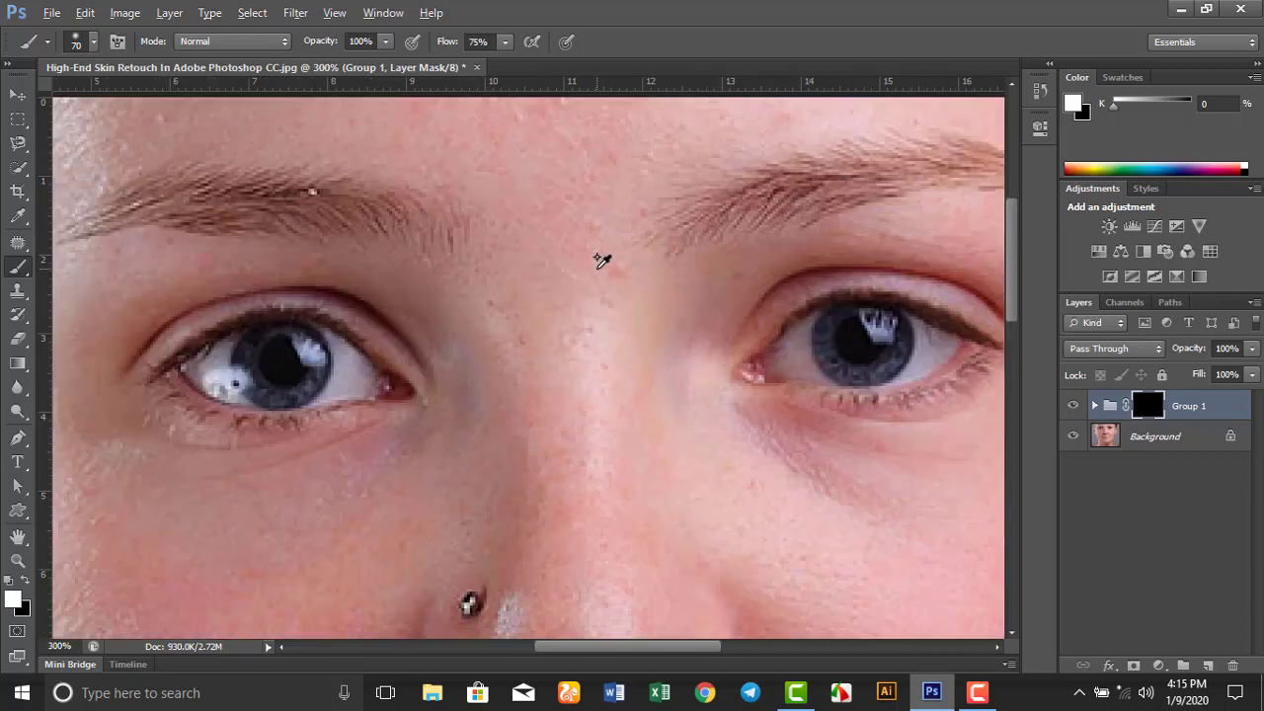
pyautogui.scroll(1, 598, 262)
pyautogui.moveTo(579, 246); pyautogui.dragTo(598, 364)
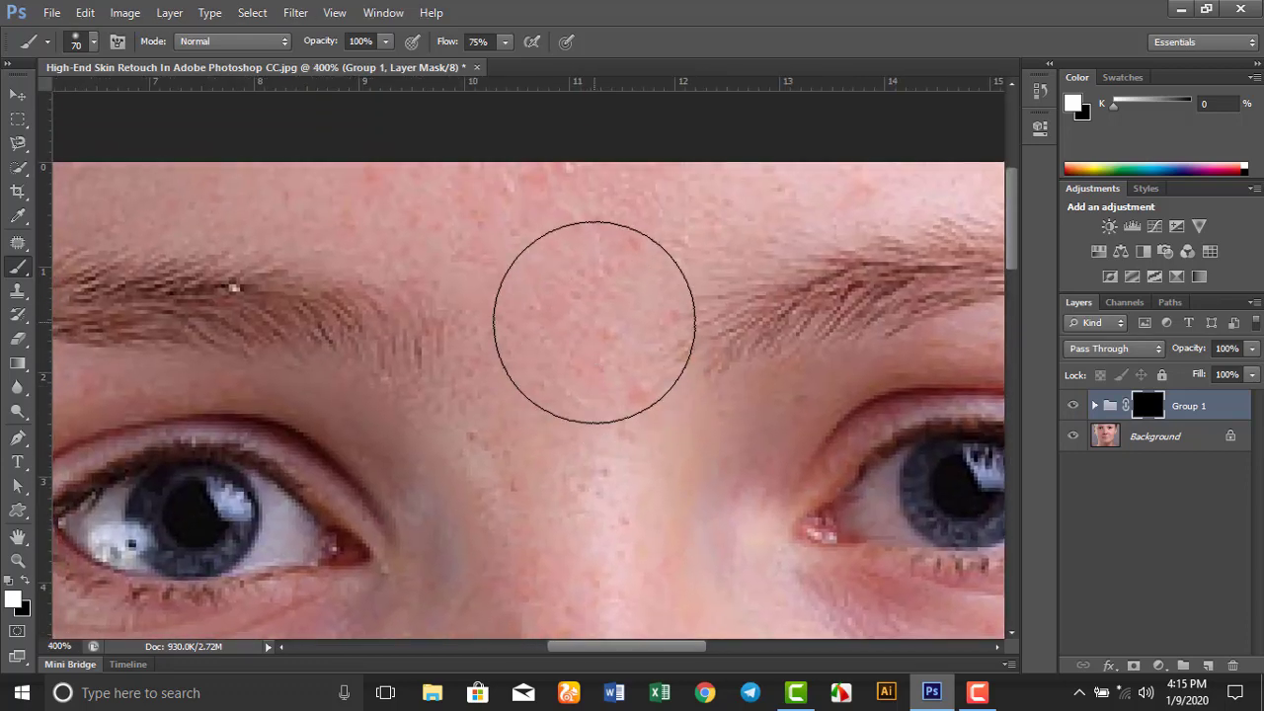
pyautogui.press('[')
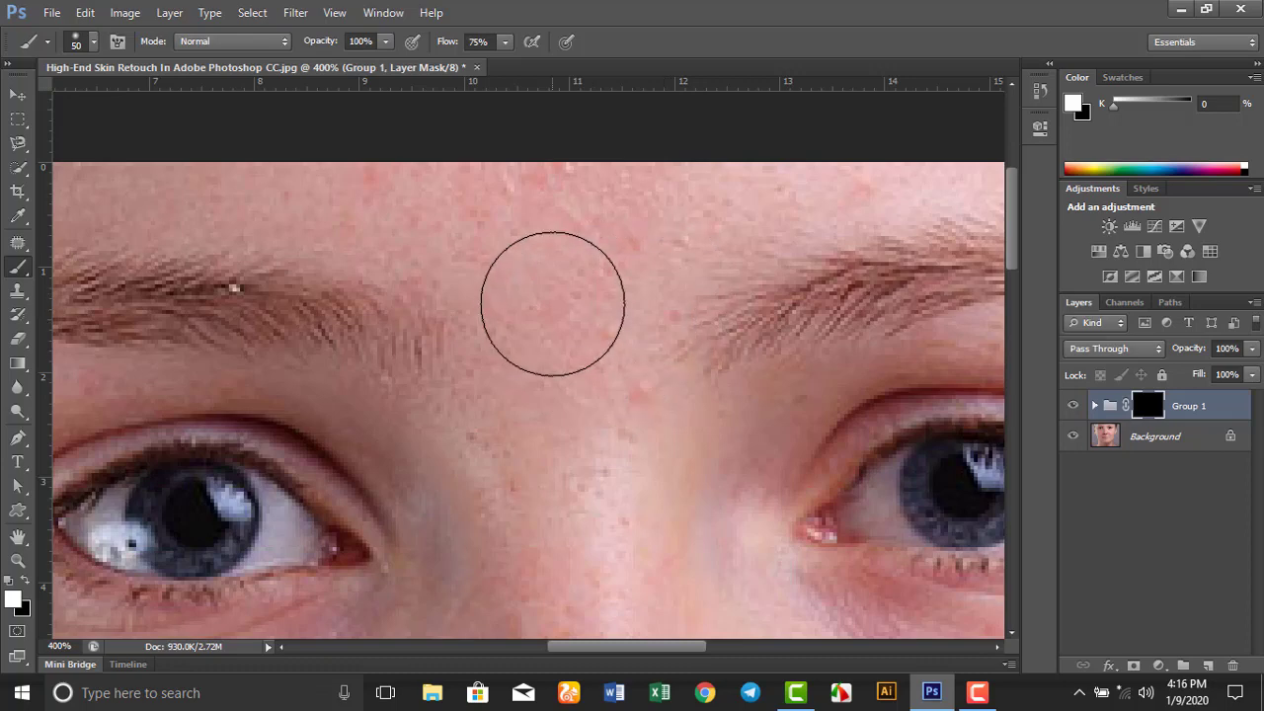
pyautogui.moveTo(598, 235)
pyautogui.mouseDown()
pyautogui.moveTo(535, 231)
pyautogui.moveTo(438, 197)
pyautogui.moveTo(761, 183)
pyautogui.moveTo(567, 215)
pyautogui.mouseUp()
# Paint smoothing over the cheek below the eye, beside the nose and mouth, and along the jaw
pyautogui.moveTo(776, 245); pyautogui.dragTo(366, 358)
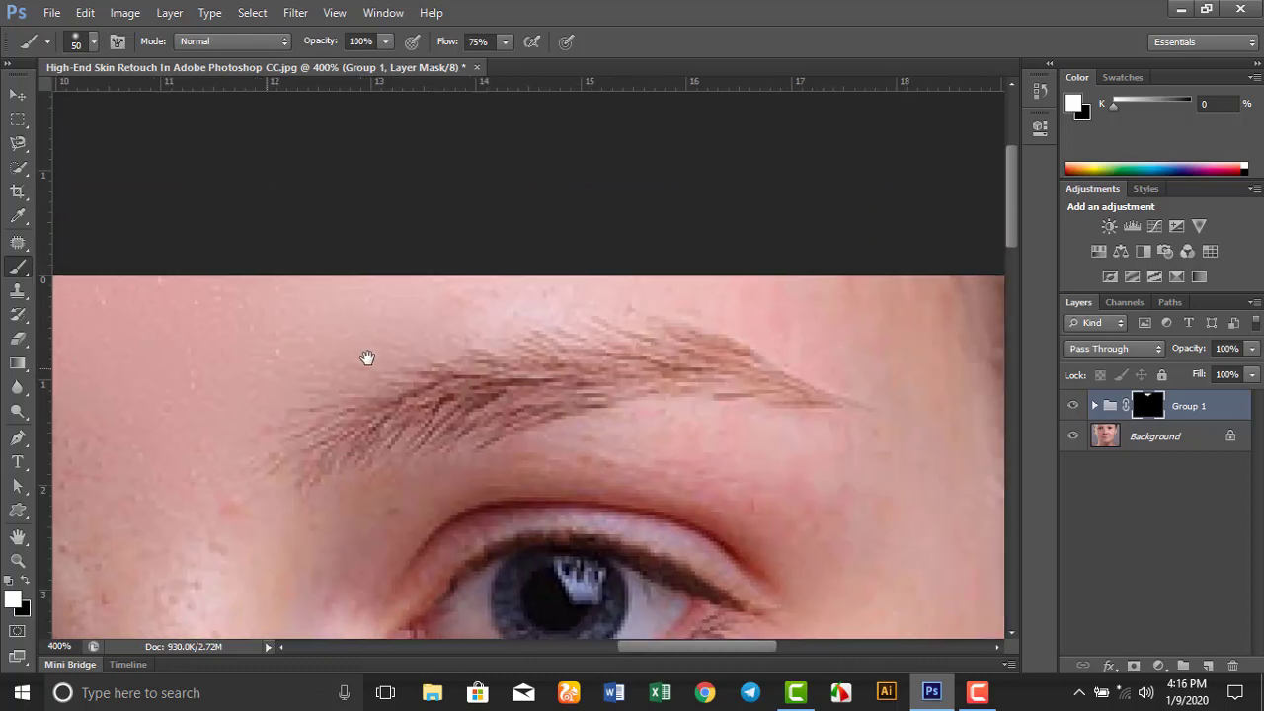
pyautogui.moveTo(795, 396); pyautogui.dragTo(642, 221)
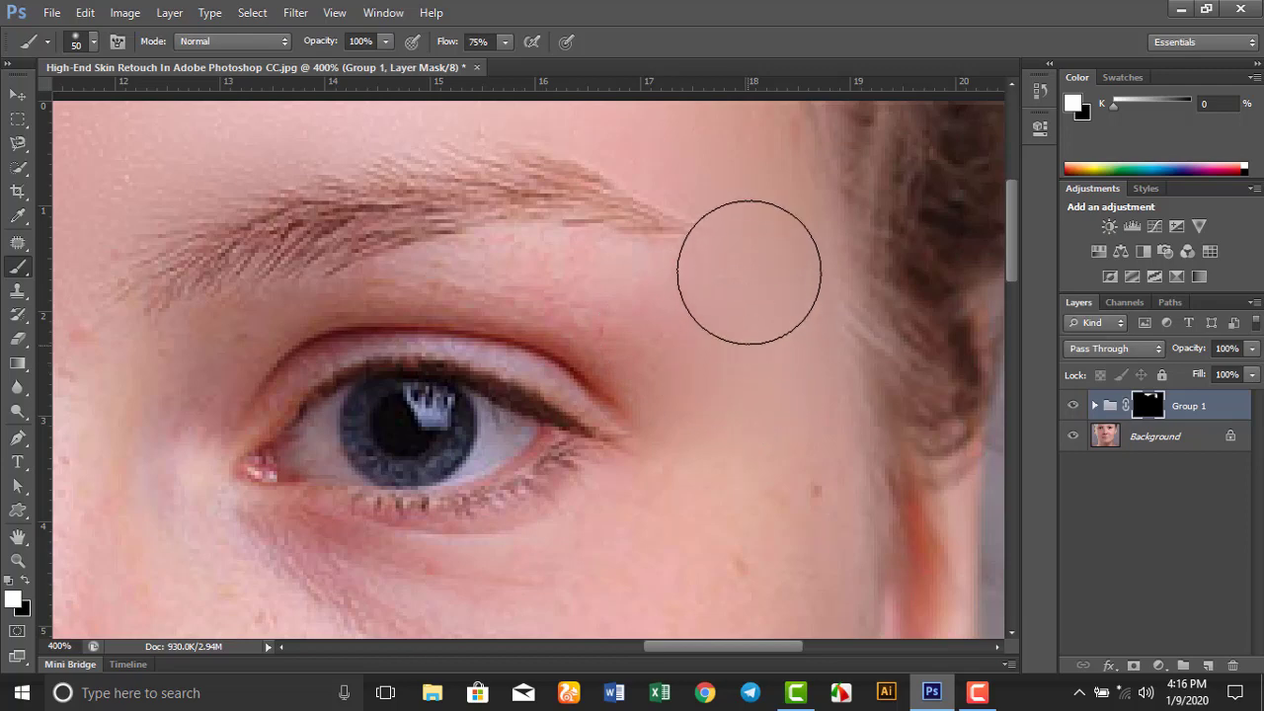
pyautogui.moveTo(742, 446); pyautogui.dragTo(728, 262)
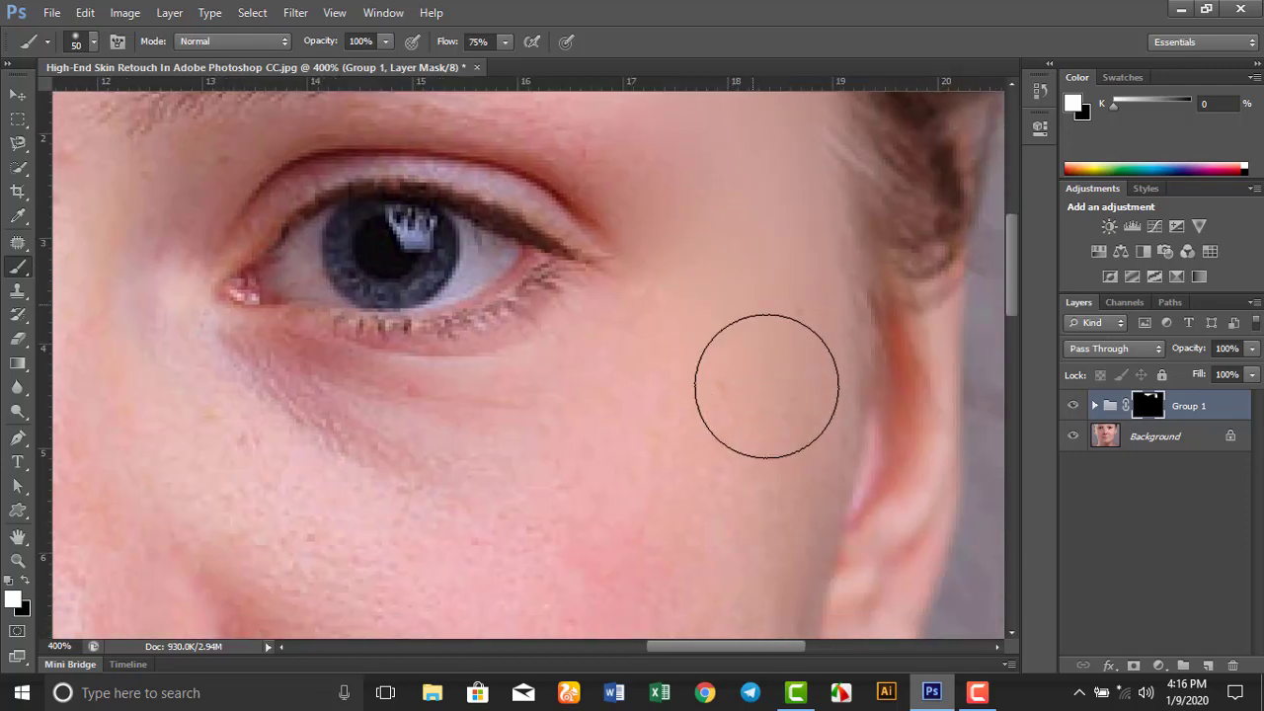
pyautogui.moveTo(559, 470)
pyautogui.mouseDown()
pyautogui.moveTo(271, 414)
pyautogui.moveTo(550, 485)
pyautogui.moveTo(638, 285)
pyautogui.mouseUp()
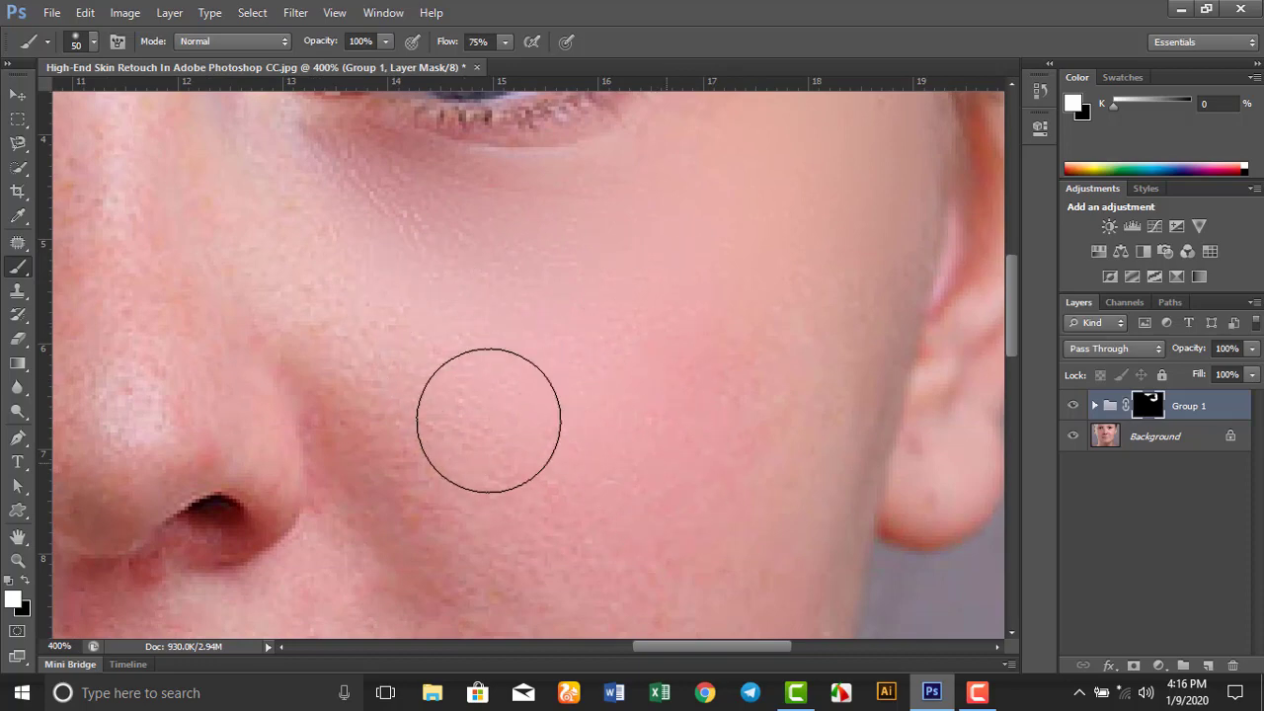
pyautogui.moveTo(632, 443); pyautogui.dragTo(491, 252)
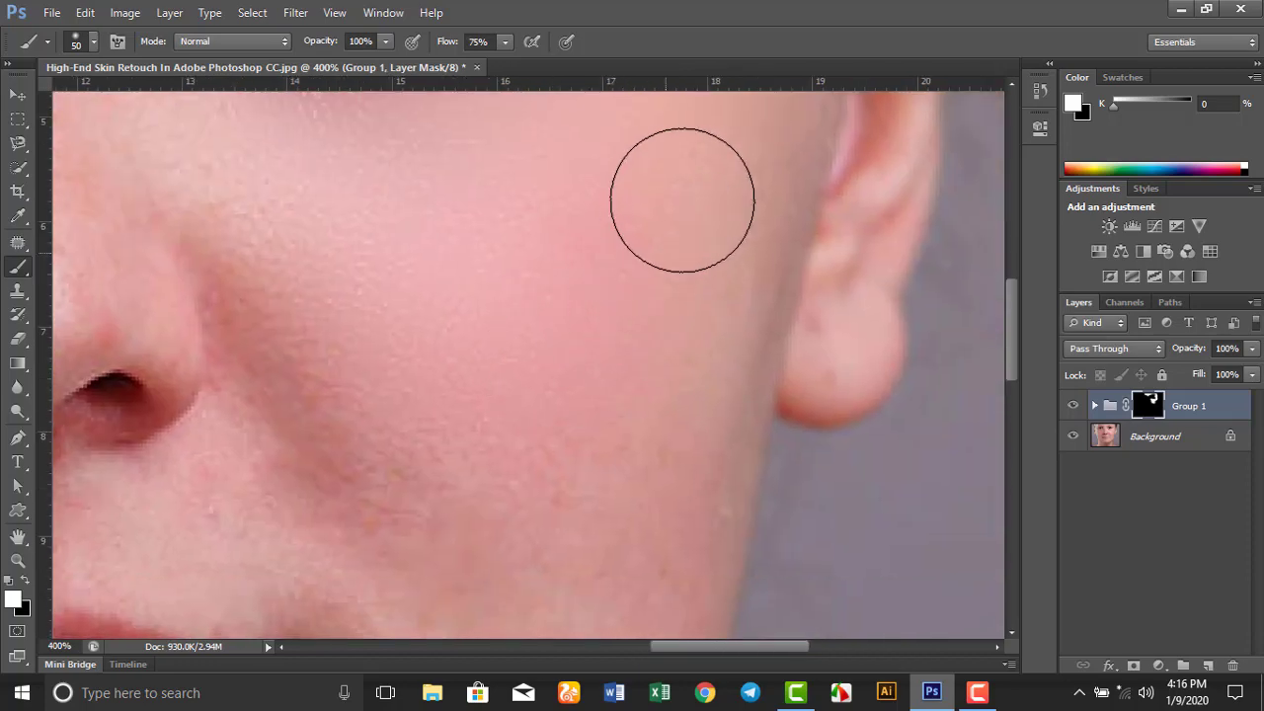
pyautogui.moveTo(659, 391); pyautogui.dragTo(795, 261)
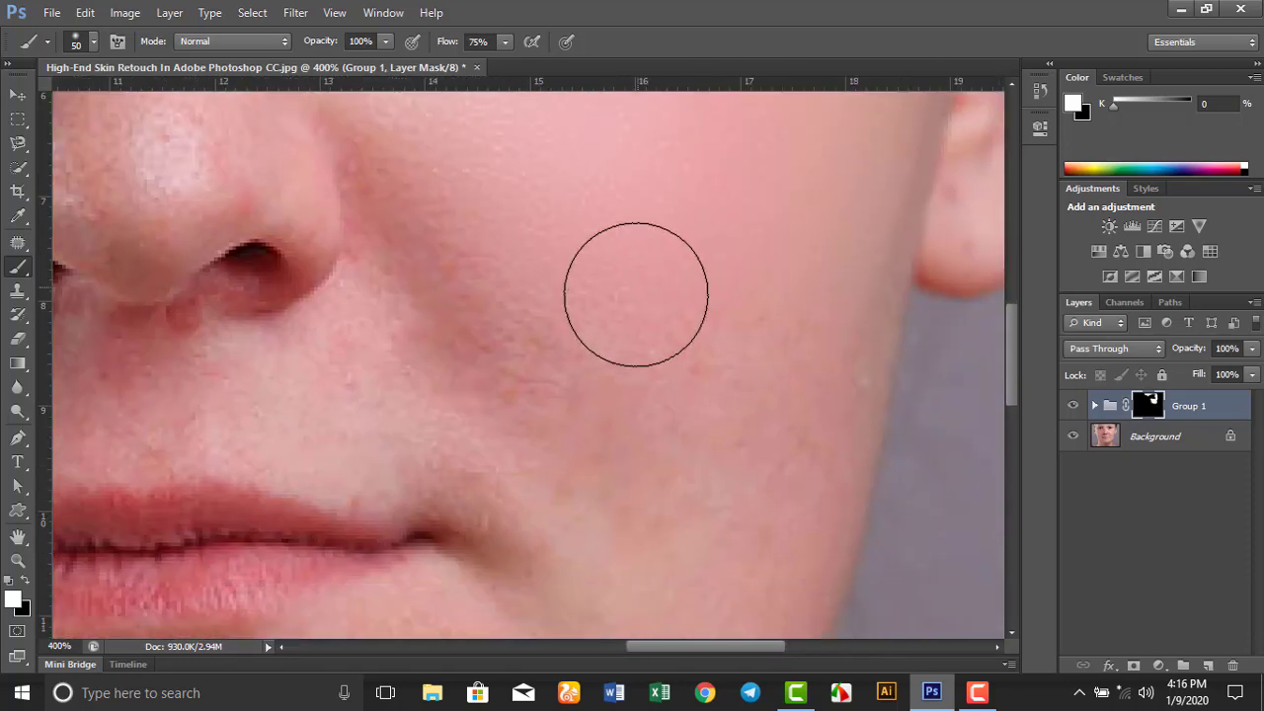
pyautogui.moveTo(615, 391); pyautogui.dragTo(545, 292)
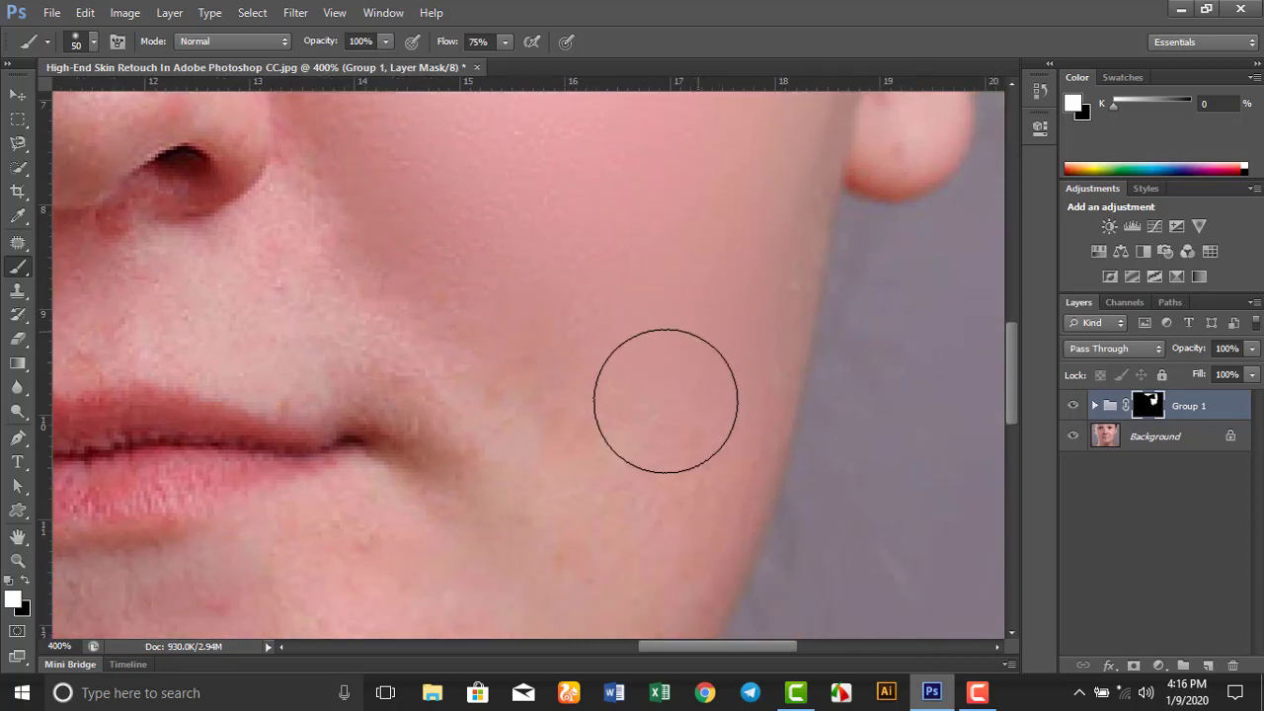
pyautogui.moveTo(638, 423); pyautogui.dragTo(682, 312)
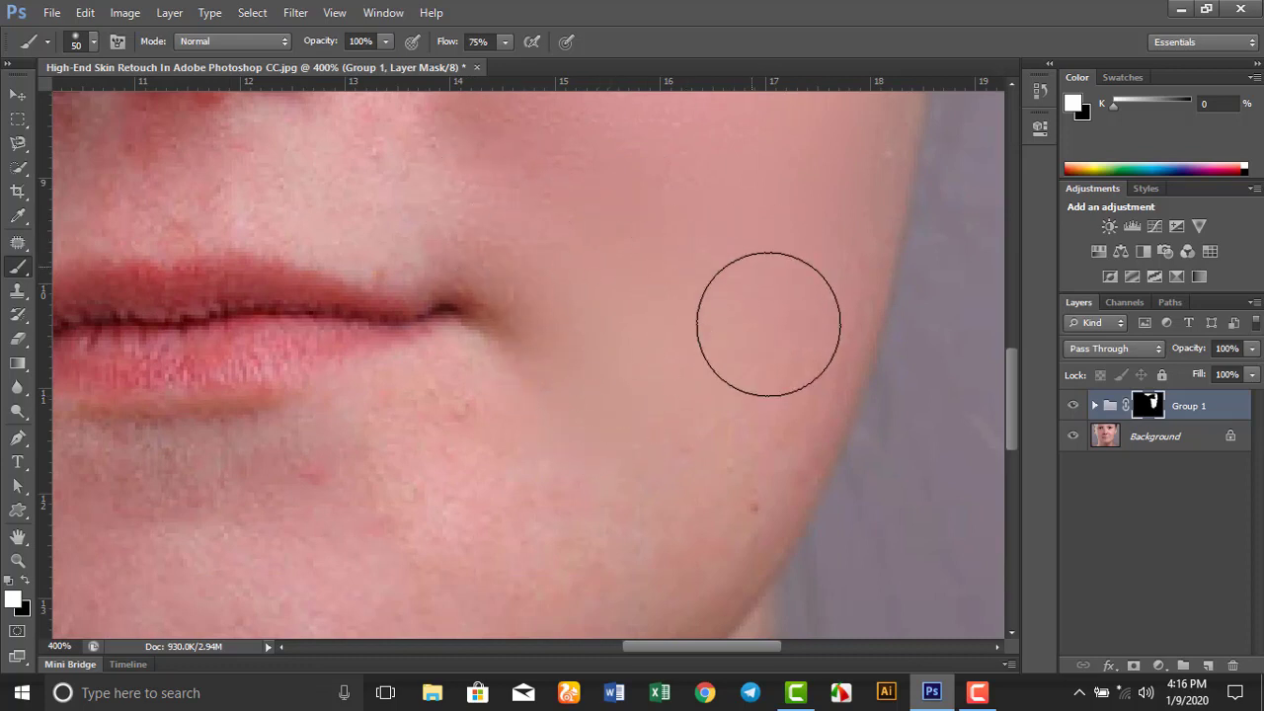
pyautogui.moveTo(686, 425); pyautogui.dragTo(816, 309)
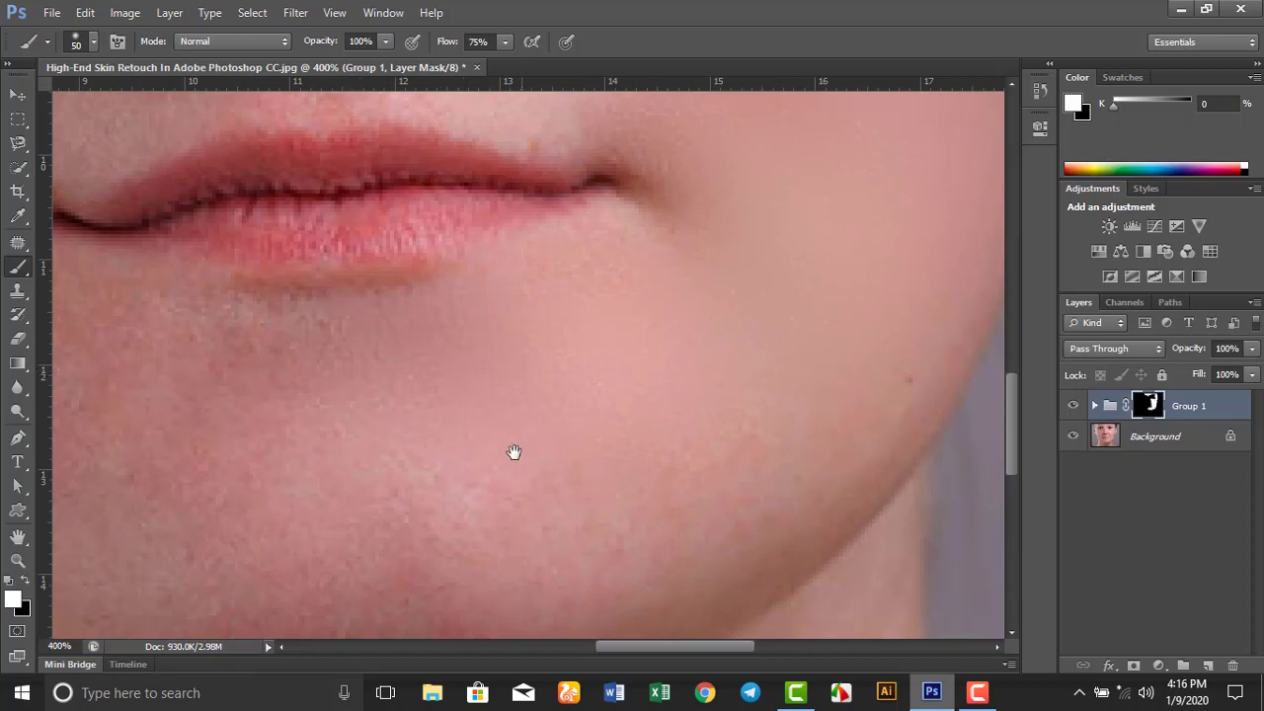
pyautogui.moveTo(516, 451); pyautogui.dragTo(504, 358)
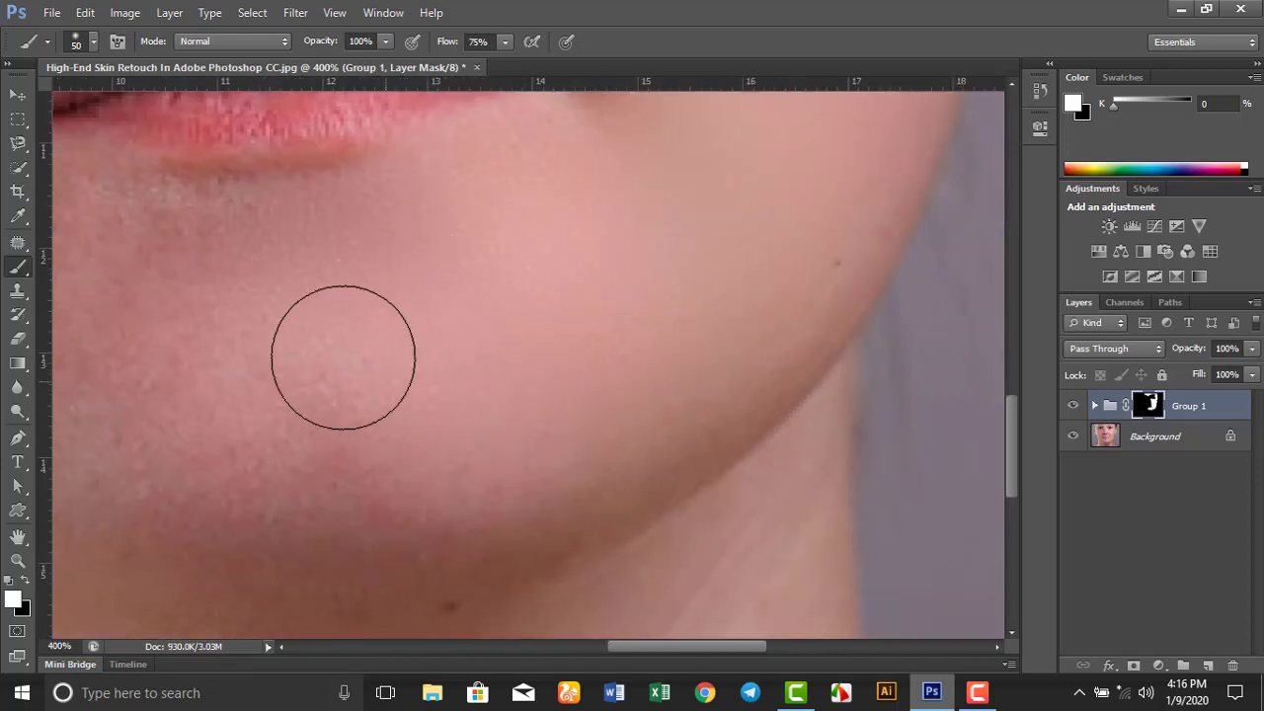
pyautogui.moveTo(451, 449); pyautogui.dragTo(614, 369)
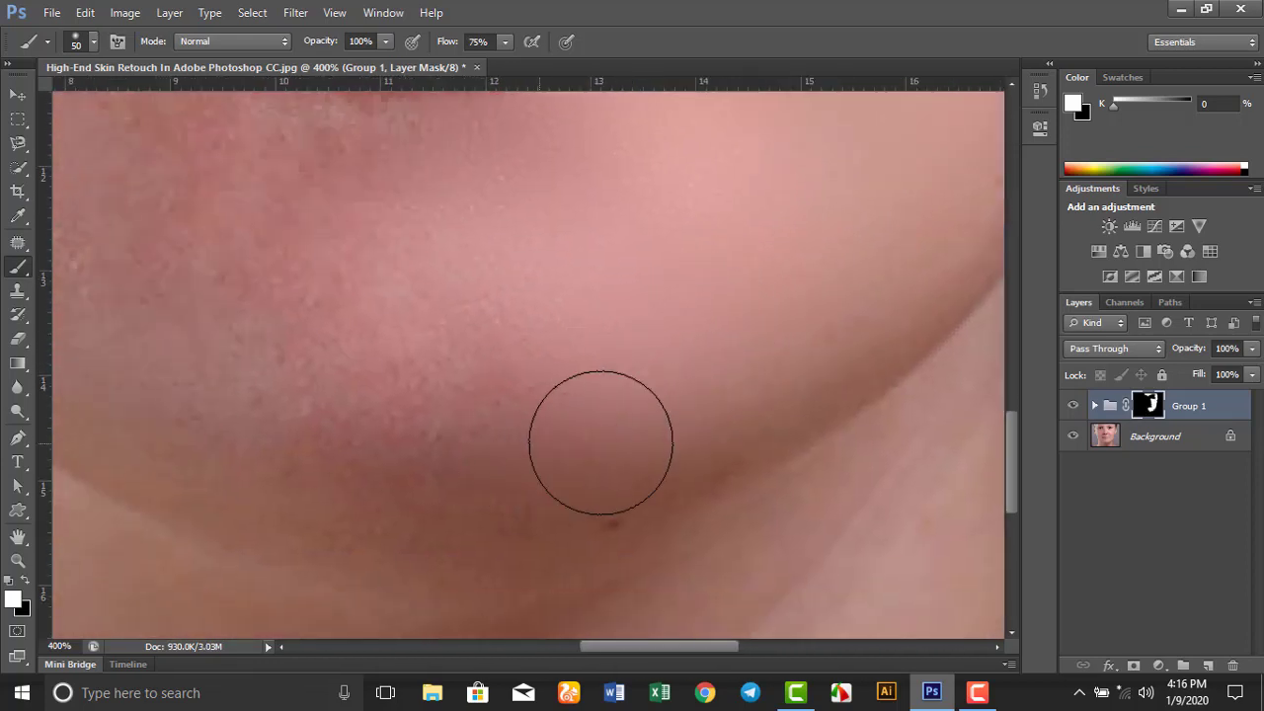
# Smooth the jaw curve, the other cheek, the eyebrow area and the forehead edge
pyautogui.moveTo(395, 359); pyautogui.dragTo(533, 448)
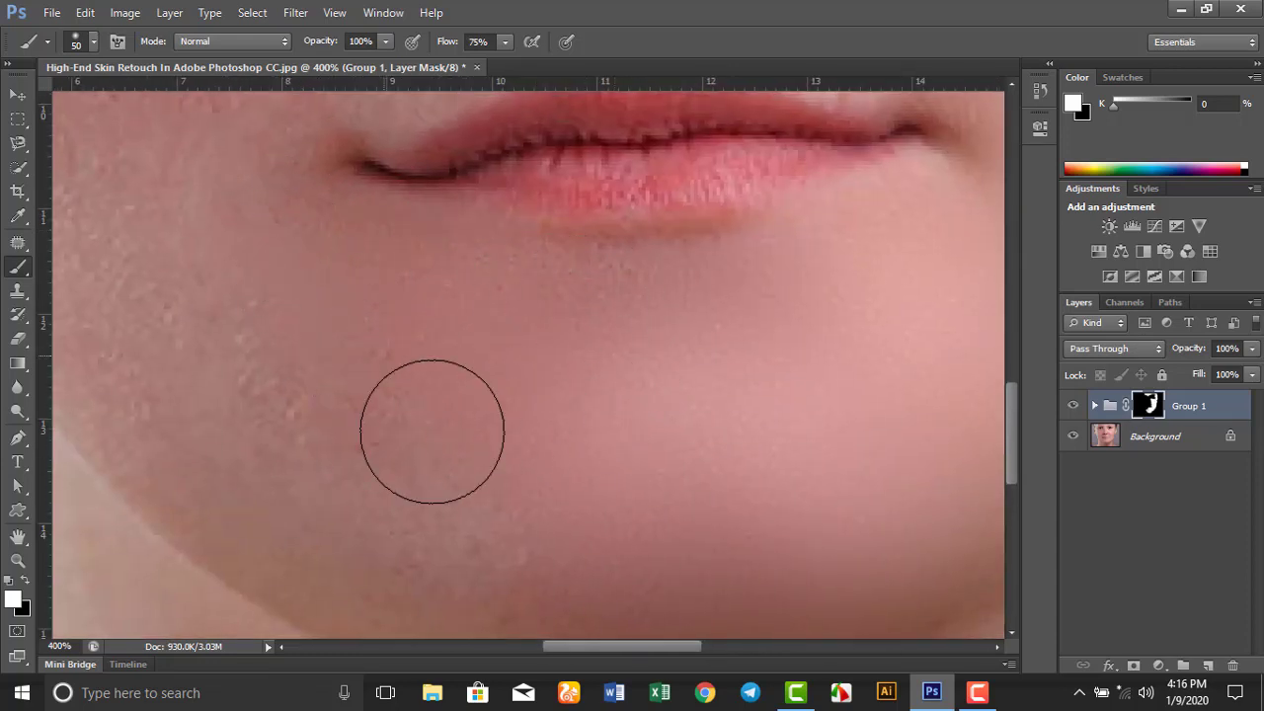
pyautogui.moveTo(559, 493); pyautogui.dragTo(590, 352)
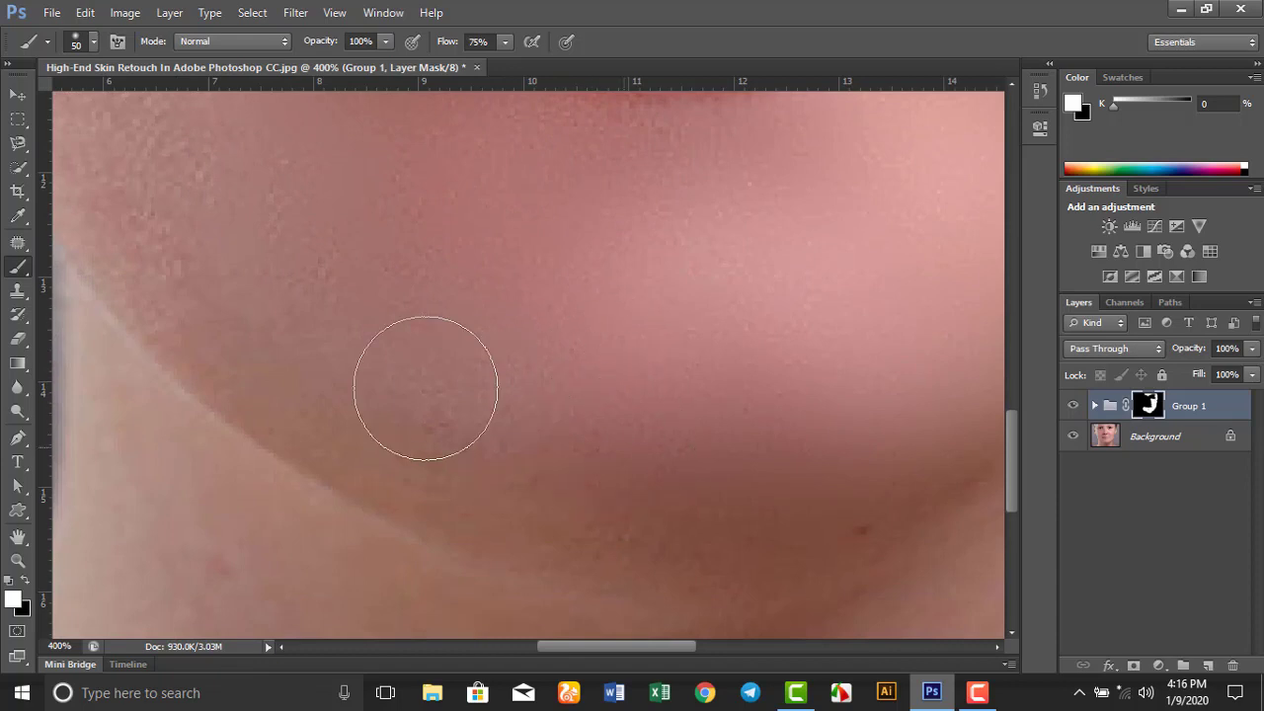
pyautogui.moveTo(299, 281); pyautogui.dragTo(465, 496)
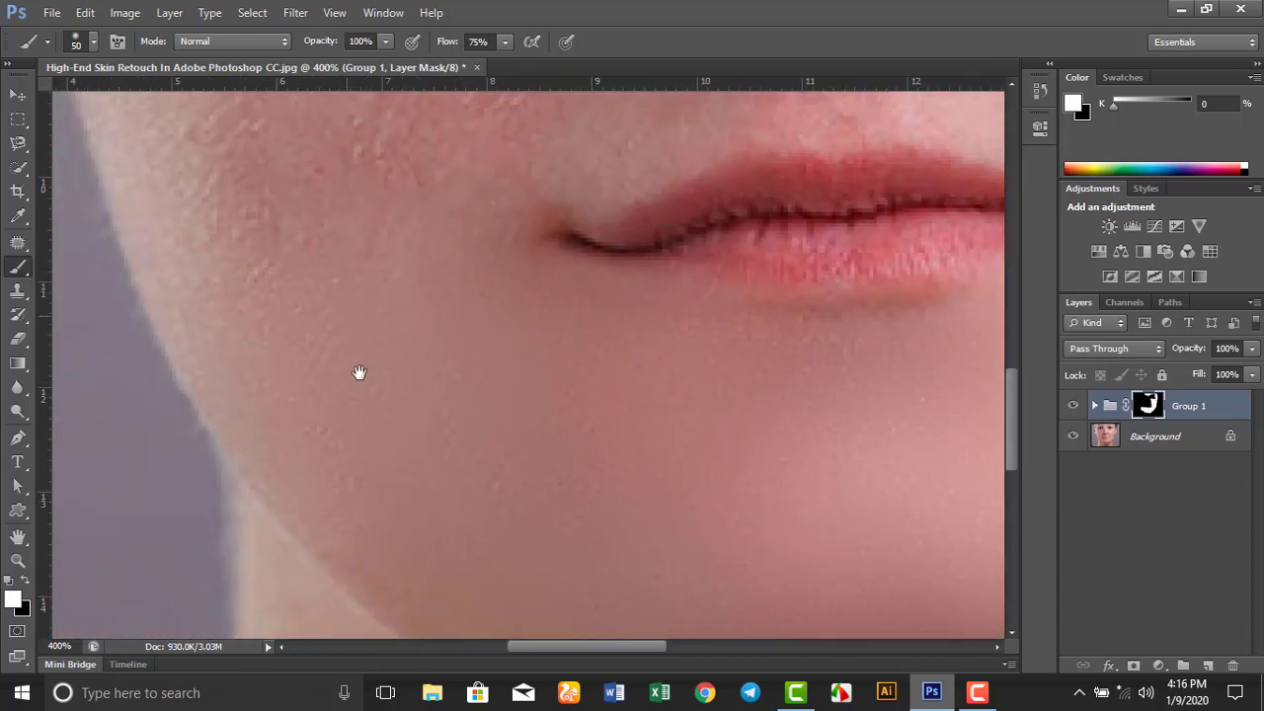
pyautogui.moveTo(361, 372); pyautogui.dragTo(396, 530)
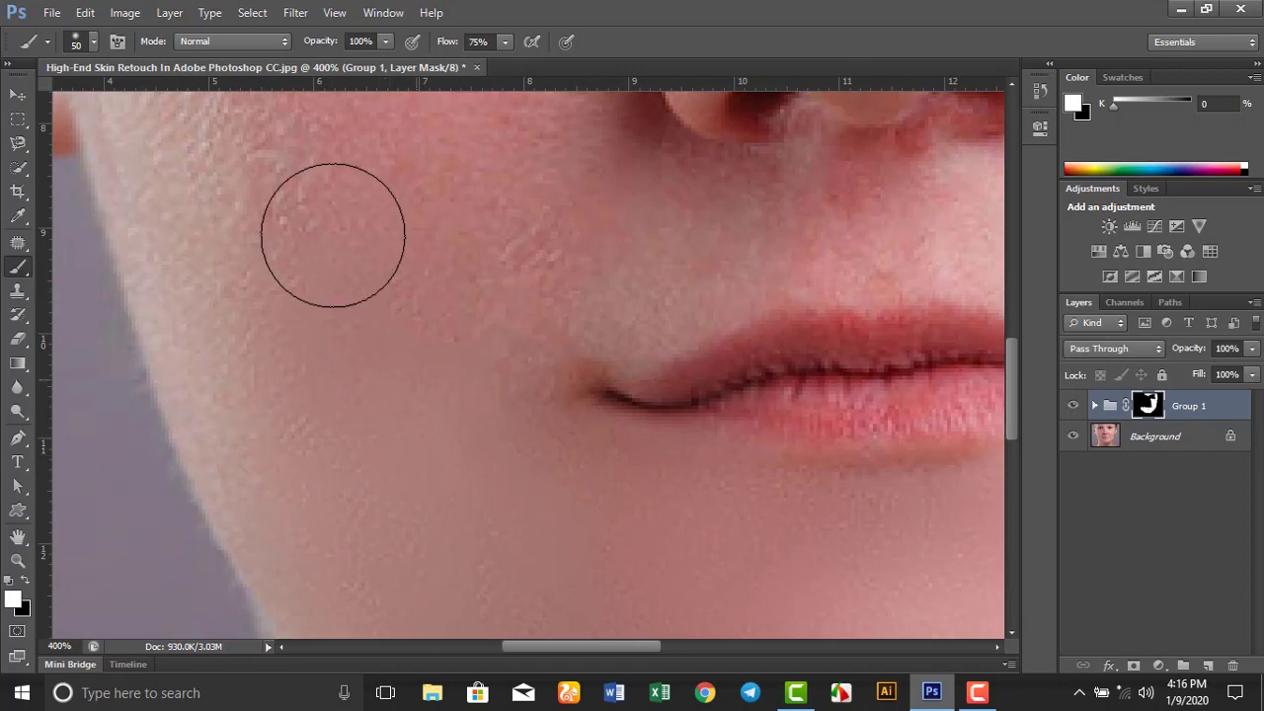
pyautogui.moveTo(359, 312); pyautogui.dragTo(405, 475)
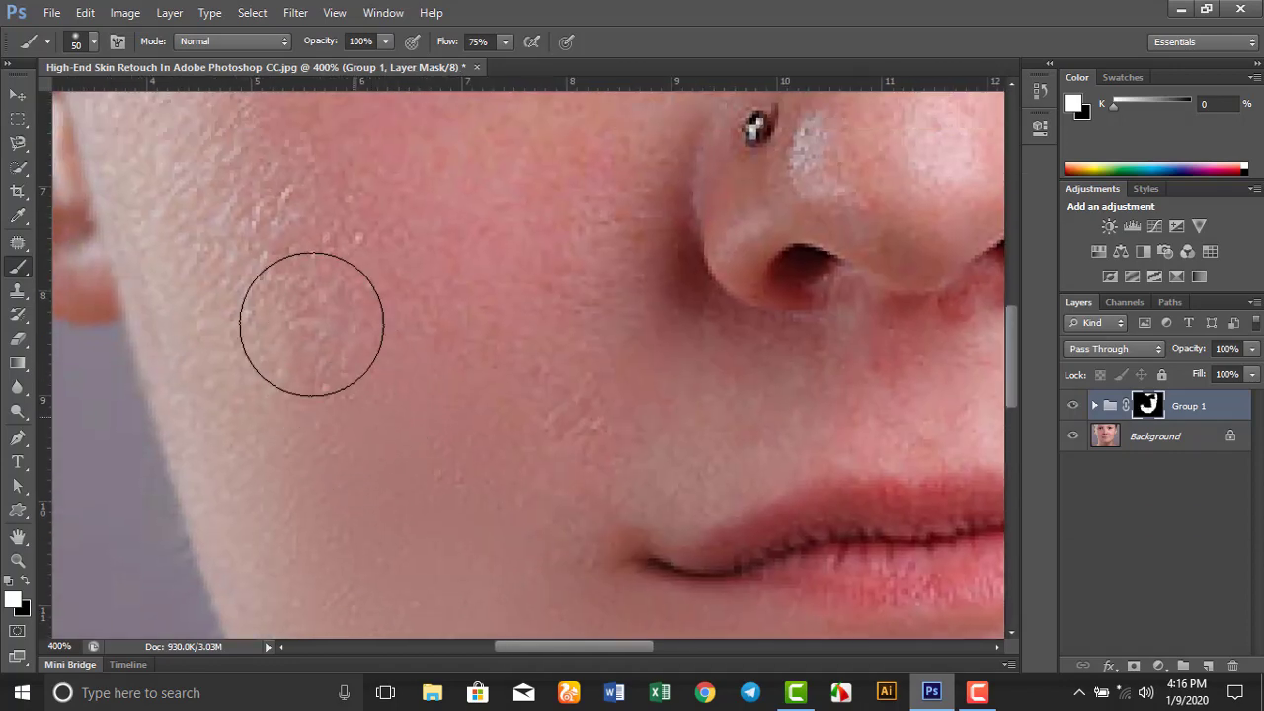
pyautogui.moveTo(285, 307); pyautogui.dragTo(367, 451)
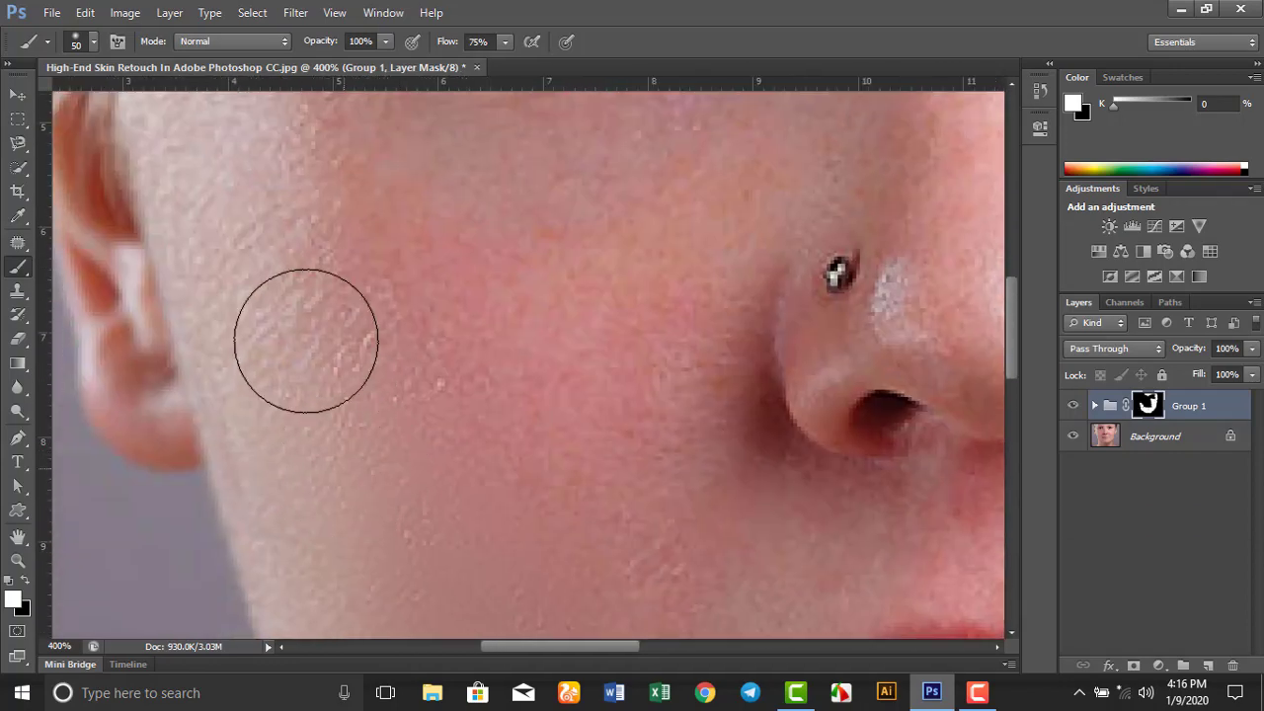
pyautogui.moveTo(392, 328); pyautogui.dragTo(478, 523)
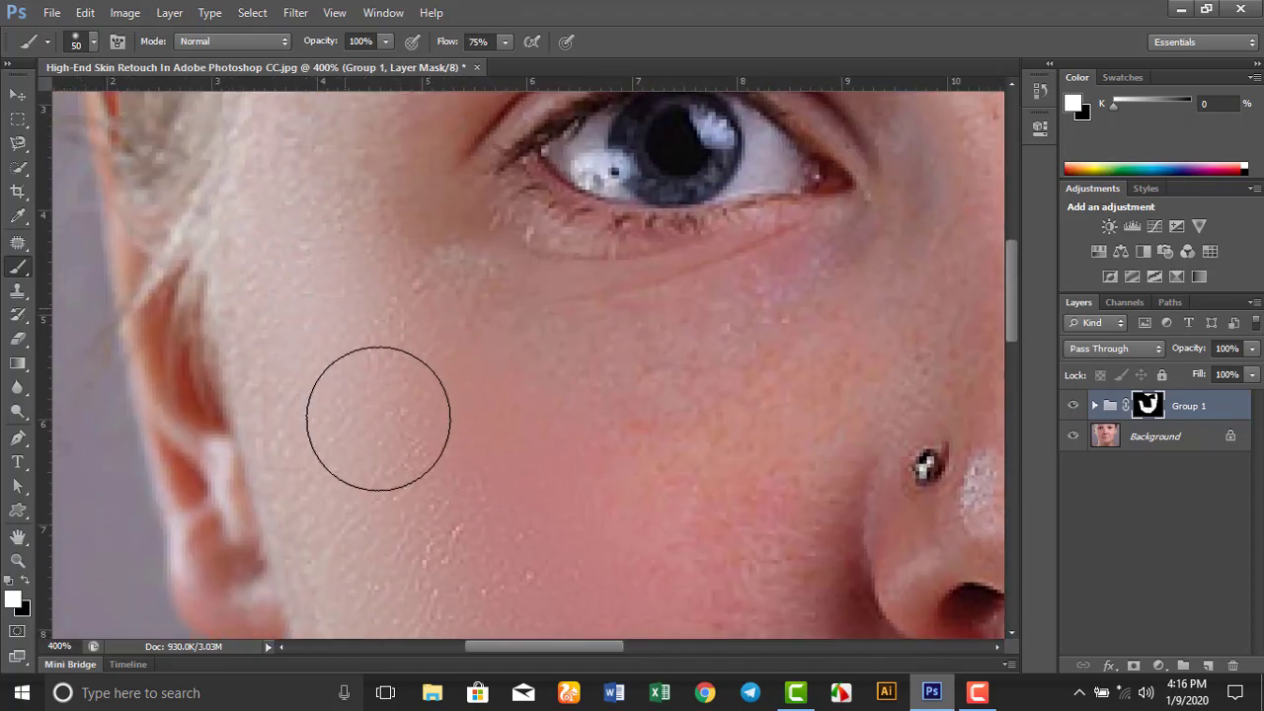
pyautogui.moveTo(326, 241); pyautogui.dragTo(378, 500)
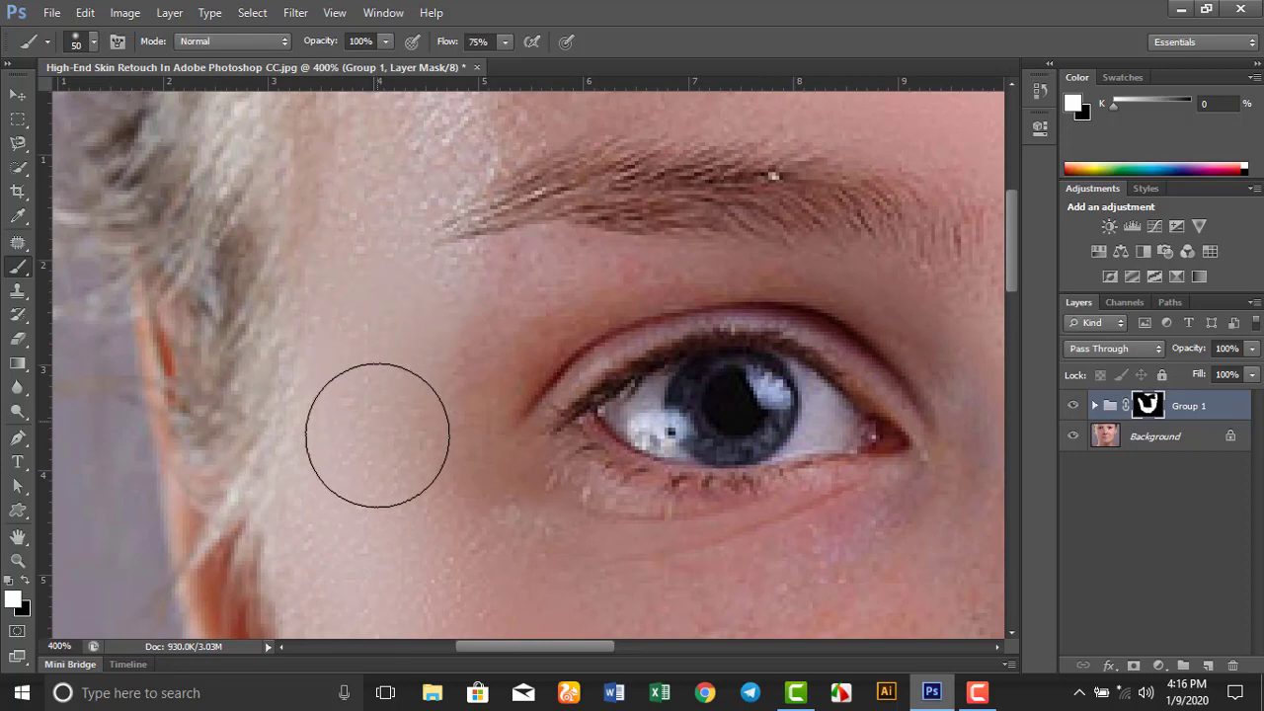
pyautogui.moveTo(390, 312); pyautogui.dragTo(353, 506)
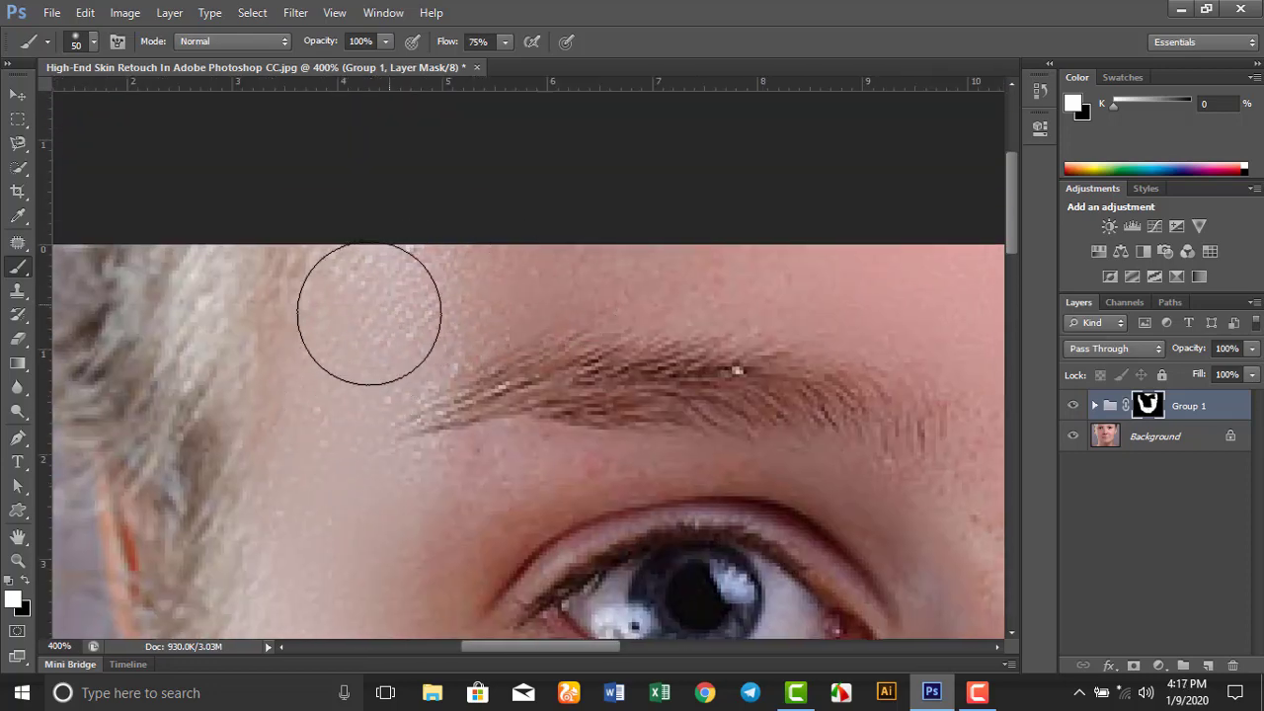
pyautogui.moveTo(769, 343); pyautogui.dragTo(449, 240)
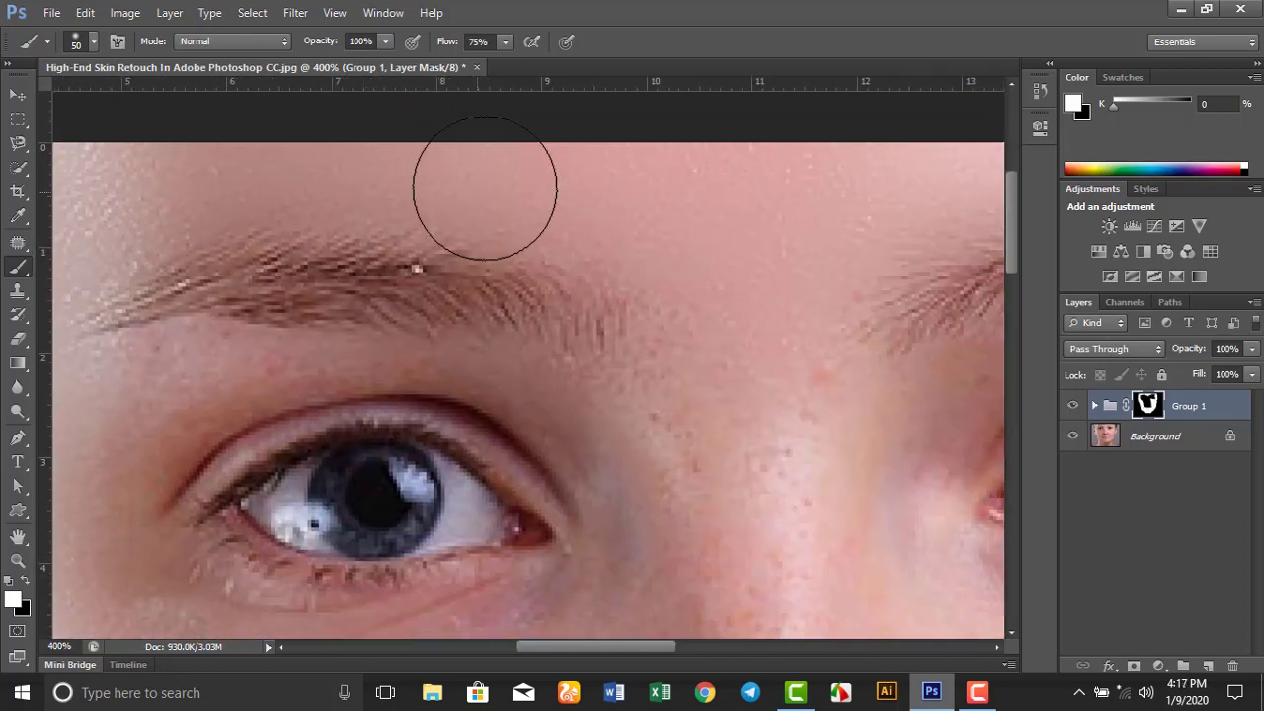
pyautogui.moveTo(753, 533); pyautogui.dragTo(633, 306)
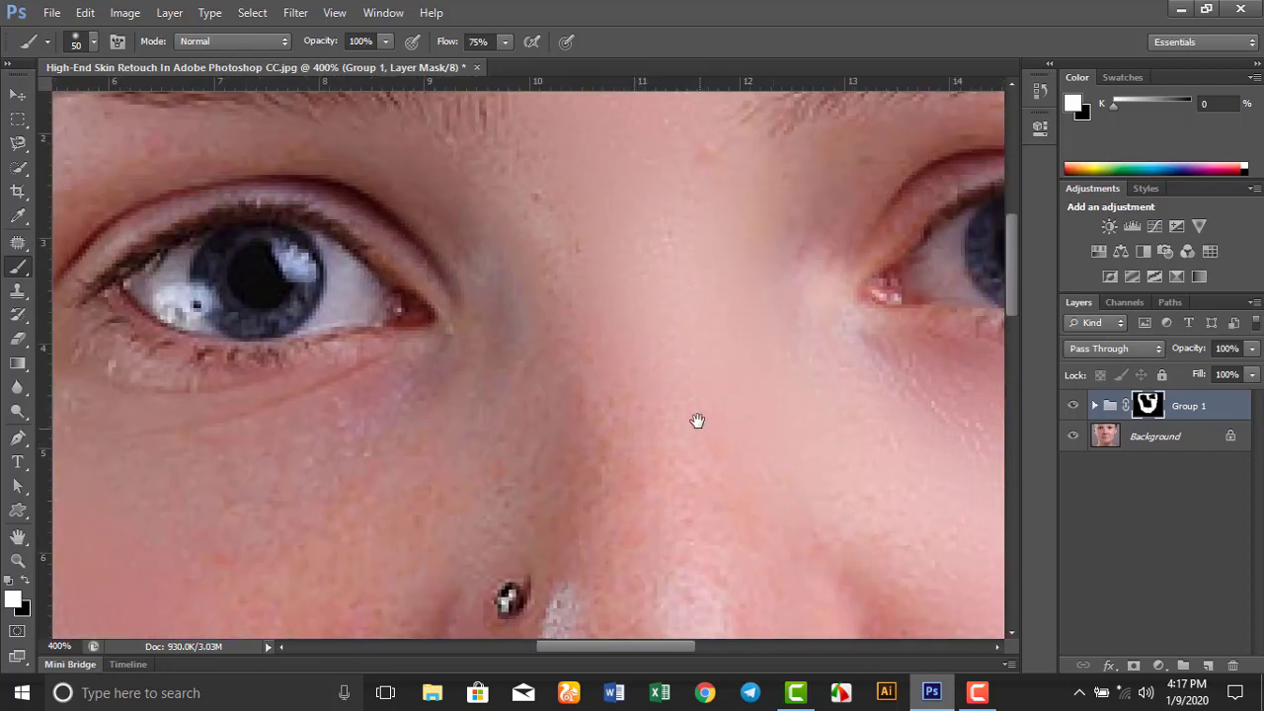
# Smooth the skin around the nose tip, the nostrils and under the eye
pyautogui.moveTo(697, 420); pyautogui.dragTo(674, 263)
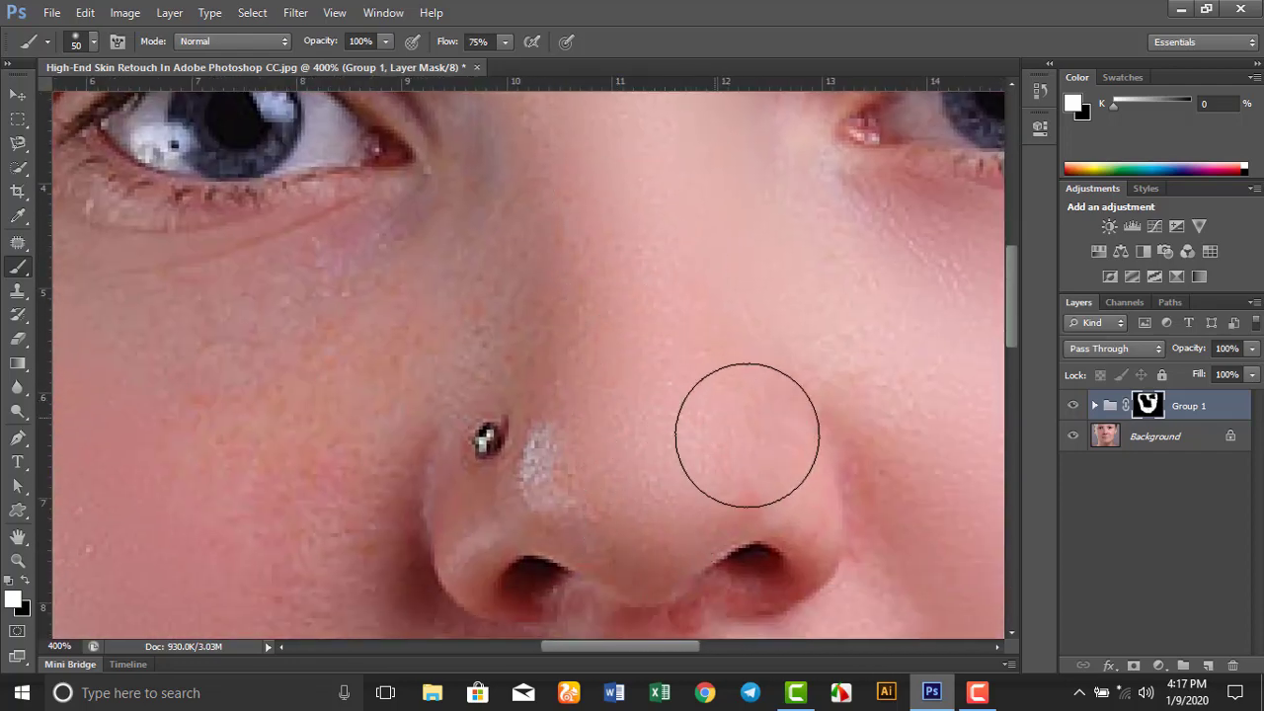
pyautogui.moveTo(766, 412); pyautogui.dragTo(510, 298)
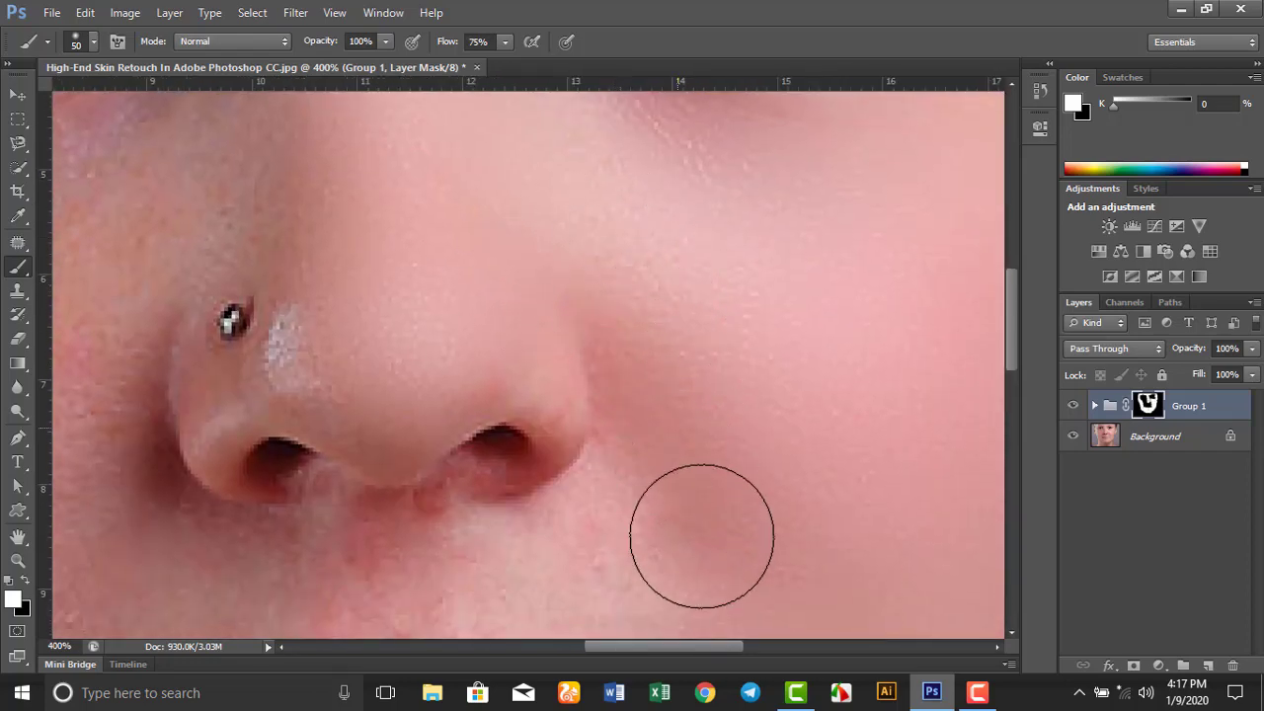
pyautogui.moveTo(700, 542)
pyautogui.mouseDown()
pyautogui.moveTo(761, 345)
pyautogui.moveTo(177, 370)
pyautogui.moveTo(658, 398)
pyautogui.moveTo(770, 381)
pyautogui.mouseUp()
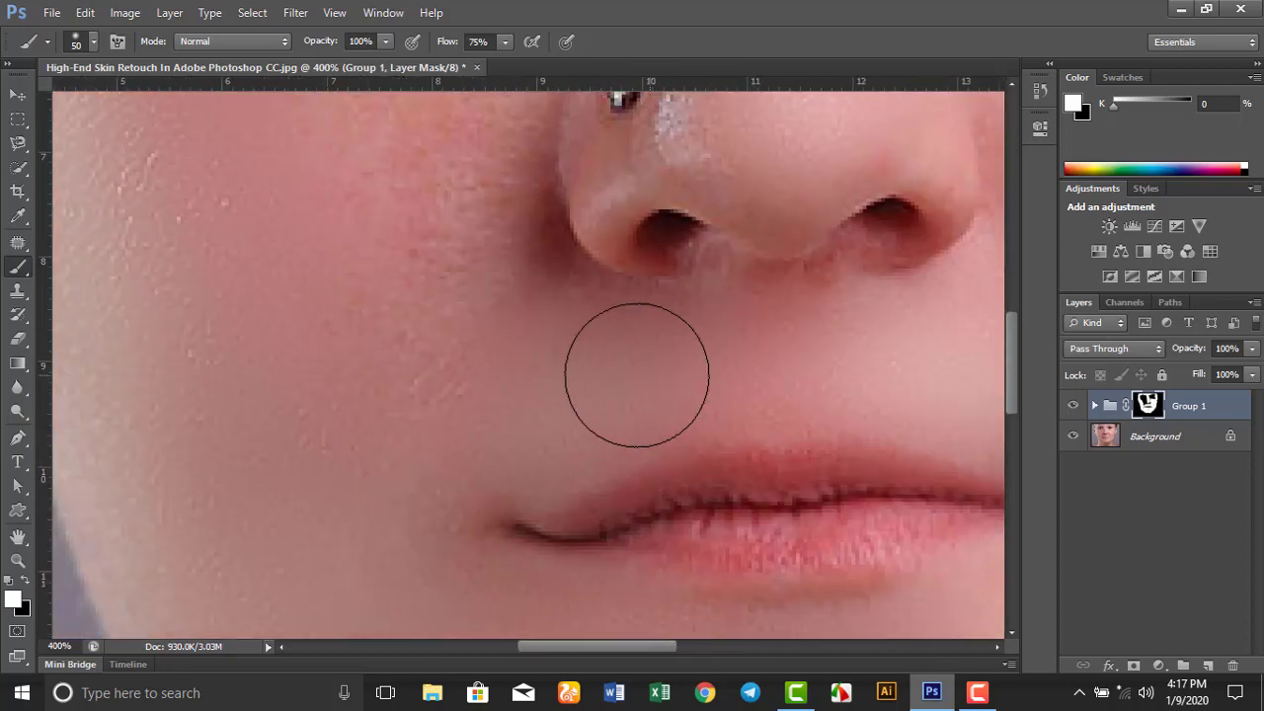
pyautogui.moveTo(420, 259); pyautogui.dragTo(443, 511)
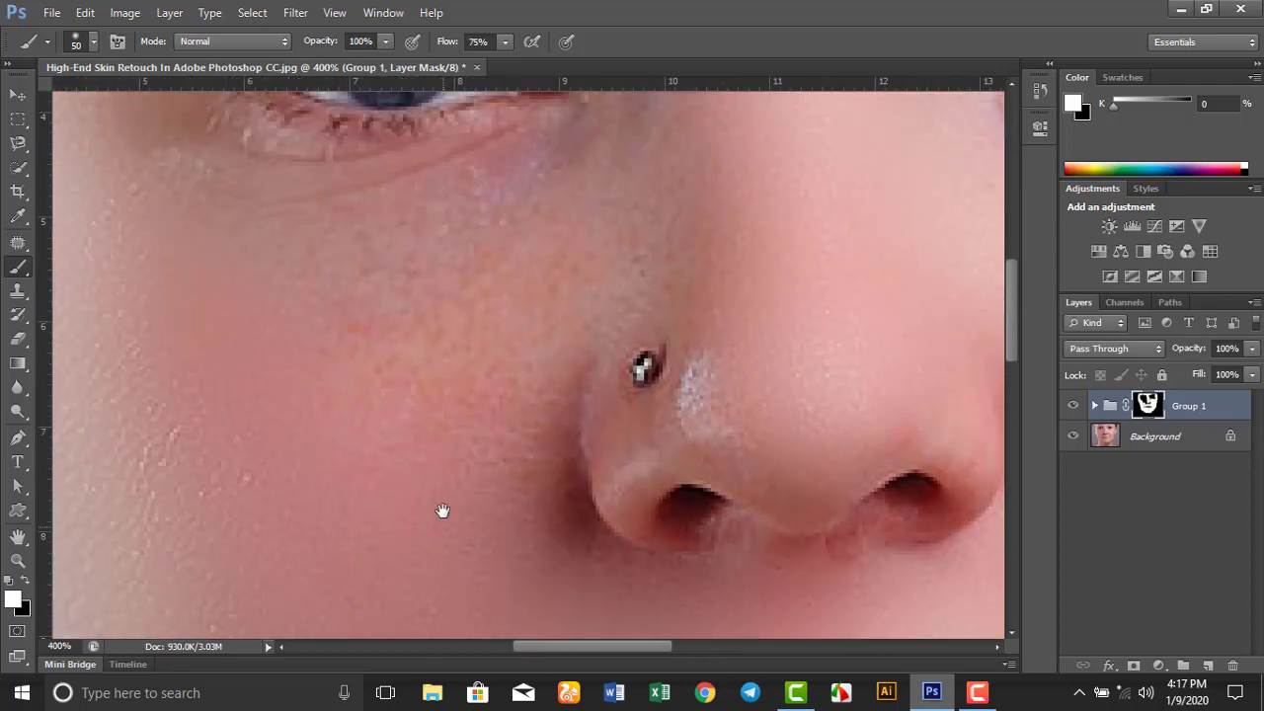
pyautogui.moveTo(347, 265); pyautogui.dragTo(592, 222)
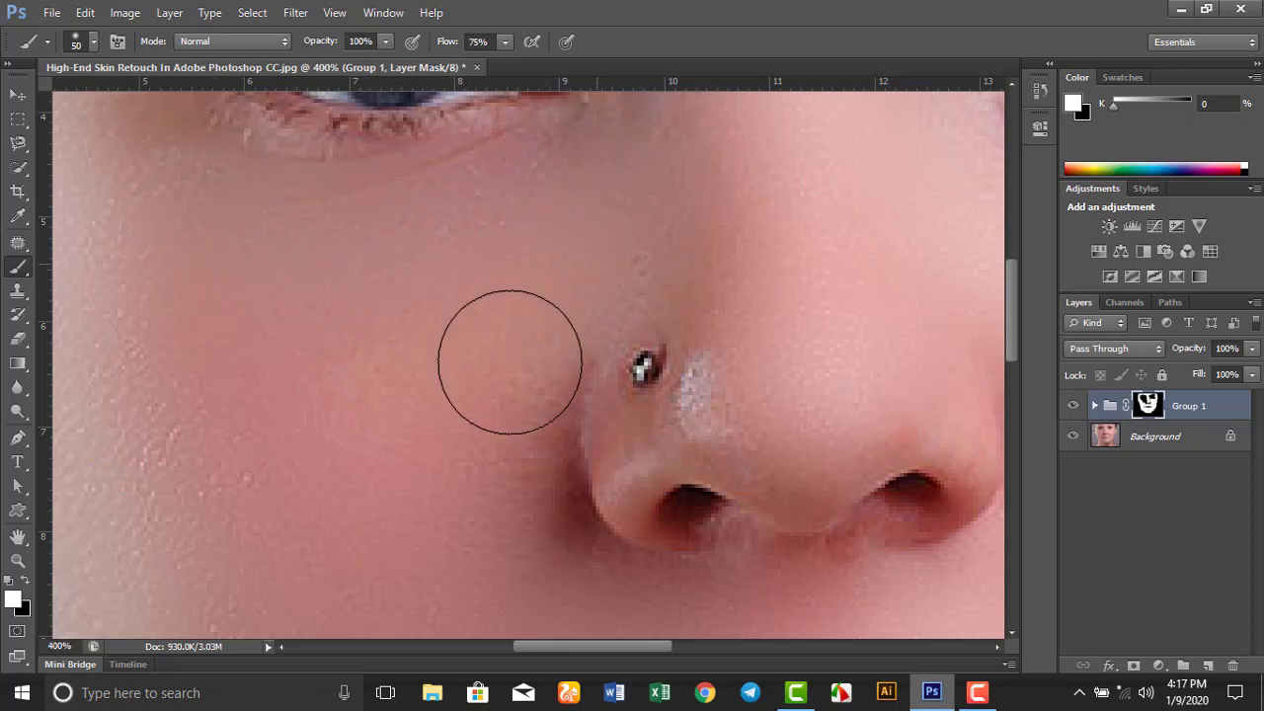
pyautogui.moveTo(489, 368); pyautogui.dragTo(421, 221)
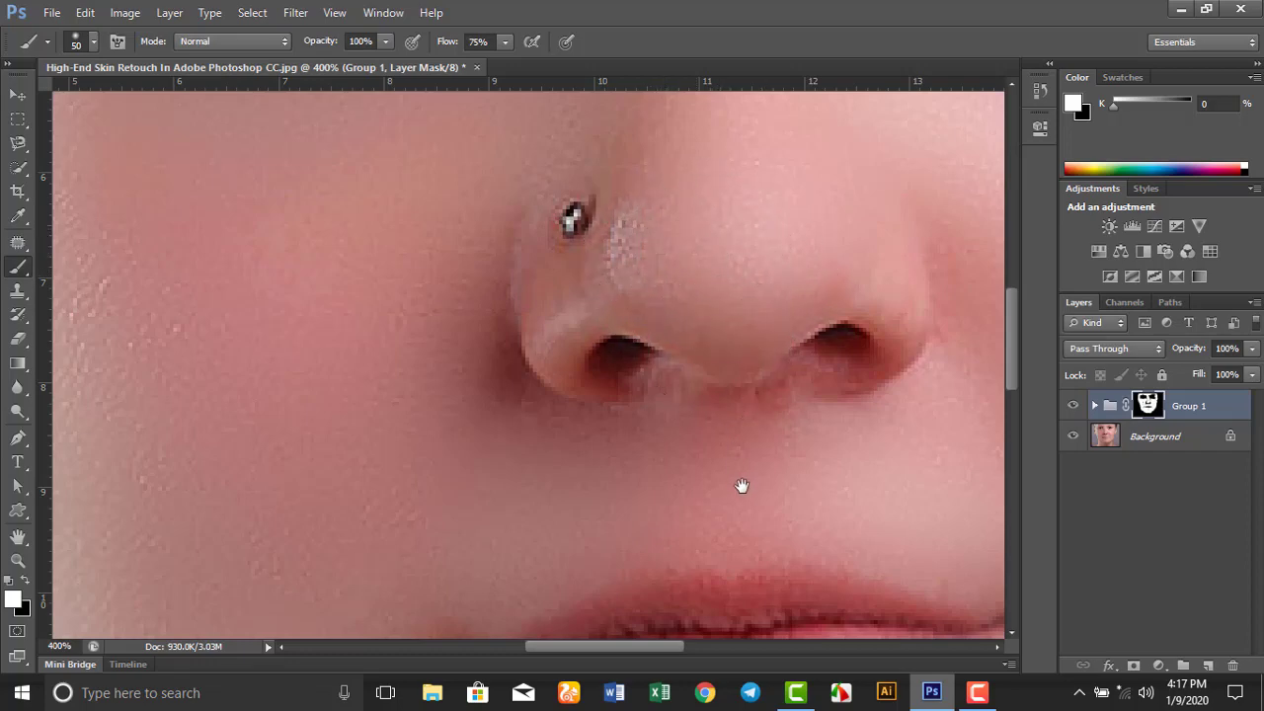
# Smooth the skin around the lips and chin, then move the close view to the left eye
pyautogui.moveTo(741, 488); pyautogui.dragTo(660, 248)
pyautogui.moveTo(653, 359); pyautogui.dragTo(578, 198)
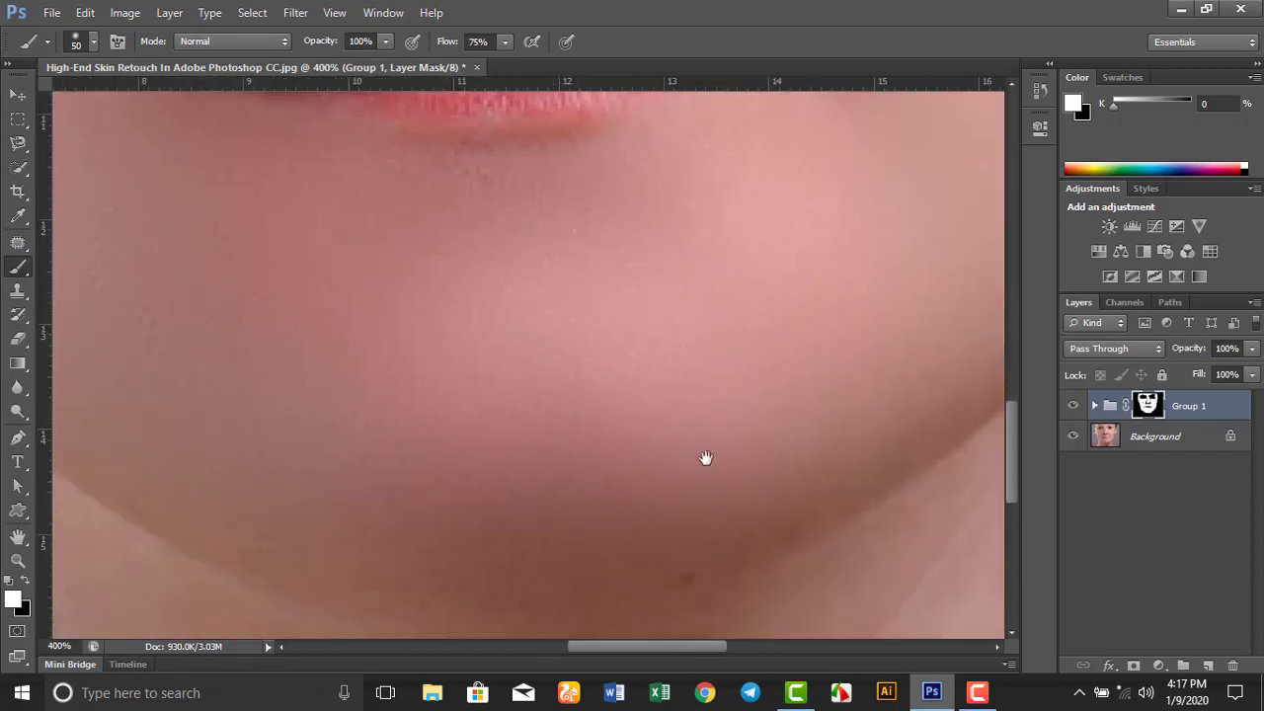
pyautogui.moveTo(705, 458)
pyautogui.mouseDown()
pyautogui.moveTo(381, 276)
pyautogui.moveTo(471, 230)
pyautogui.moveTo(646, 480)
pyautogui.mouseUp()
pyautogui.moveTo(593, 279)
pyautogui.mouseDown()
pyautogui.moveTo(592, 418)
pyautogui.moveTo(618, 513)
pyautogui.moveTo(583, 396)
pyautogui.moveTo(574, 490)
pyautogui.mouseUp()
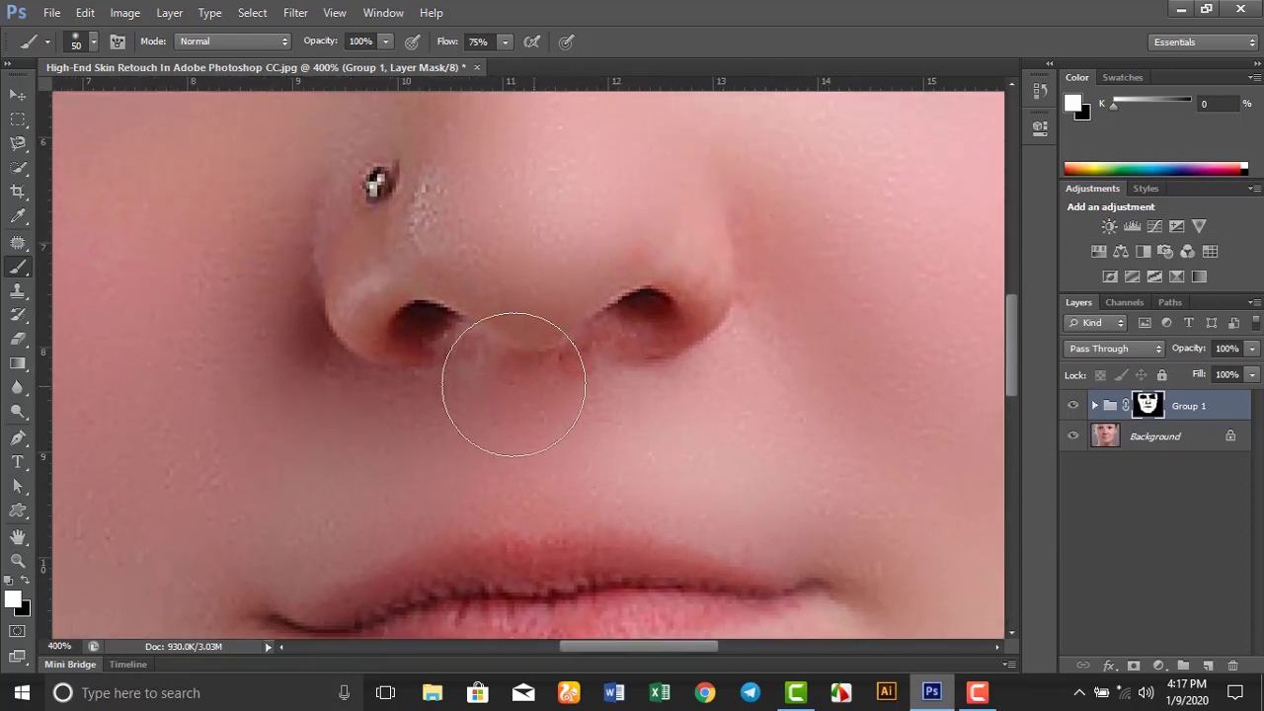
pyautogui.moveTo(513, 352); pyautogui.dragTo(583, 451)
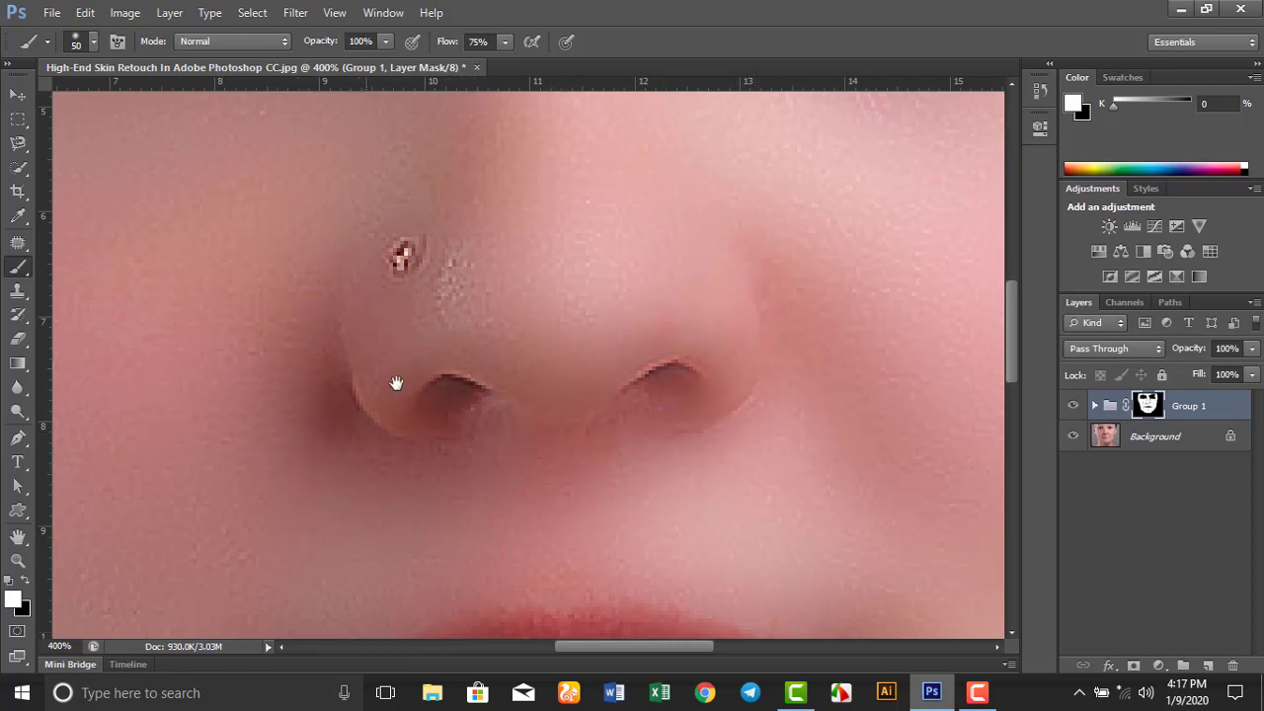
pyautogui.moveTo(396, 383); pyautogui.dragTo(565, 523)
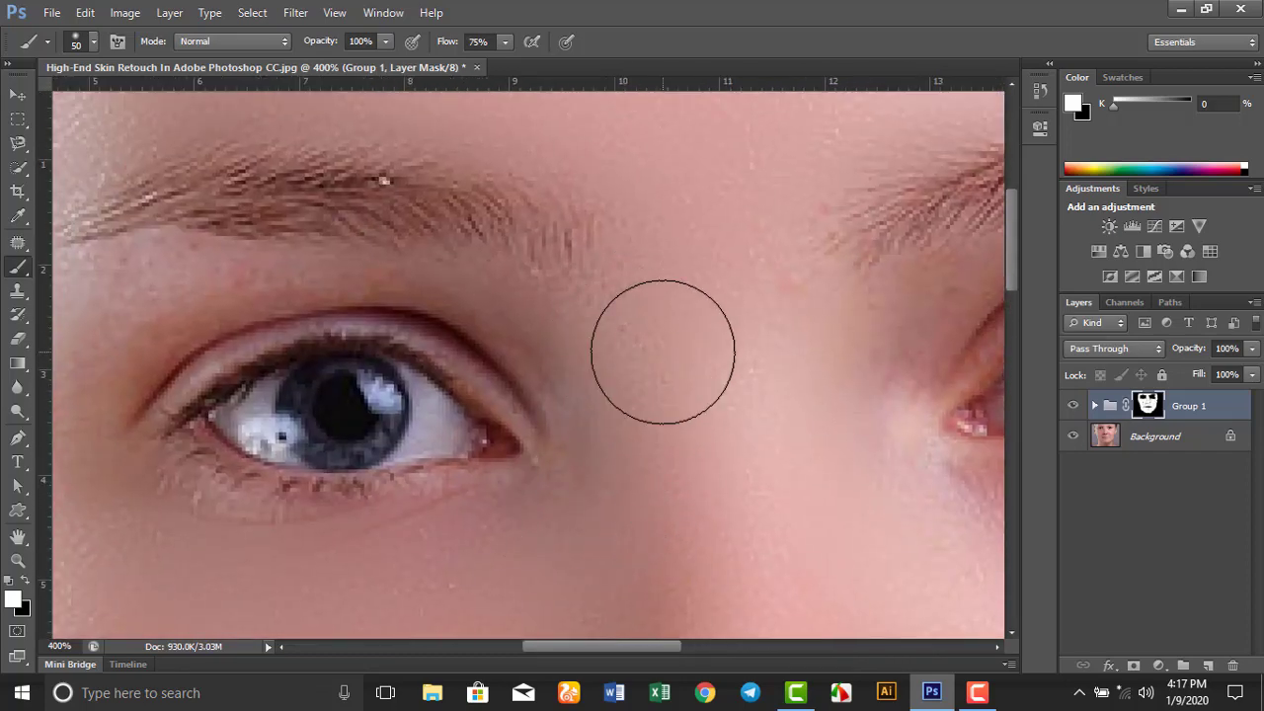
# Shrink the brush to 30 px and smooth the eyelid and skin above the left eye
pyautogui.press('[')
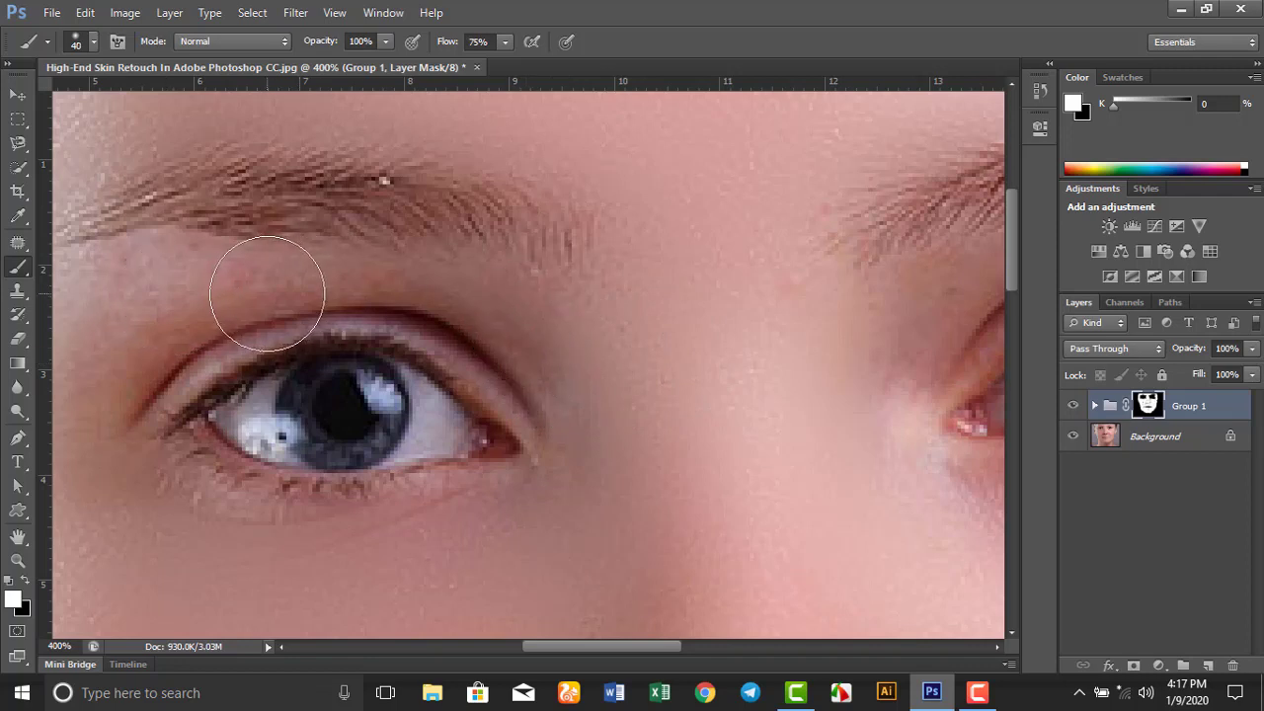
pyautogui.press('[')
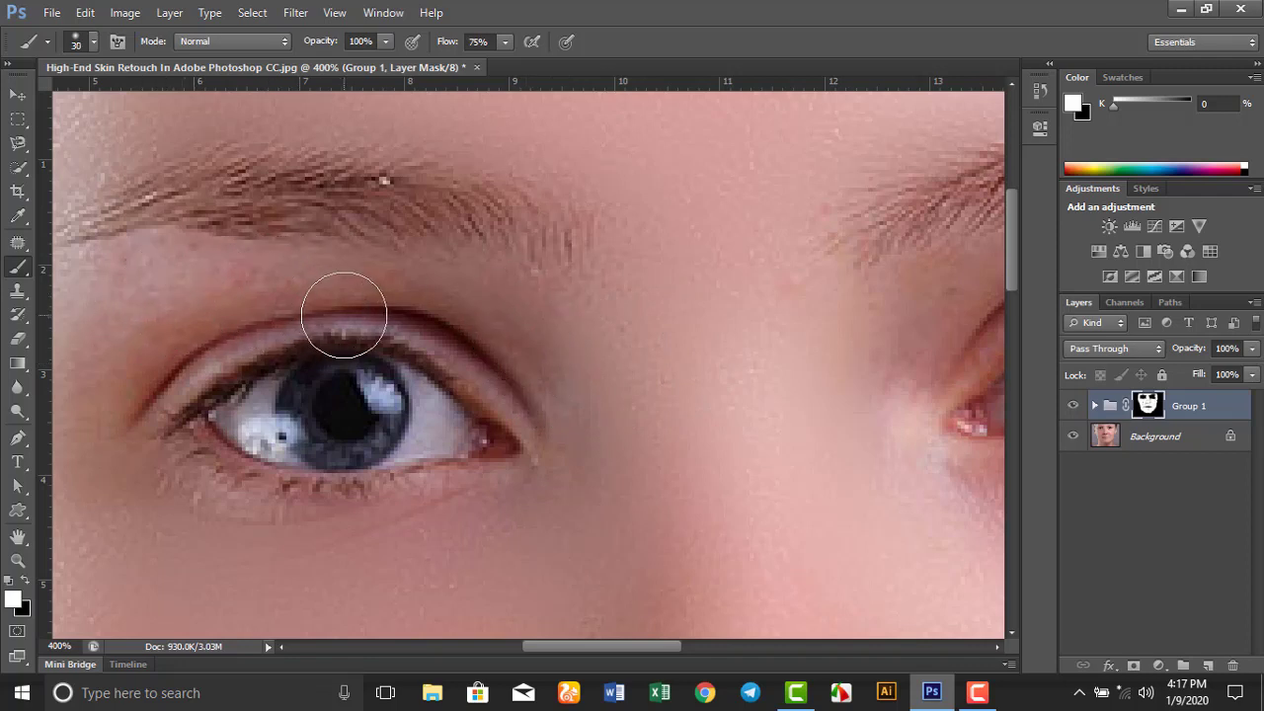
pyautogui.moveTo(143, 327); pyautogui.dragTo(330, 362)
pyautogui.moveTo(317, 308)
pyautogui.mouseDown()
pyautogui.moveTo(457, 290)
pyautogui.moveTo(637, 316)
pyautogui.moveTo(759, 412)
pyautogui.mouseUp()
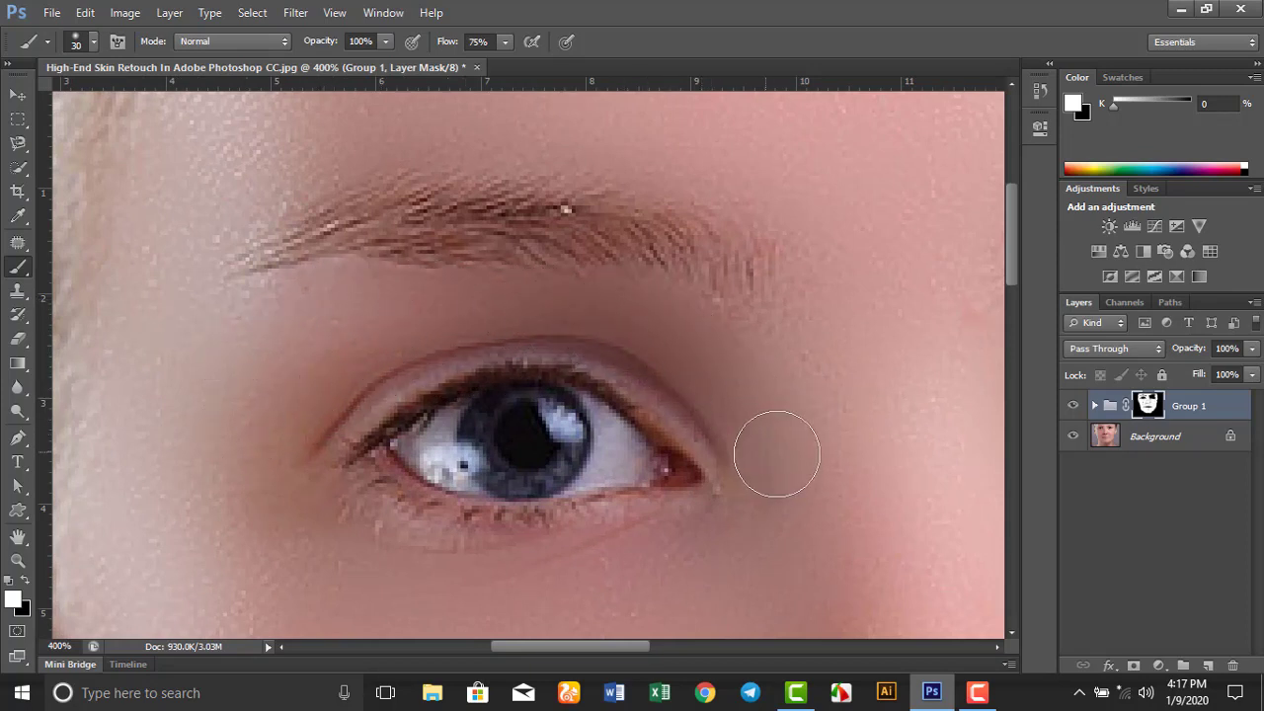
pyautogui.moveTo(851, 396); pyautogui.dragTo(792, 293)
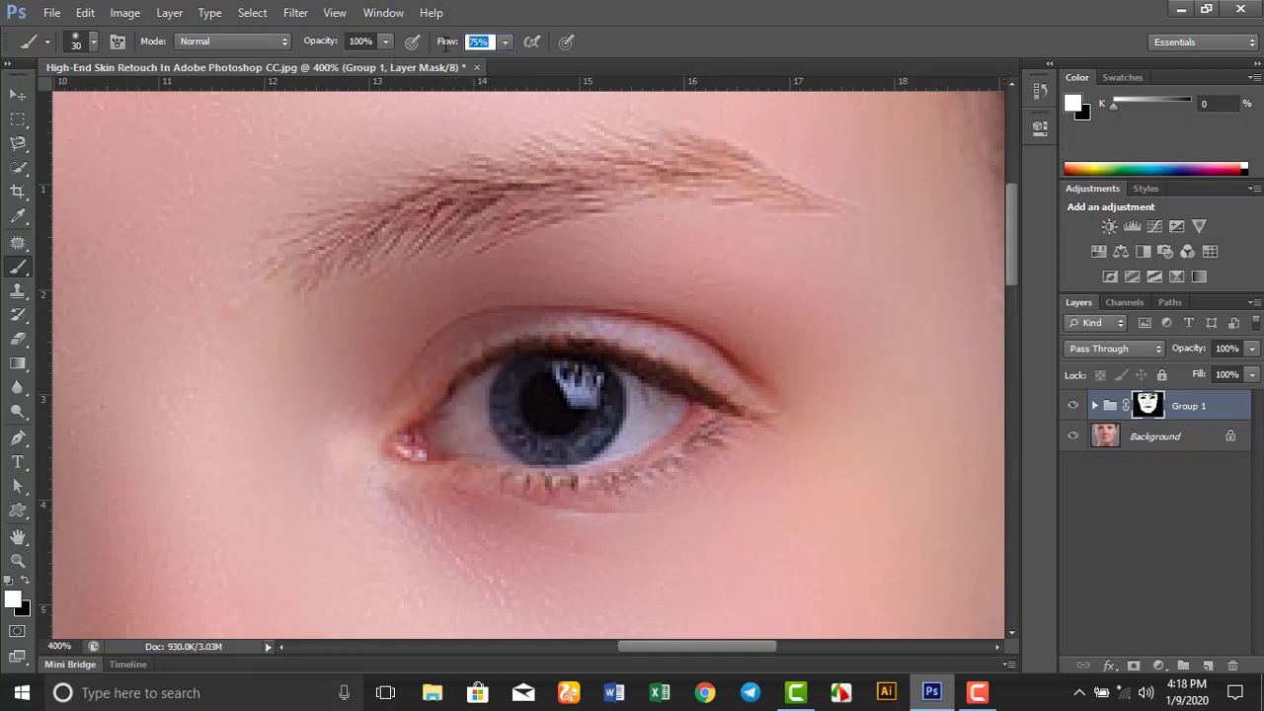
# Lower the brush flow to 50%
pyautogui.rightClick(444, 44)
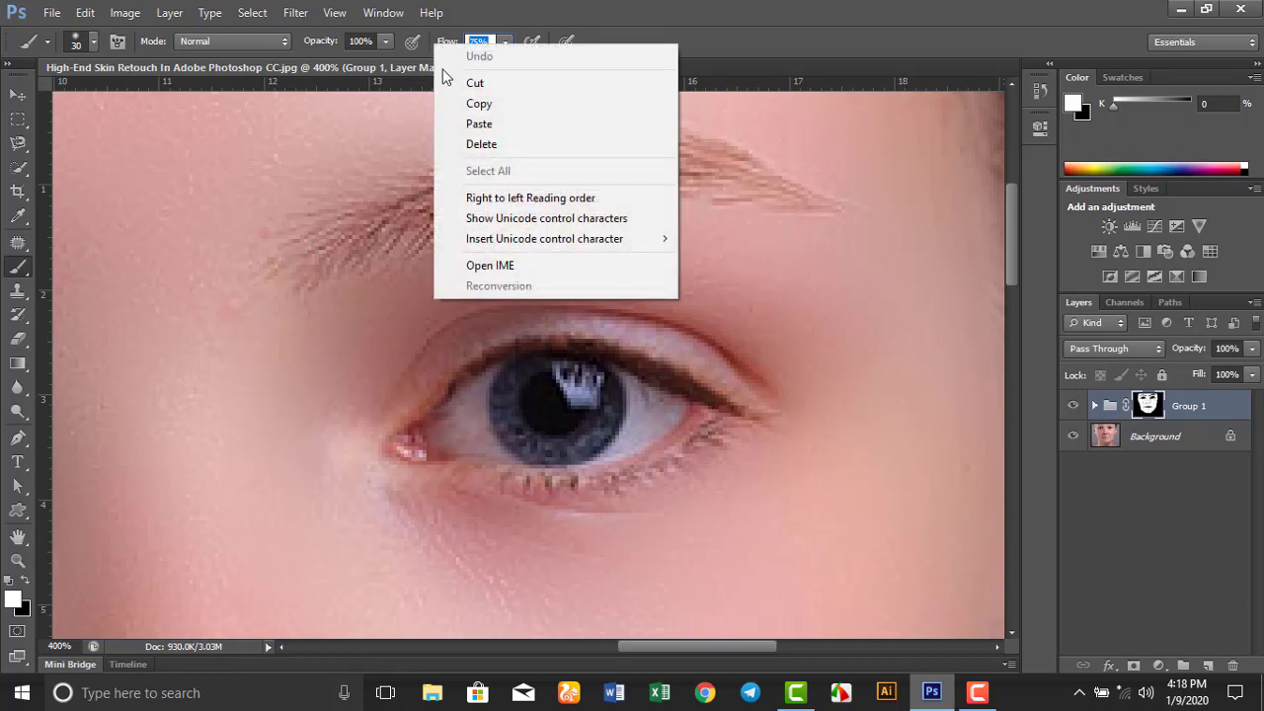
pyautogui.click(488, 42)
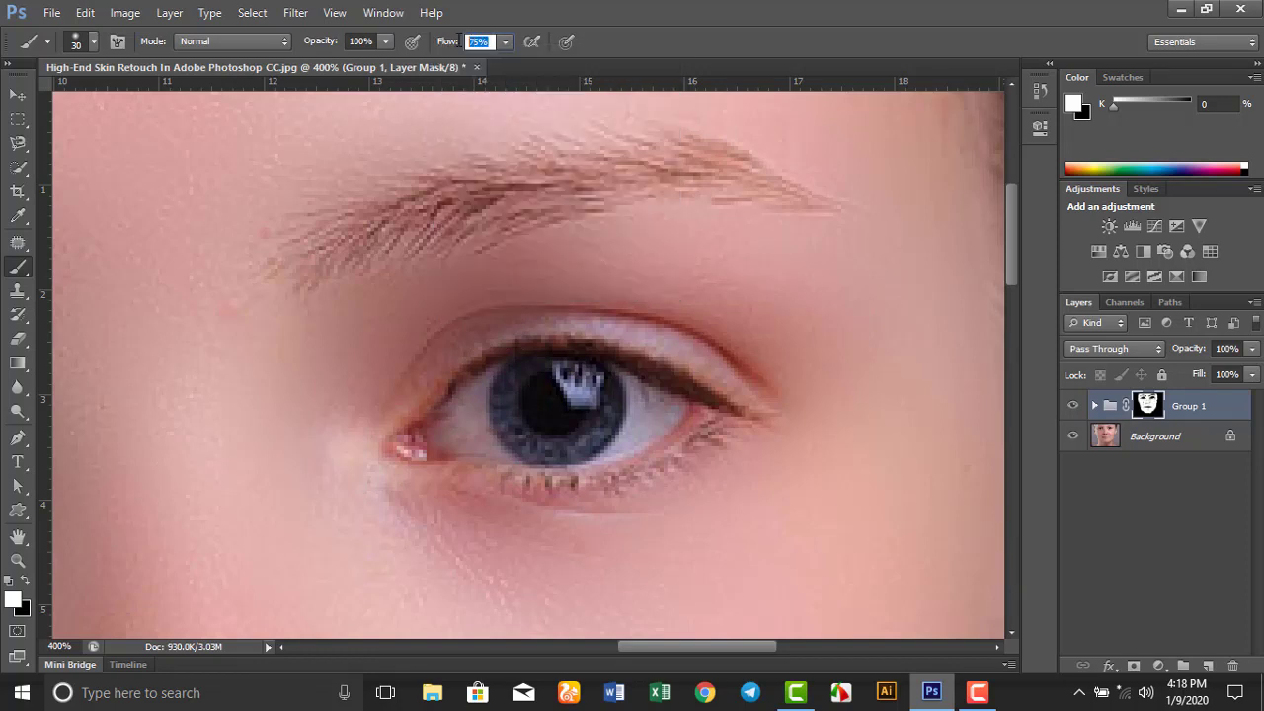
pyautogui.write('50')
pyautogui.press('Return')
# With a 15 px brush, smooth the inner eye corner and upper eyelid crease, then fit the face on screen
pyautogui.moveTo(734, 393)
pyautogui.mouseDown()
pyautogui.moveTo(735, 318)
pyautogui.moveTo(713, 282)
pyautogui.moveTo(520, 253)
pyautogui.mouseUp()
pyautogui.press('[')
pyautogui.moveTo(433, 303)
pyautogui.mouseDown()
pyautogui.moveTo(408, 437)
pyautogui.moveTo(794, 349)
pyautogui.mouseUp()
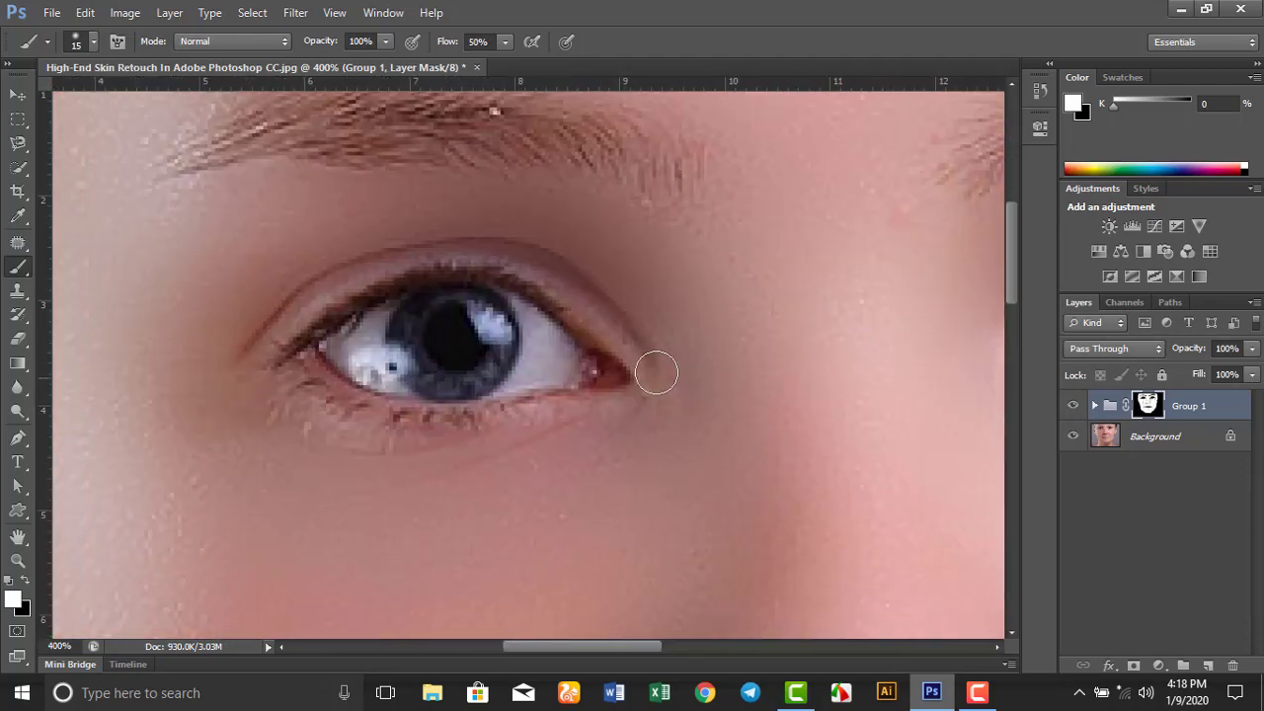
pyautogui.moveTo(524, 265)
pyautogui.mouseDown()
pyautogui.moveTo(415, 260)
pyautogui.moveTo(300, 306)
pyautogui.mouseUp()
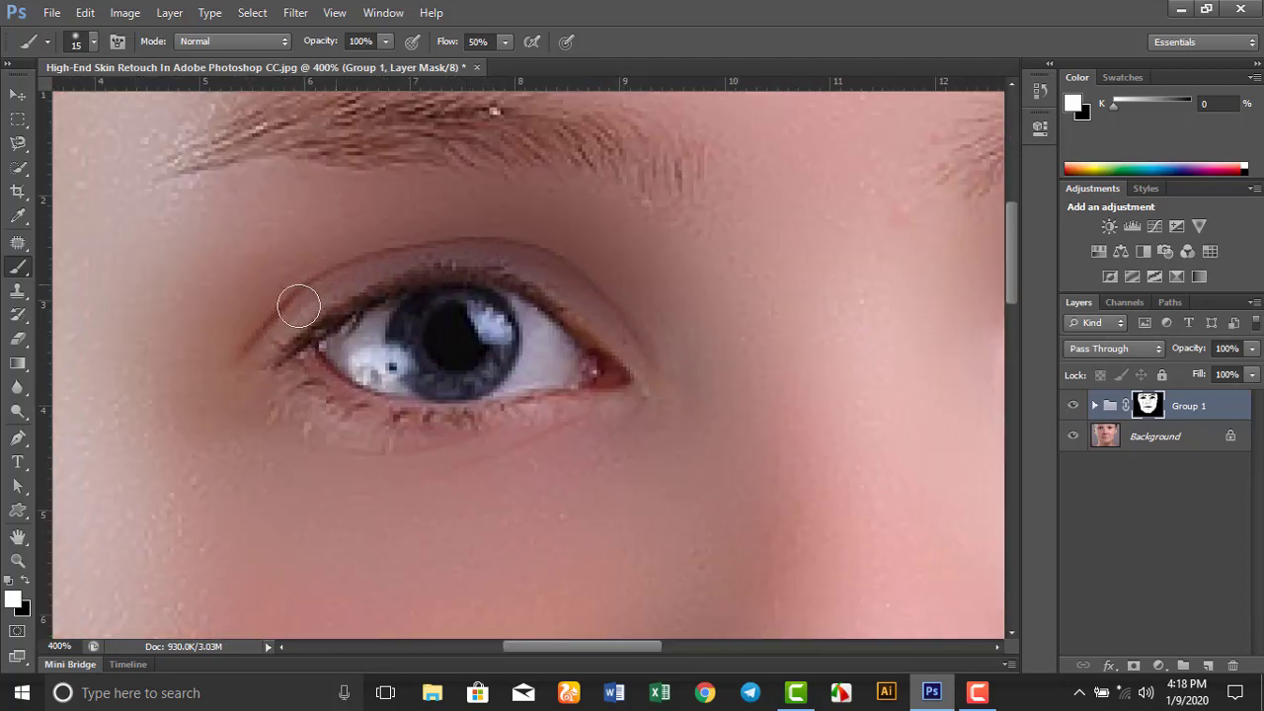
pyautogui.moveTo(346, 423); pyautogui.dragTo(317, 299)
pyautogui.moveTo(719, 509)
pyautogui.mouseDown()
pyautogui.moveTo(710, 417)
pyautogui.moveTo(637, 265)
pyautogui.mouseUp()
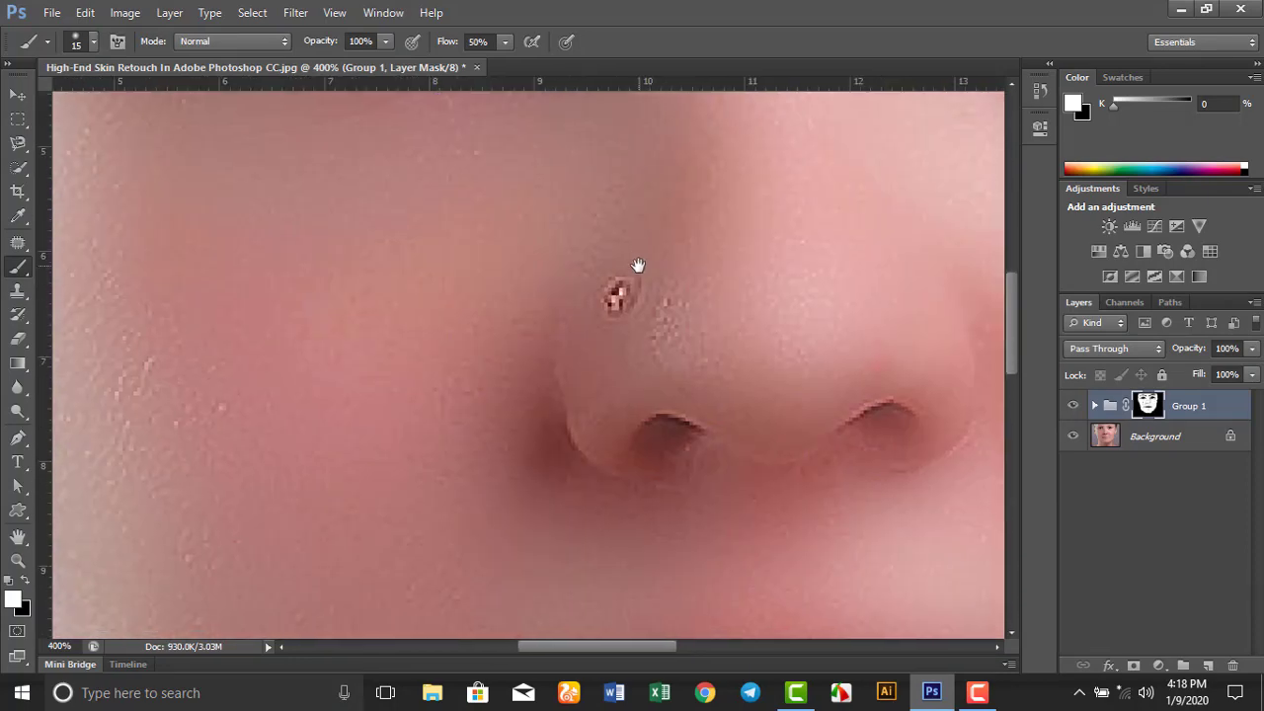
pyautogui.hotkey('ctrl', '0')
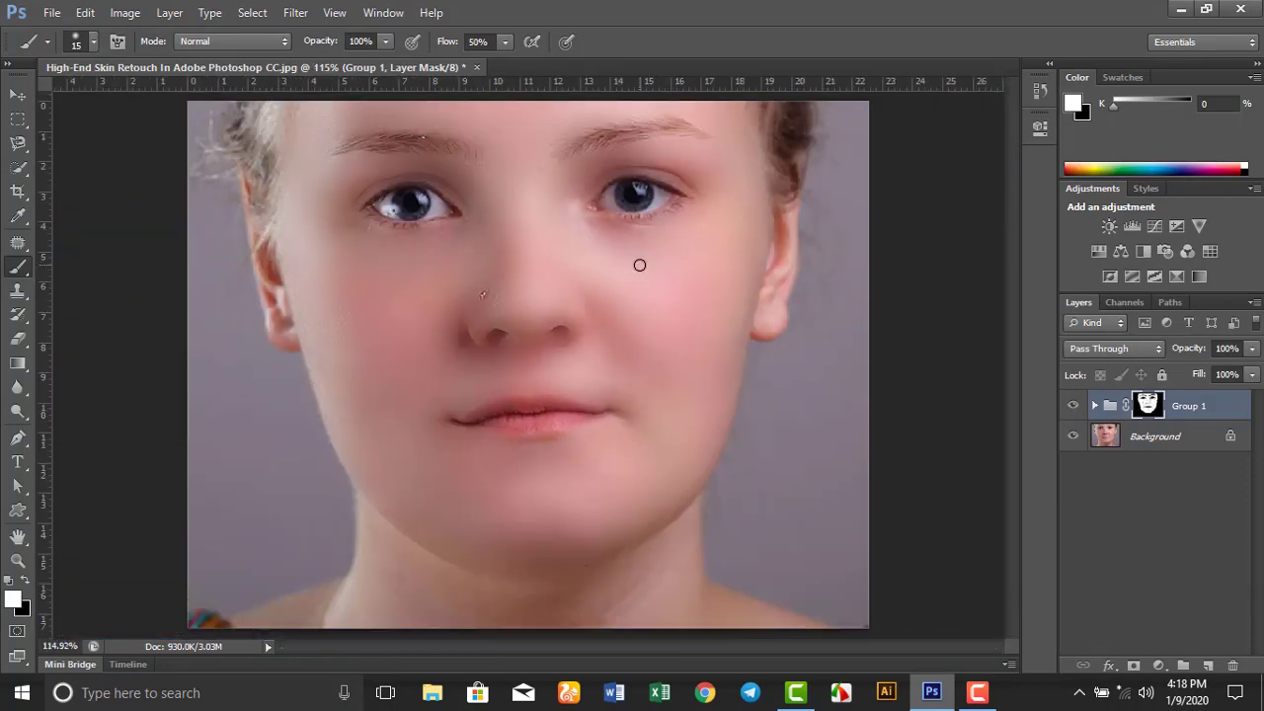
# Zoom in to 400% and centre the neck skin in view
pyautogui.hotkey('ctrl', '+')
pyautogui.hscroll(10, 499, 592)
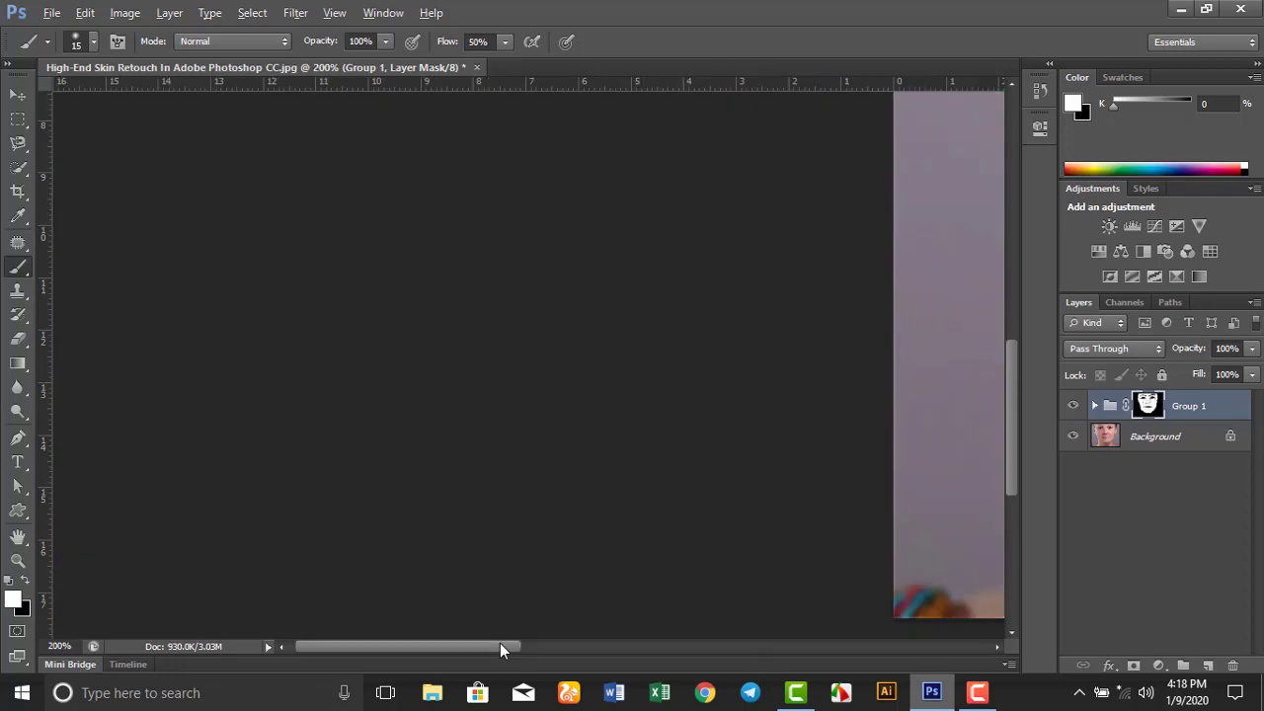
pyautogui.hscroll(-10, 499, 592)
pyautogui.hscroll(10, 500, 593)
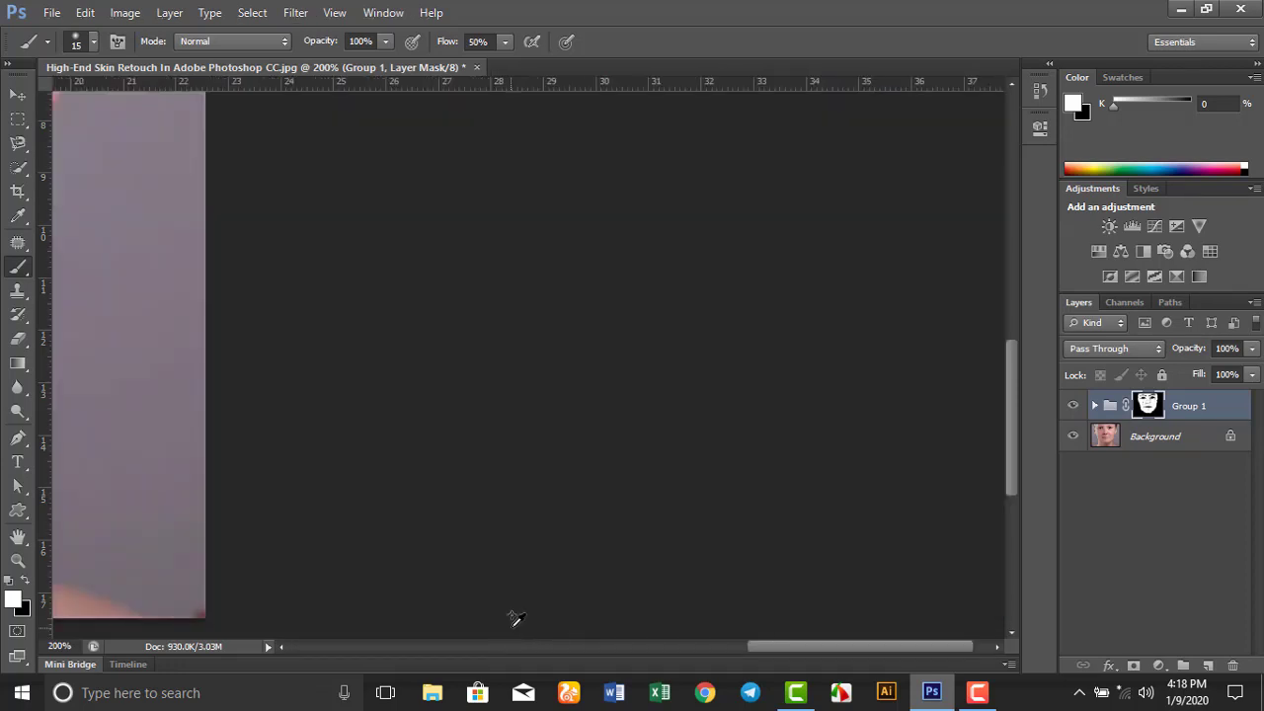
pyautogui.hotkey('ctrl', '+')
pyautogui.moveTo(393, 534); pyautogui.dragTo(714, 386)
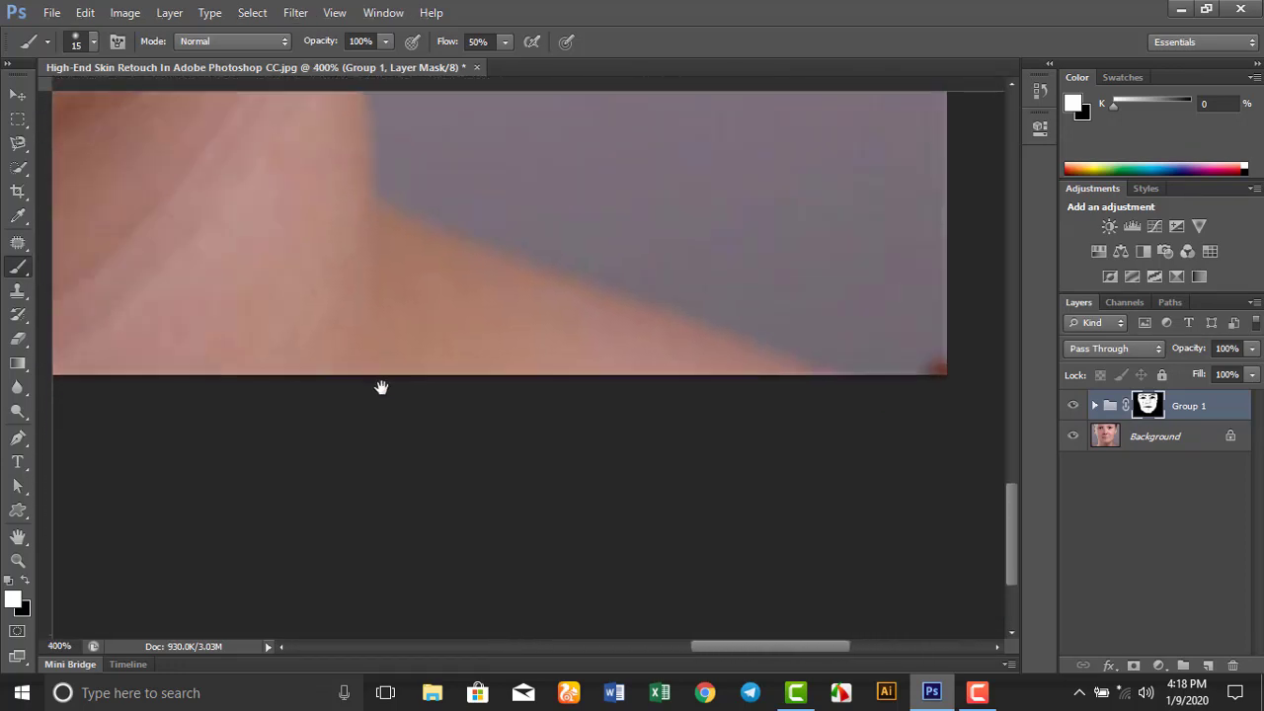
pyautogui.moveTo(381, 386); pyautogui.dragTo(739, 536)
pyautogui.moveTo(618, 459); pyautogui.dragTo(997, 380)
pyautogui.moveTo(411, 432); pyautogui.dragTo(521, 408)
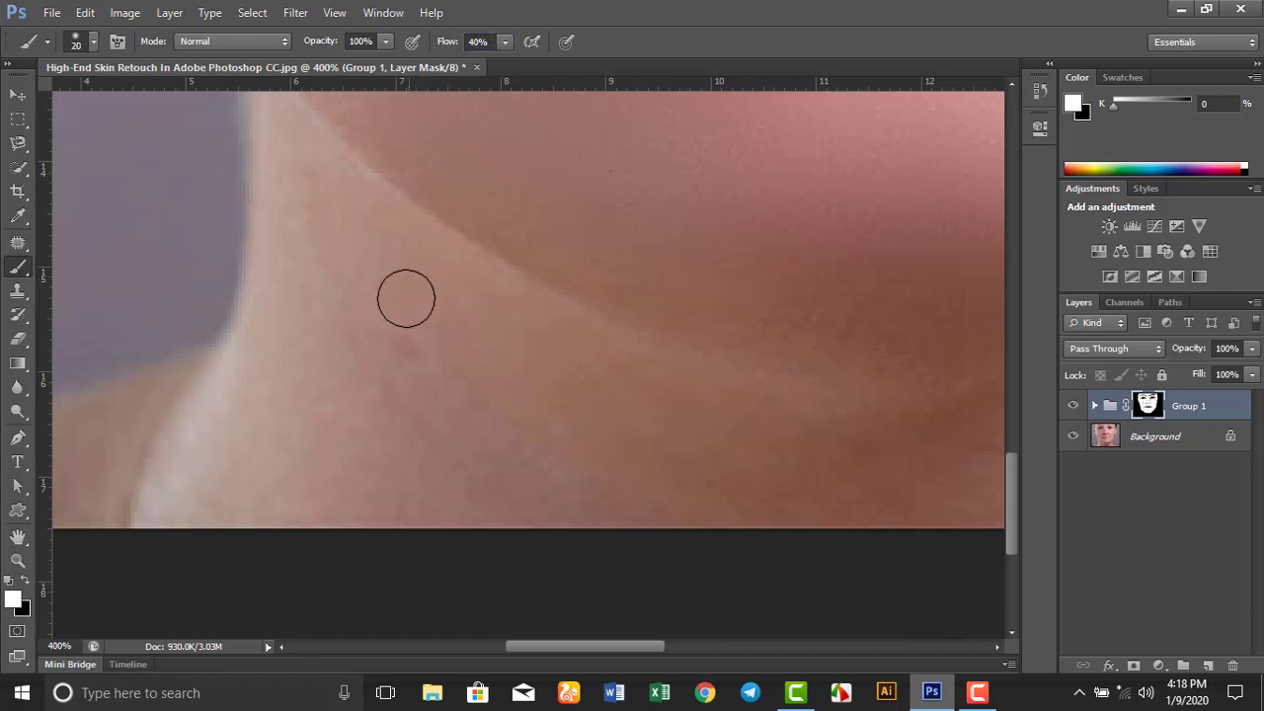
# Enlarge the brush to 30 px and paint smoothing down the side of the neck
pyautogui.press(']')
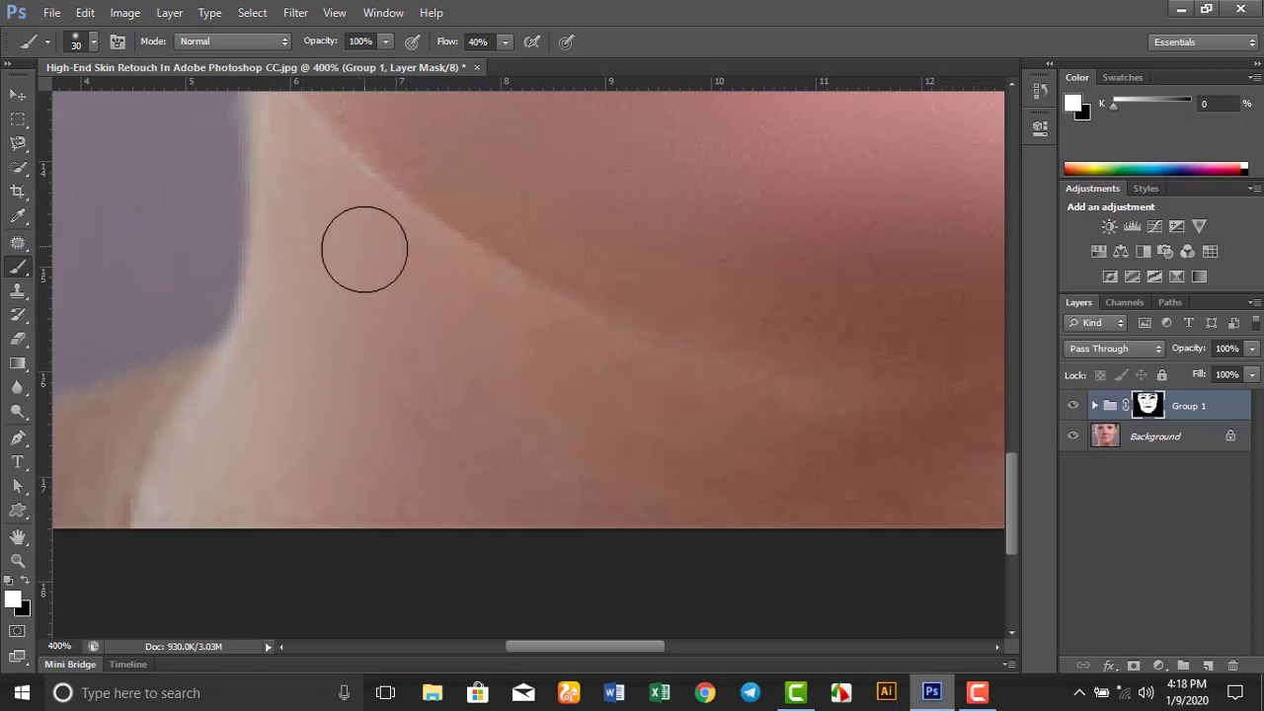
pyautogui.moveTo(542, 464); pyautogui.dragTo(274, 441)
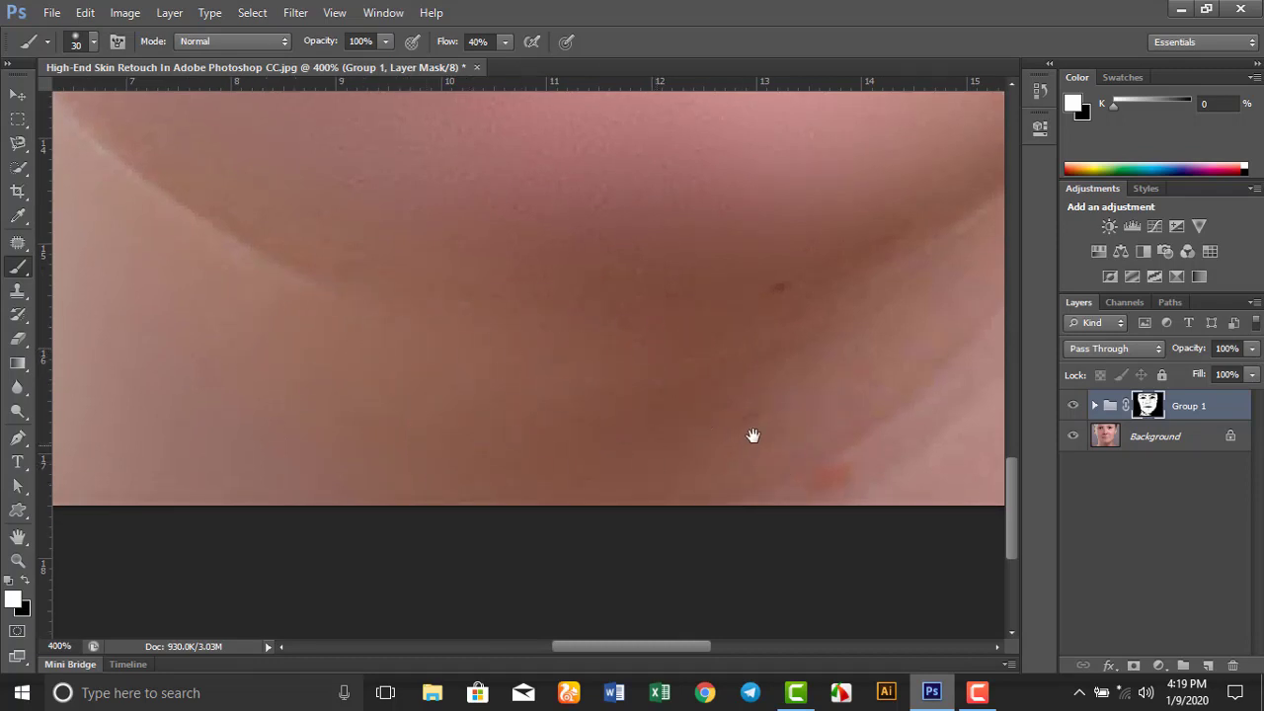
pyautogui.moveTo(752, 436); pyautogui.dragTo(484, 448)
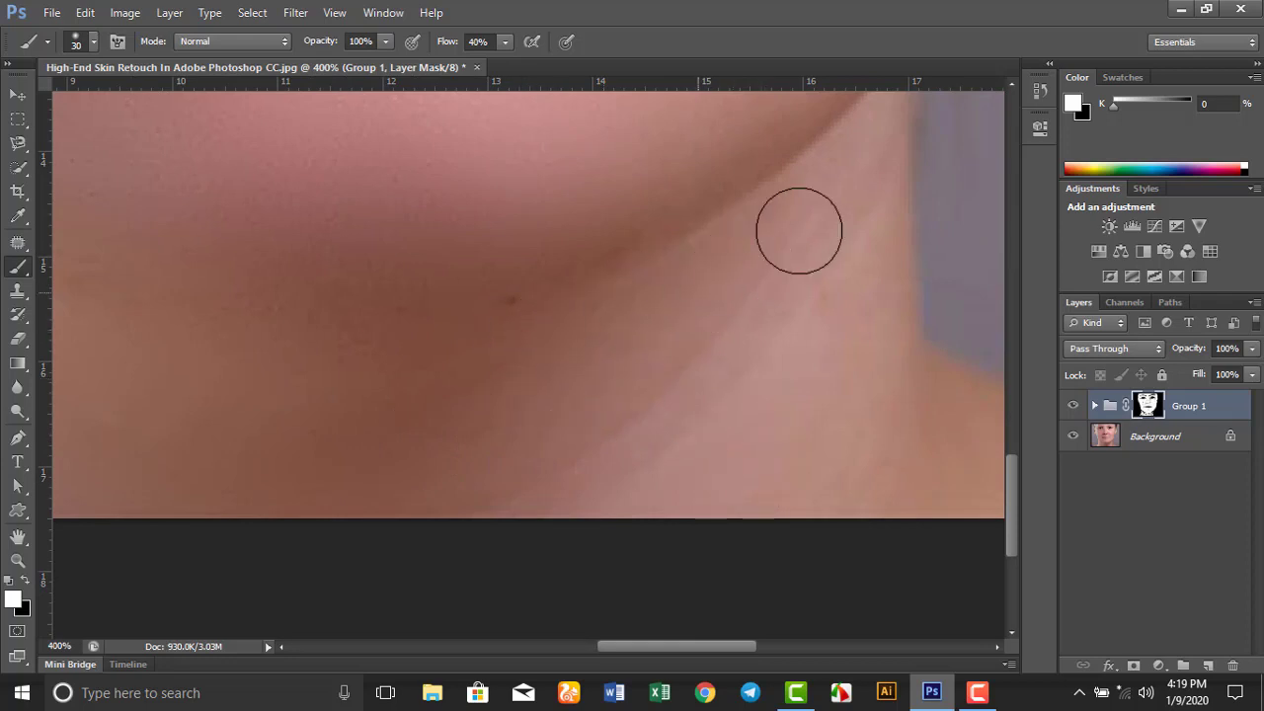
pyautogui.moveTo(799, 230)
pyautogui.mouseDown()
pyautogui.moveTo(845, 181)
pyautogui.moveTo(671, 297)
pyautogui.mouseUp()
pyautogui.hotkey('ctrl', '0')
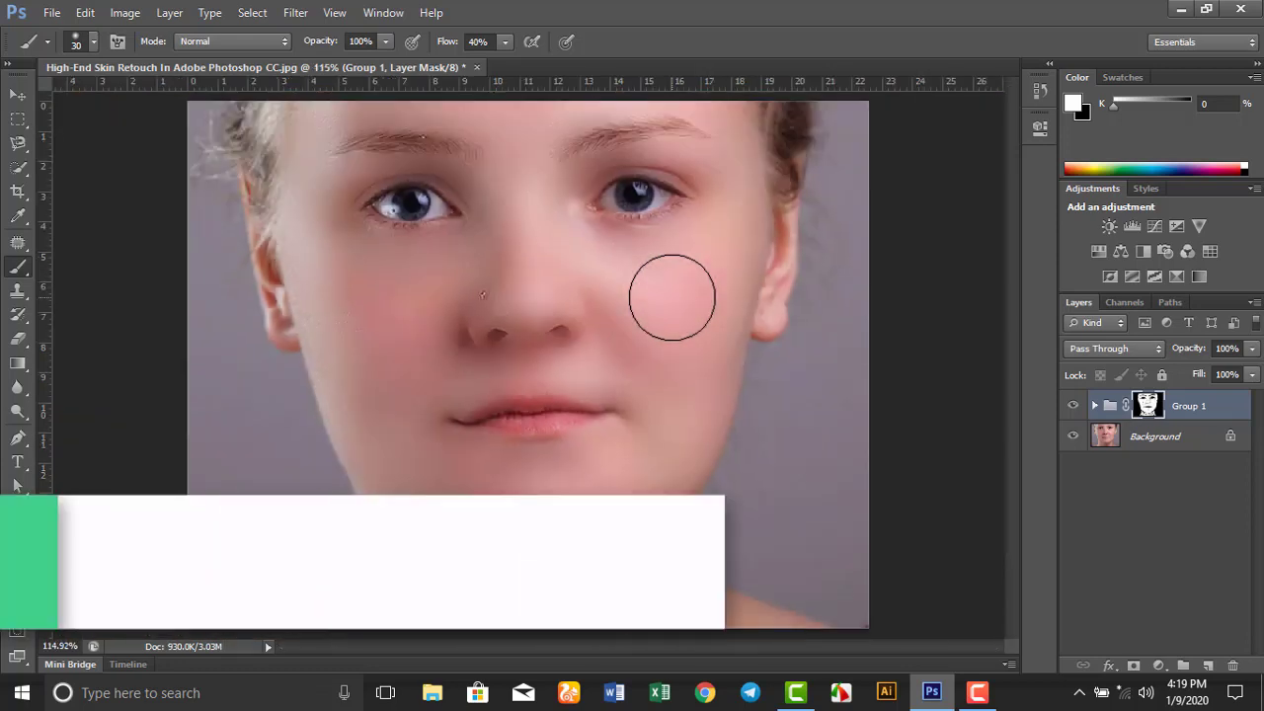